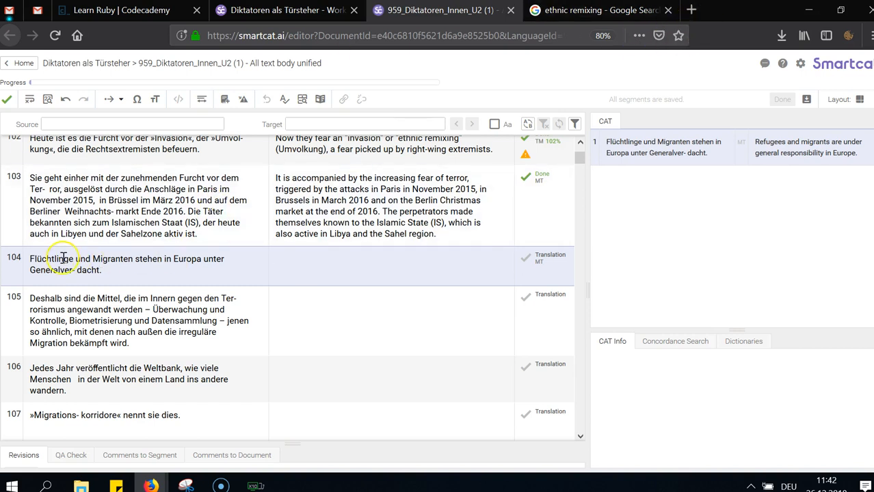
Copy "Generalver- dacht" from segment 104's source text and look up "Generalverdacht" on Google in a new browser tab
drag(55, 270, 85, 272)
key(ctrl+c)
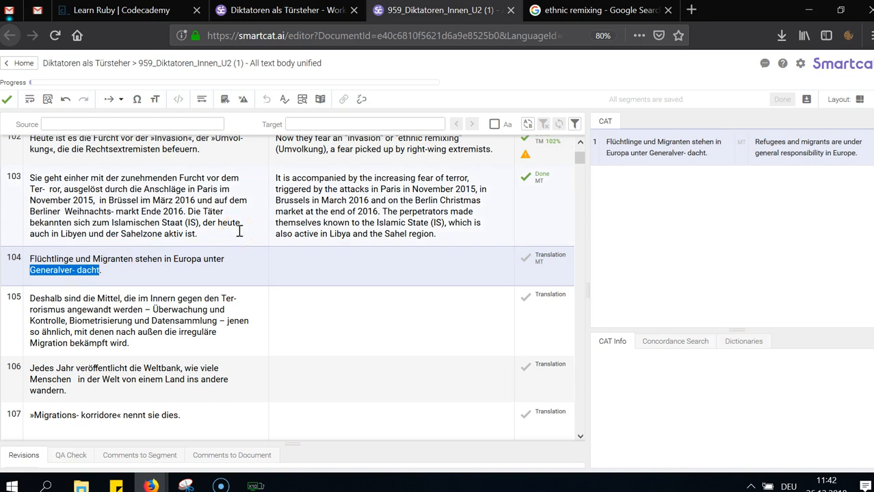
key(ctrl+t)
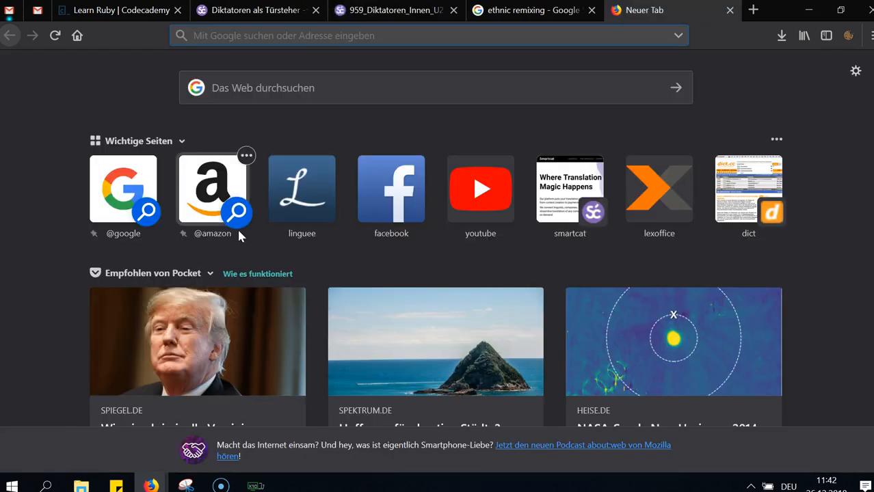
key(ctrl+v)
key(ctrl+Left)
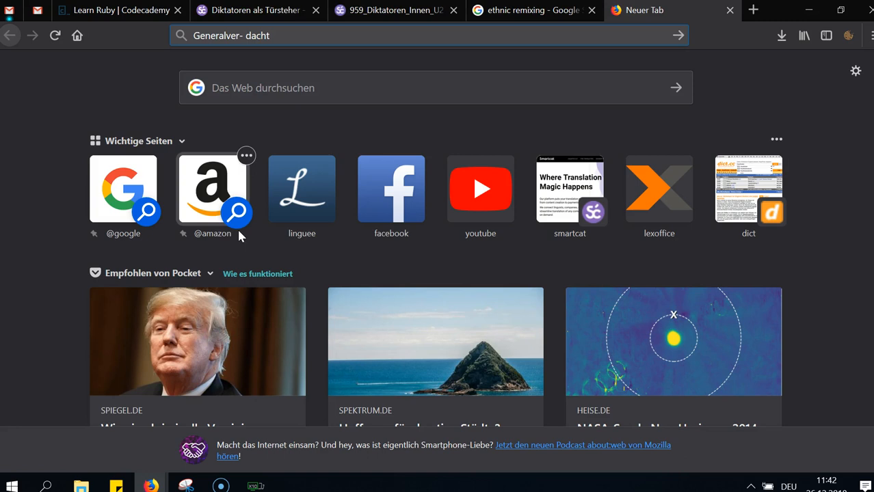
key(BackSpace)
key(Return)
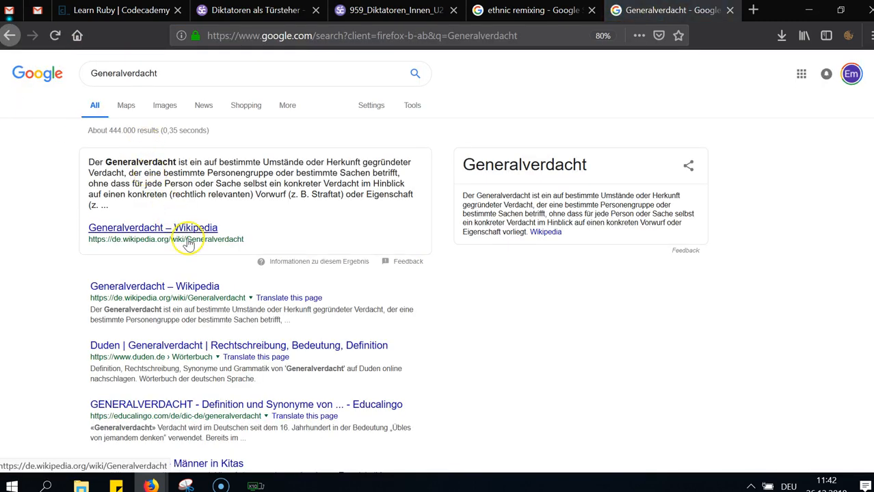
Go to Linguee and enter the copied term as "Generalverdacht", without the hyphen and space
click(276, 36)
text(lin)
key(Return)
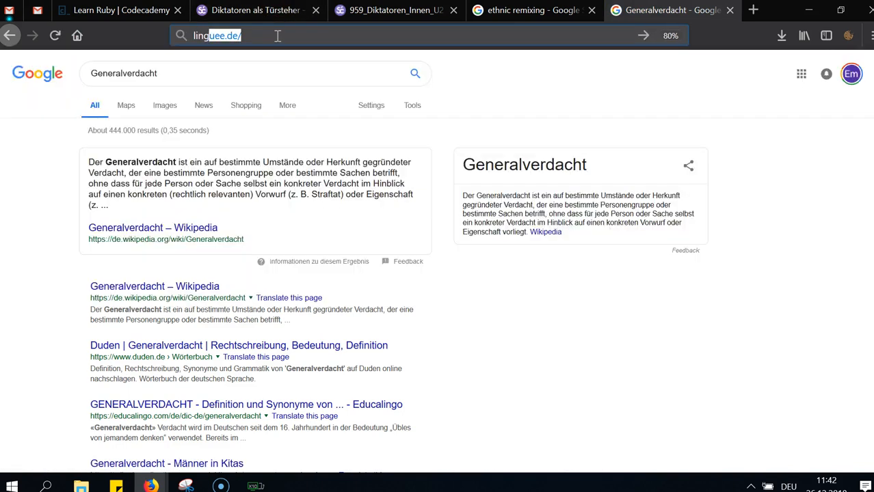
key(ctrl+v)
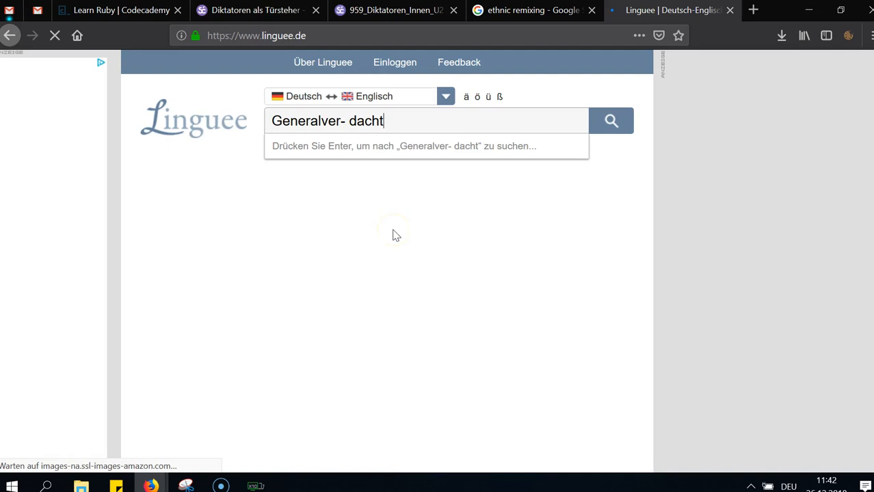
key(ctrl+Left)
key(ctrl+shift+Left)
key(BackSpace)
key(ctrl+Left)
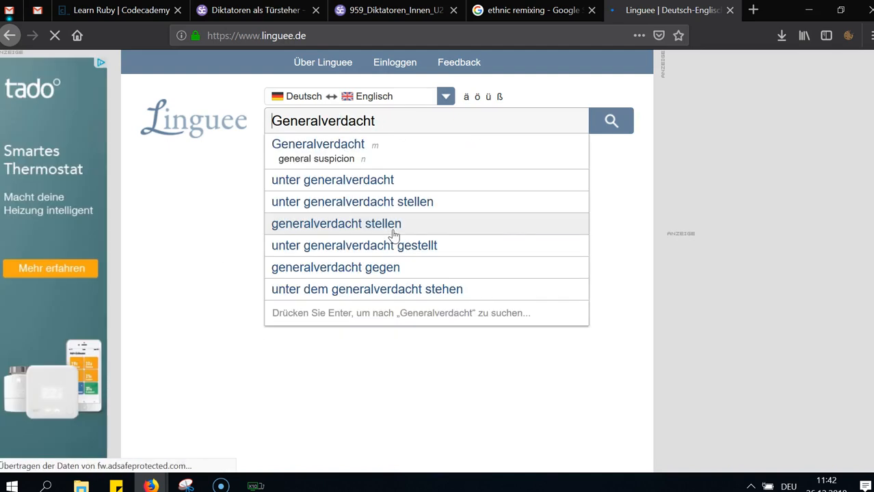
Extend the German-English dictionary query to "unter Generalverdacht stehen" and run the search
text(unter)
key(End)
text(s)
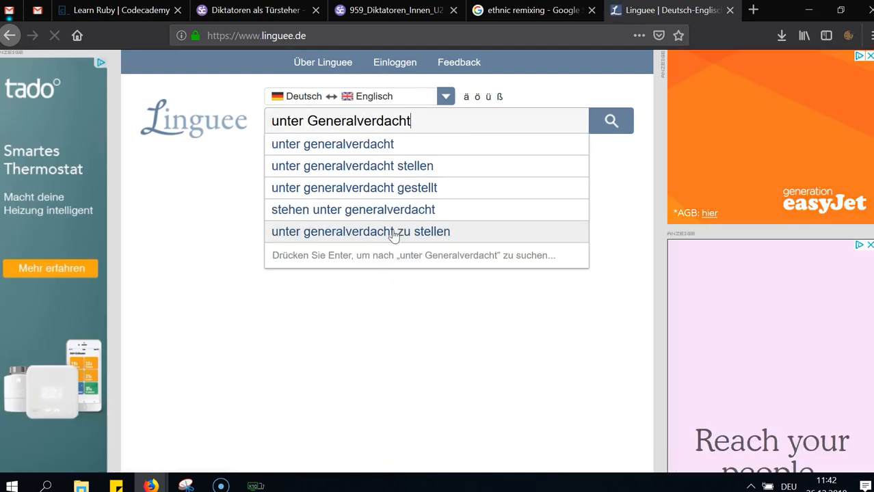
text(tehen)
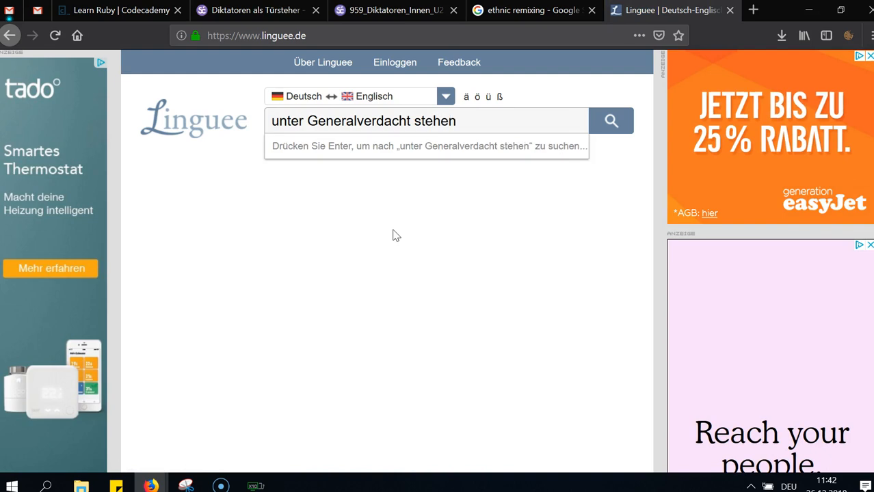
key(Return)
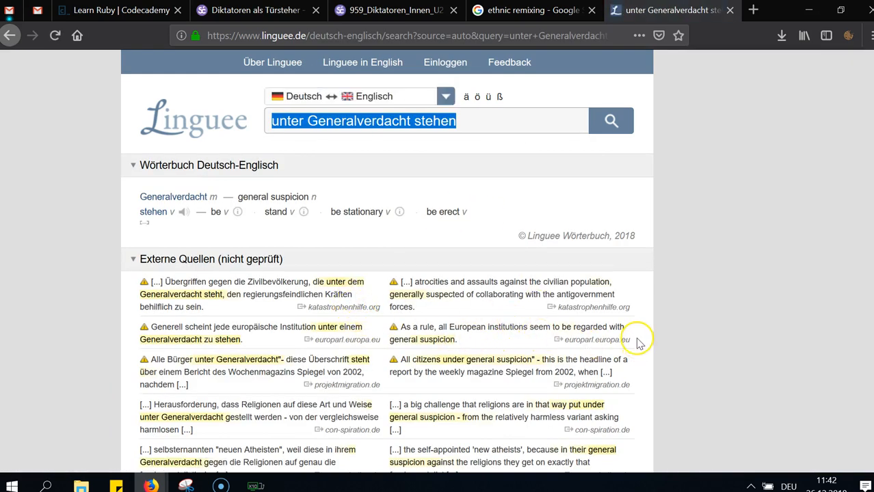
Review the bilingual examples for the phrase and recheck segment 104 in the Smartcat editor before returning to Linguee
scroll(636, 339, down, 4)
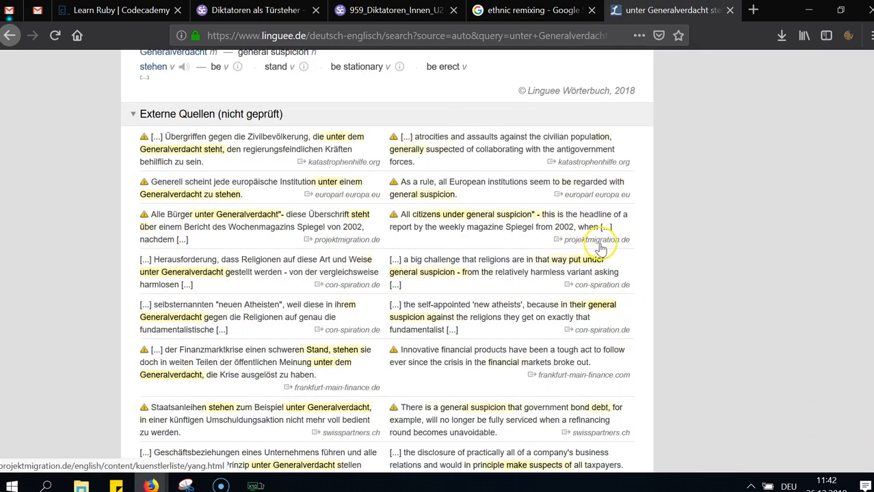
scroll(555, 246, down, 2)
scroll(540, 233, down, 6)
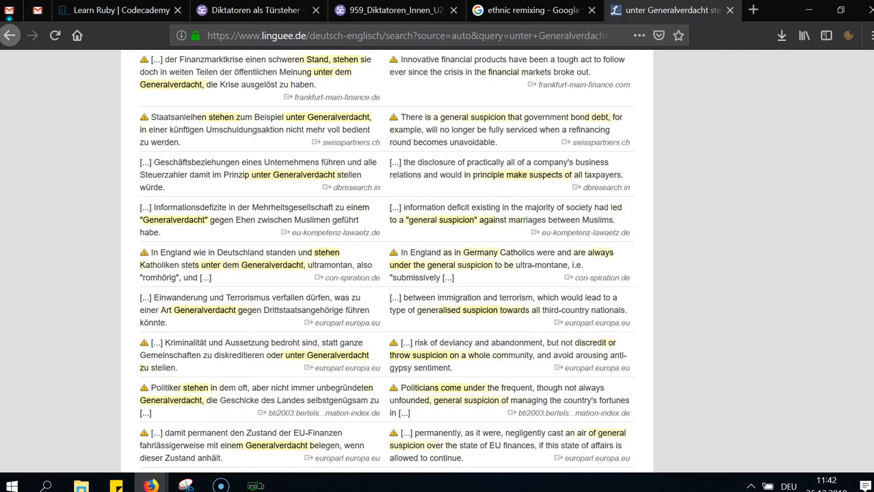
click(399, 11)
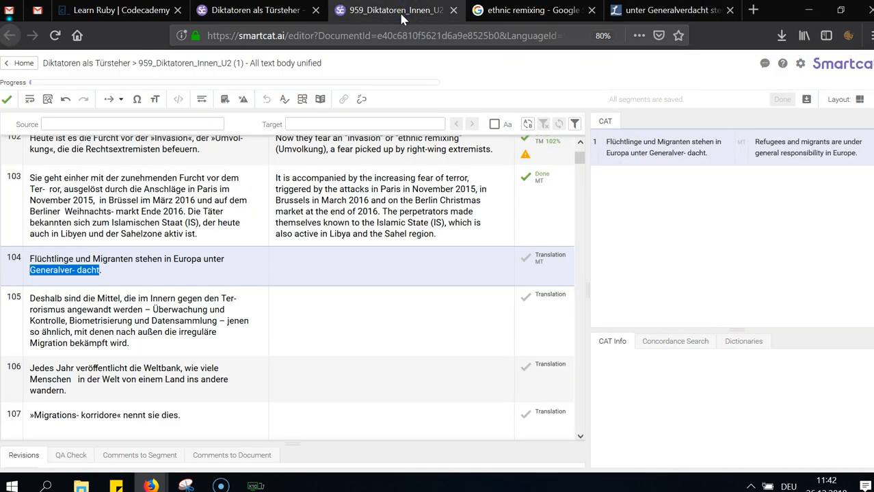
click(641, 14)
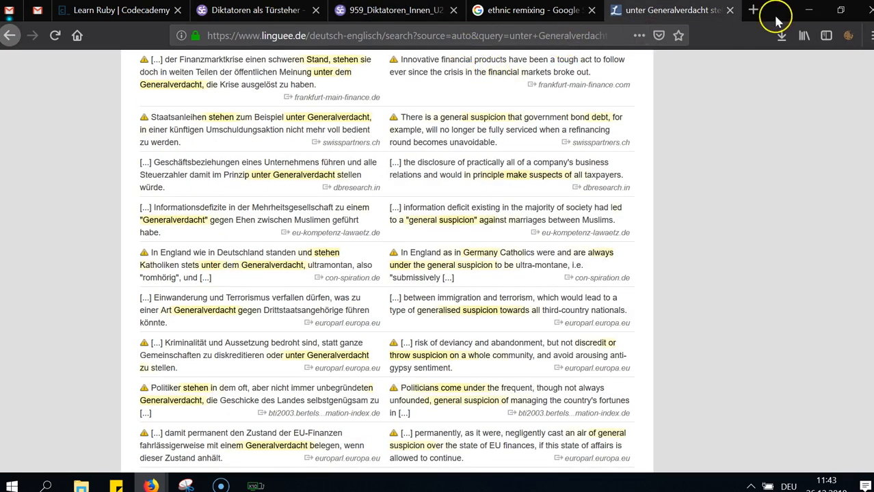
Search Google for the English wording "all muslims are suspects" and look through the results
click(526, 35)
text("all muslims are)
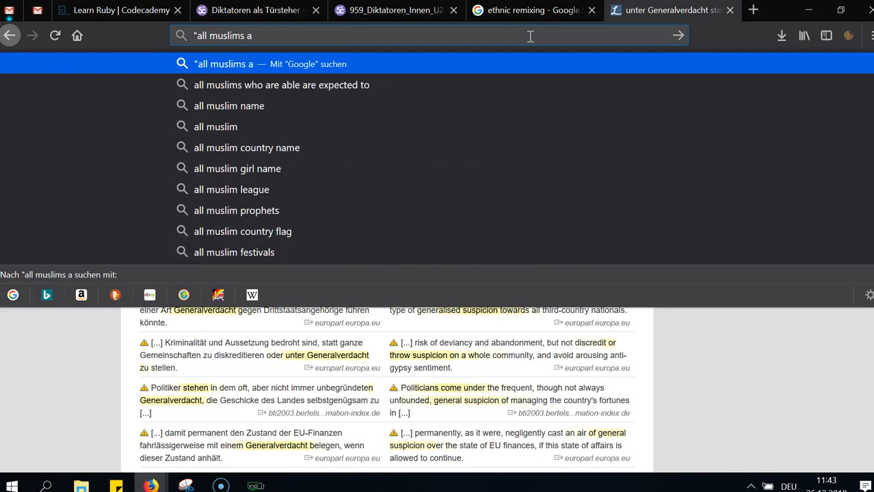
key(Return)
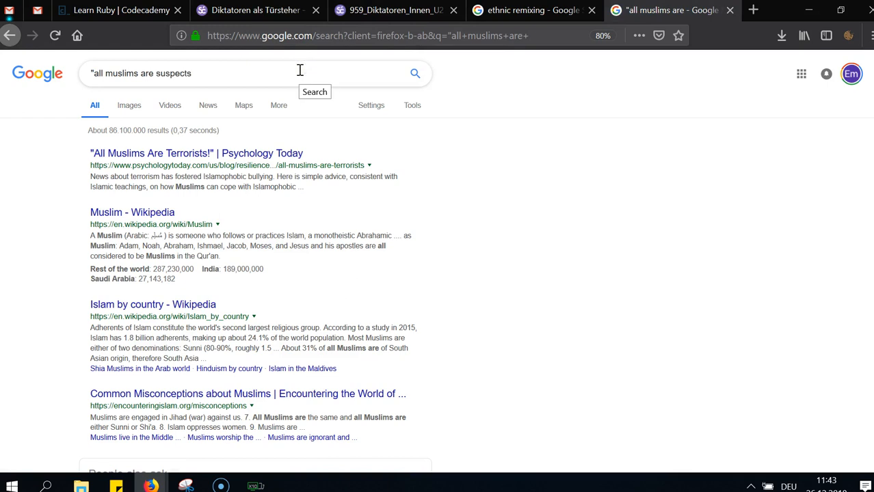
text(suspects)
key(Return)
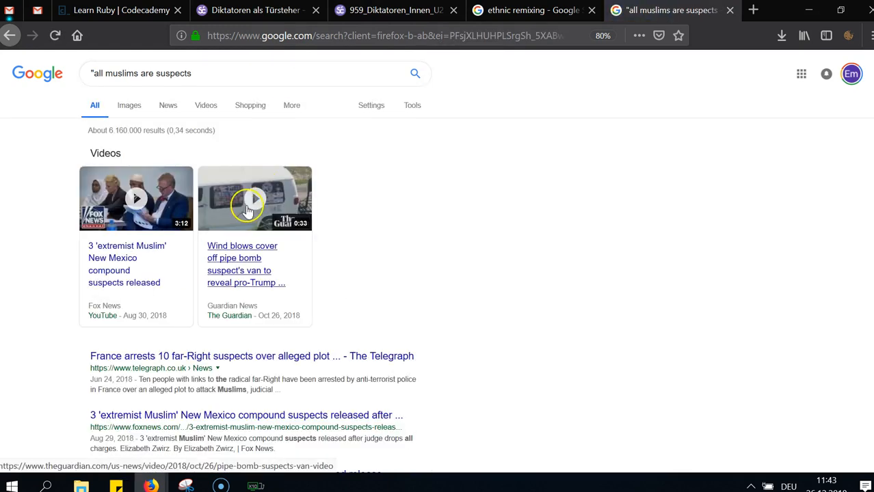
scroll(243, 209, down, 5)
scroll(234, 198, up, 5)
Replace the query with "targeting a whole group idiom", run the search and look through the results
triple_click(184, 74)
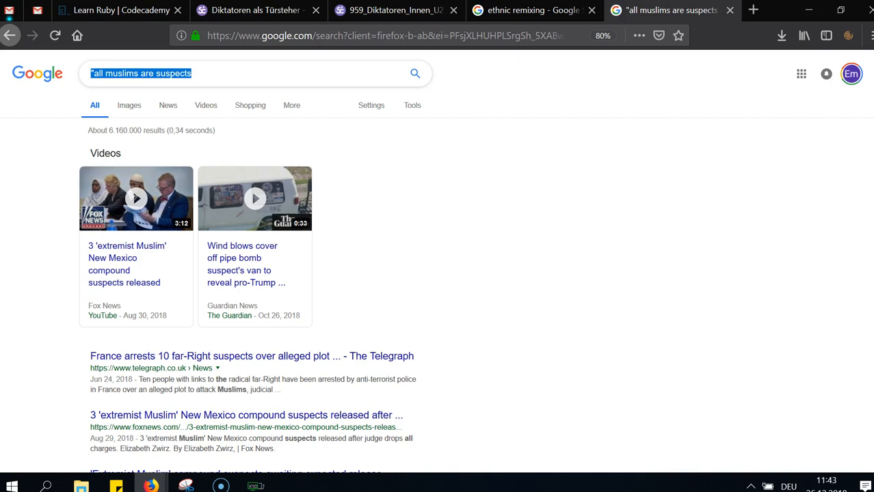
key(BackSpace)
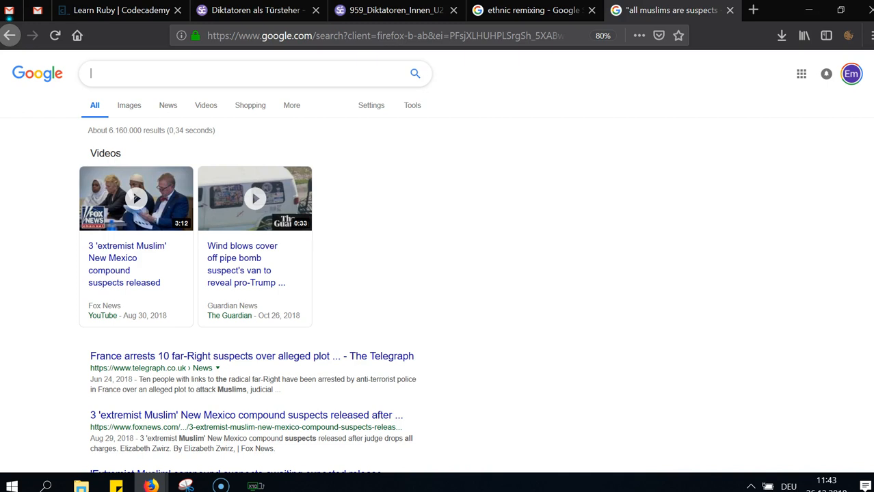
text(targe)
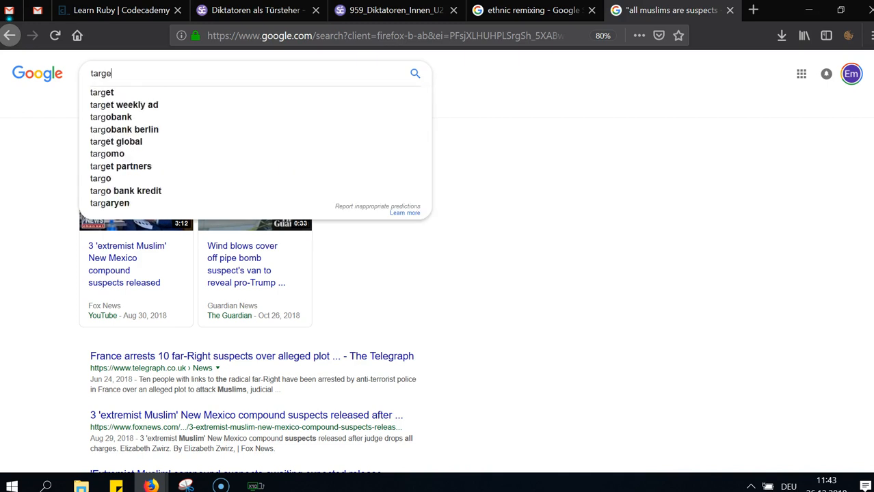
text(ting a whole group )
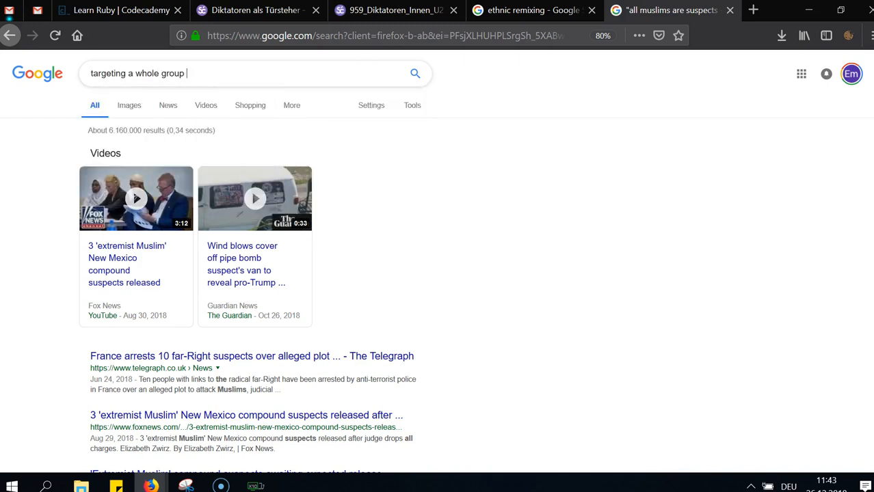
text(idiom)
key(Return)
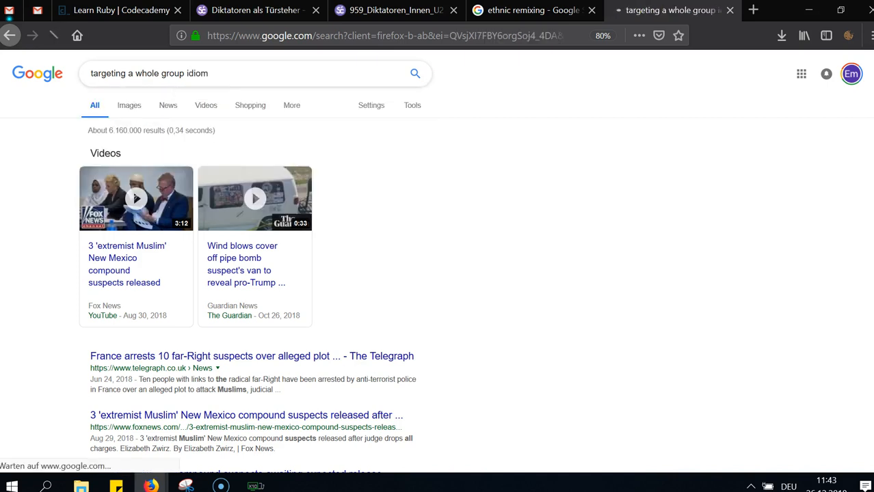
scroll(380, 270, down, 3)
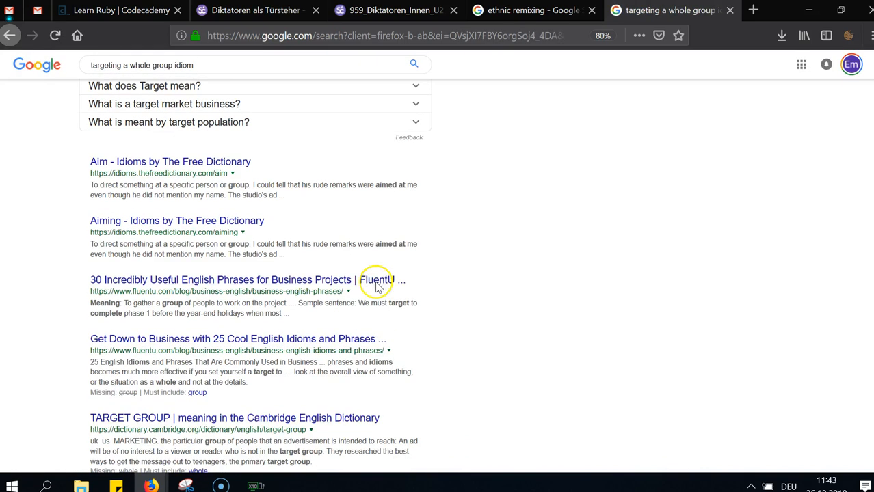
Go to ludwig.guru and get its sentence search ready for a query
click(316, 36)
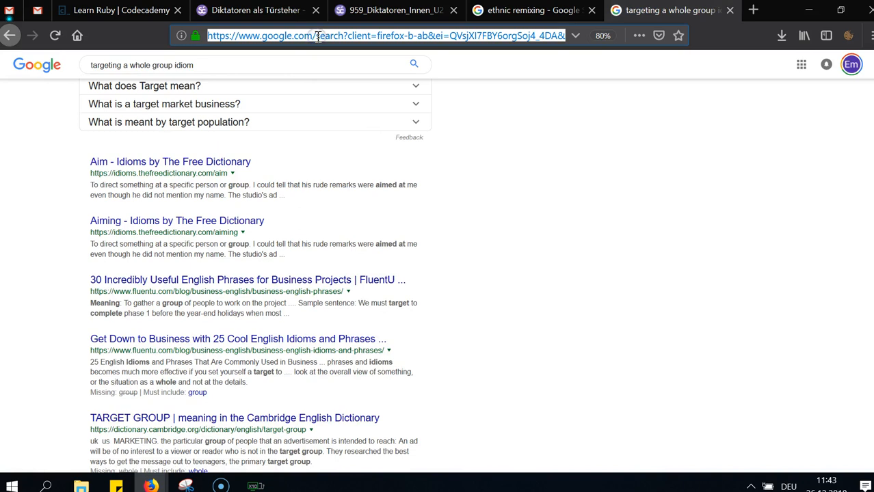
text(ldu)
key(BackSpace)
key(BackSpace)
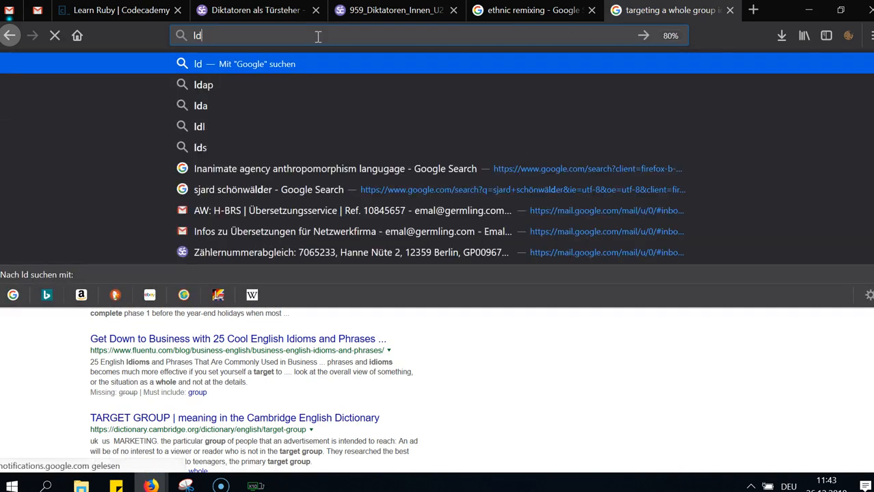
text(udwig)
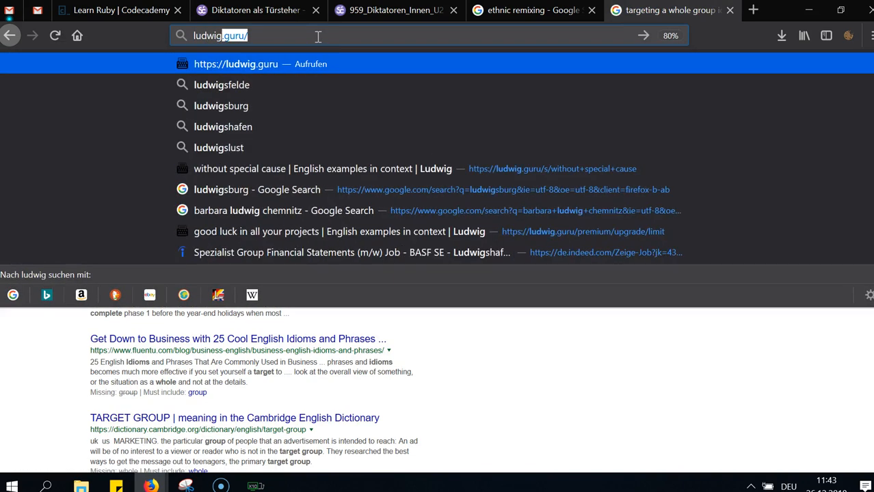
key(ctrl+a)
key(Return)
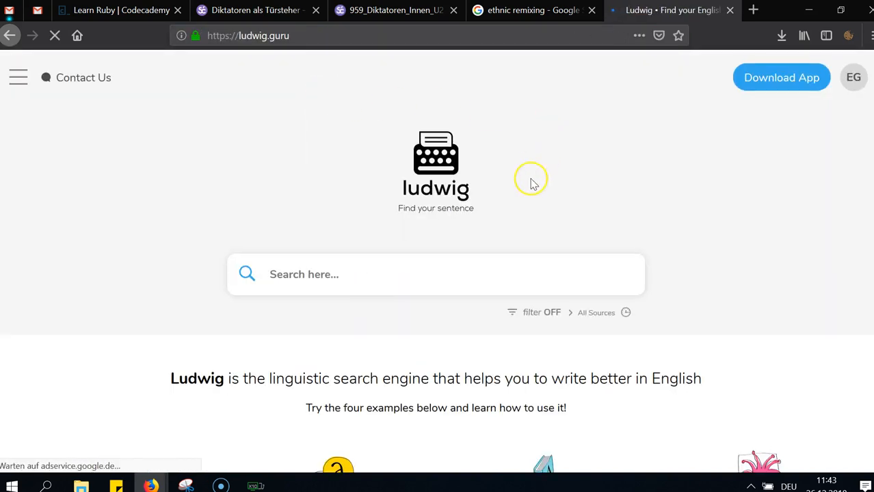
scroll(479, 263, down, 2)
click(453, 173)
click(452, 177)
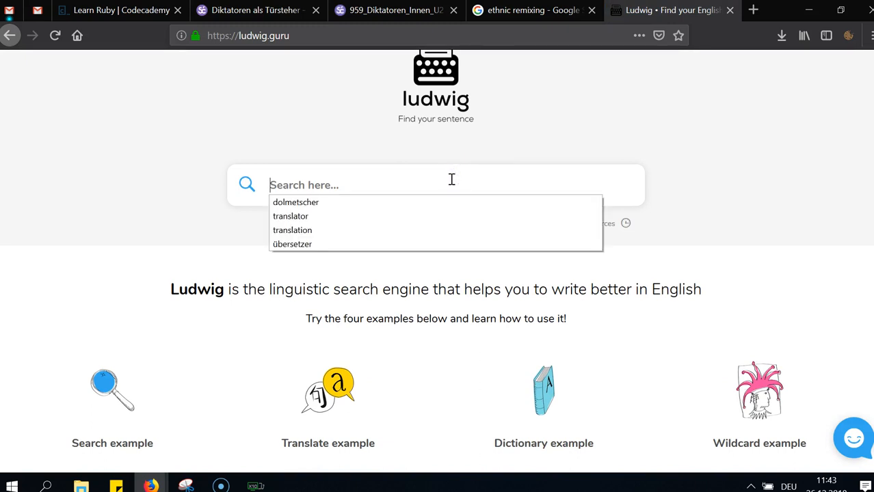
click(451, 180)
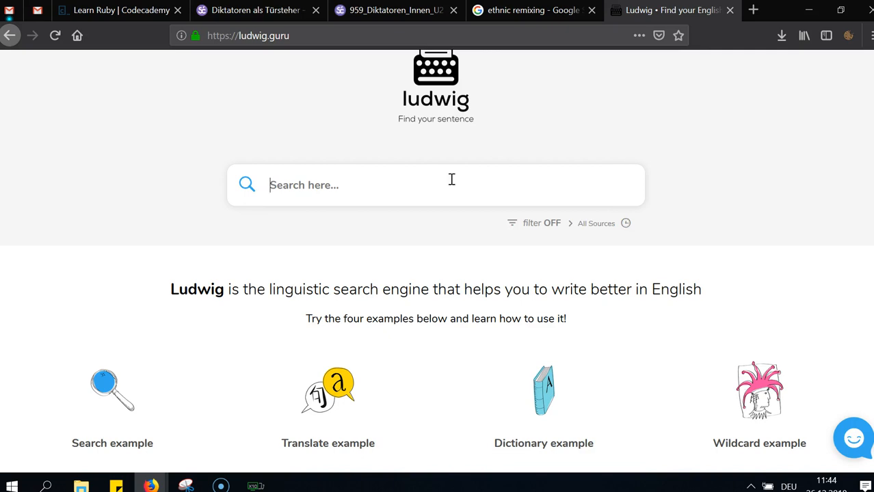
text(al)
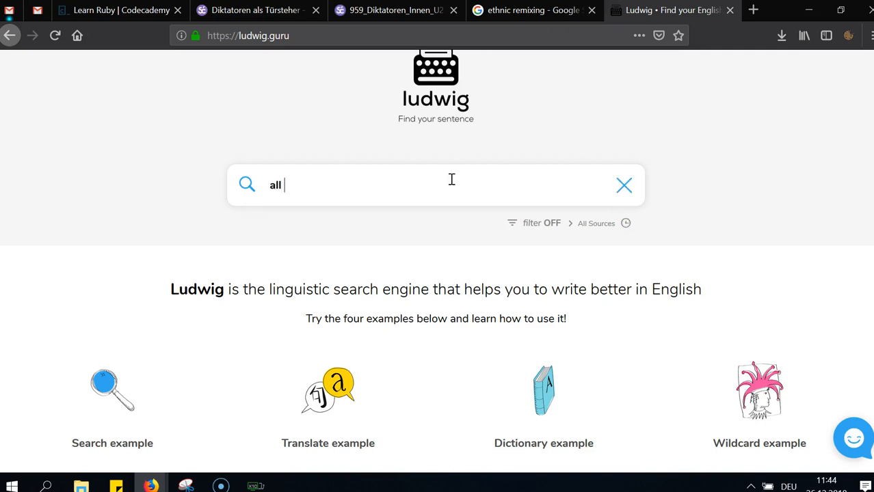
text(l)
key(BackSpace)
key(BackSpace)
key(BackSpace)
Search Ludwig for "under general suspicion" and review the English sentence examples
text(blanket suspision)
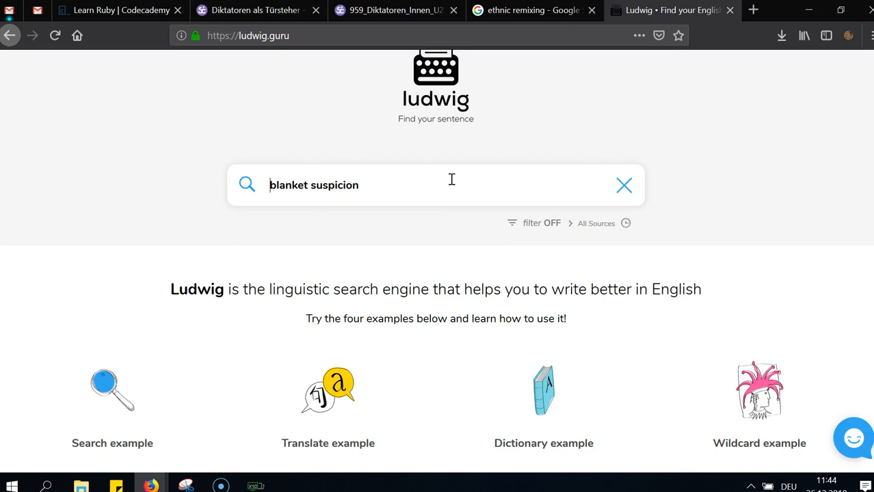
key(ctrl+shift+Right)
text(general)
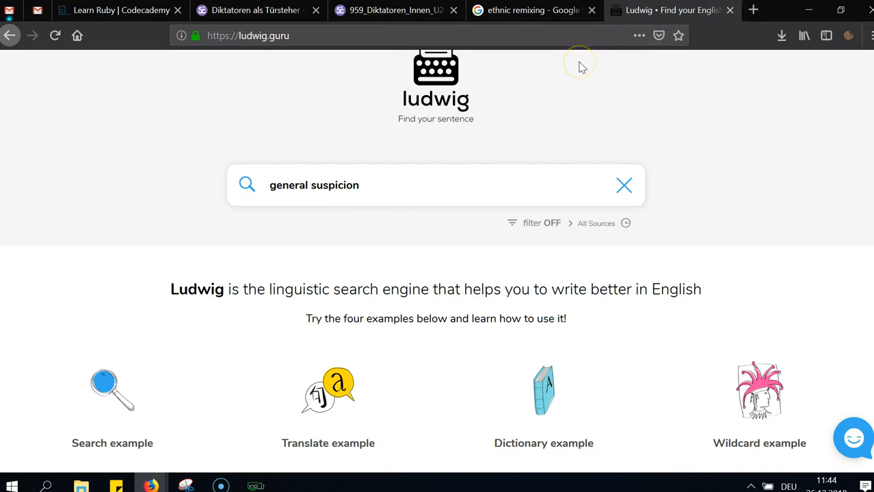
text(under)
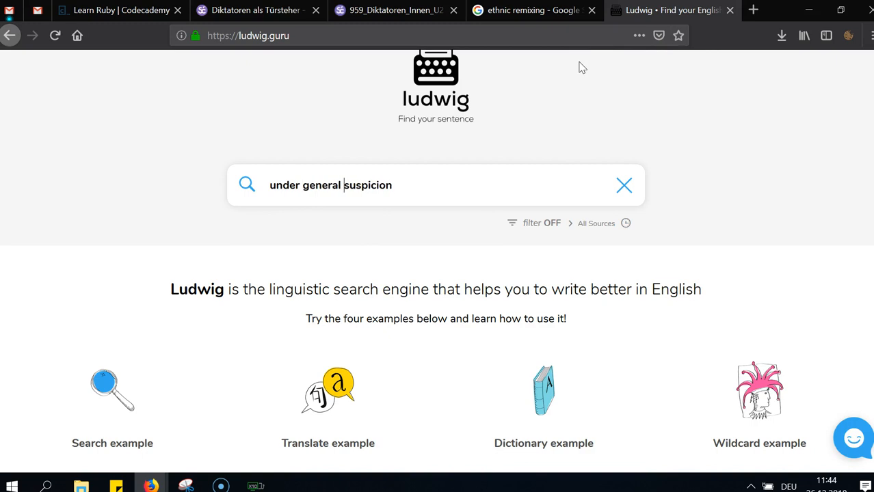
key(Return)
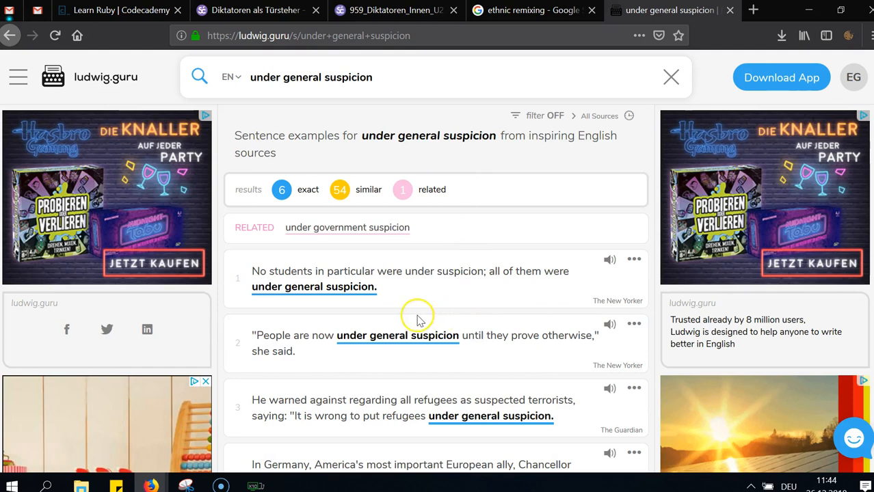
scroll(377, 289, down, 1)
scroll(378, 293, up, 1)
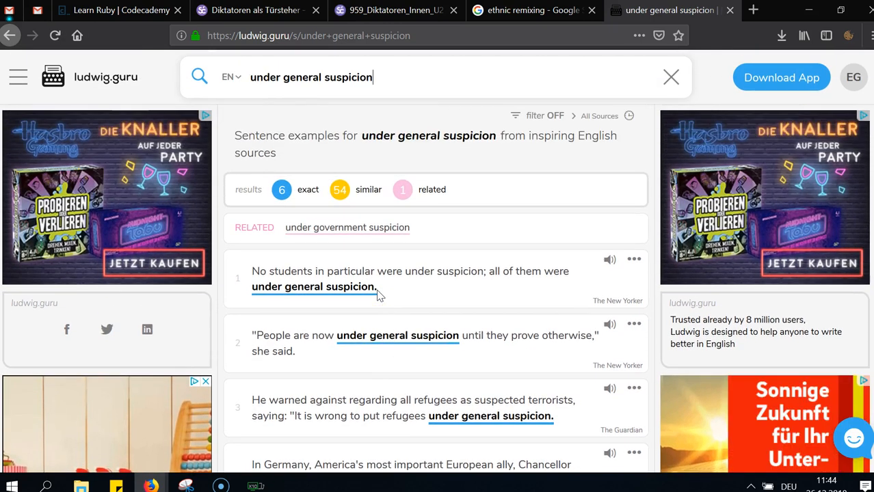
Skim the Ludwig sentence examples and search Google for the exact phrase "under general suspicion"
scroll(274, 136, down, 2)
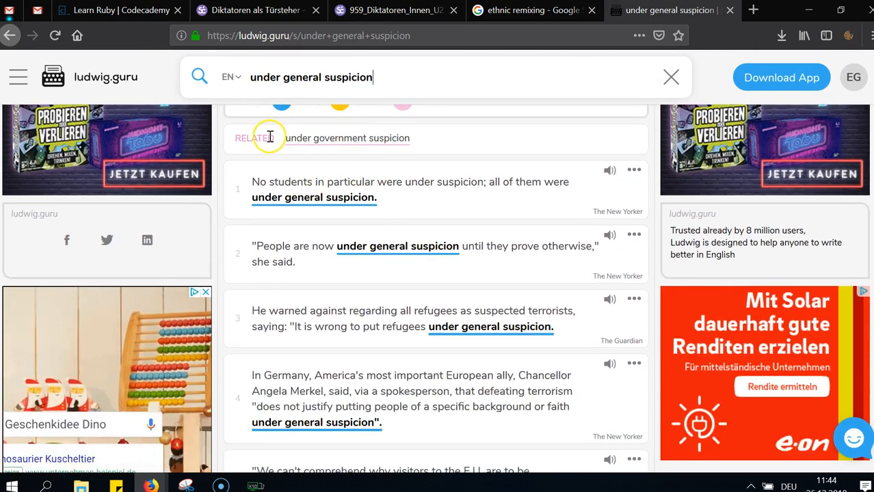
scroll(311, 177, up, 2)
scroll(293, 189, down, 4)
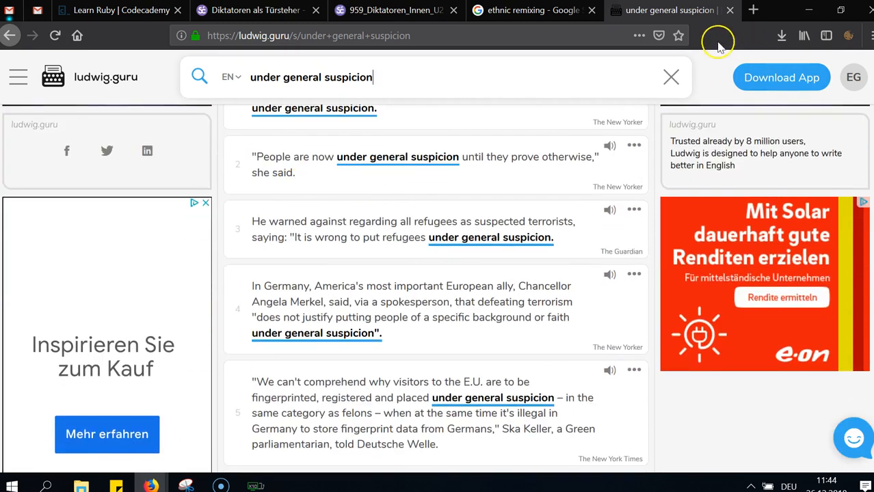
click(754, 10)
text(§)
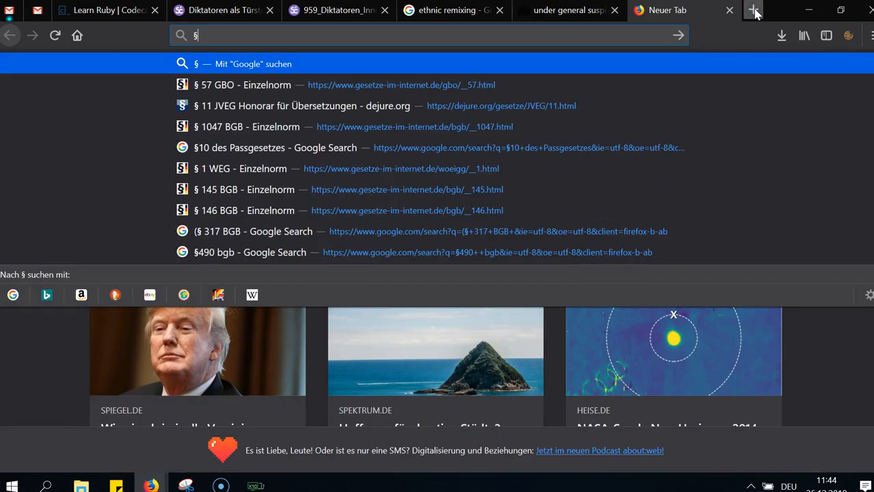
key(BackSpace)
text(")
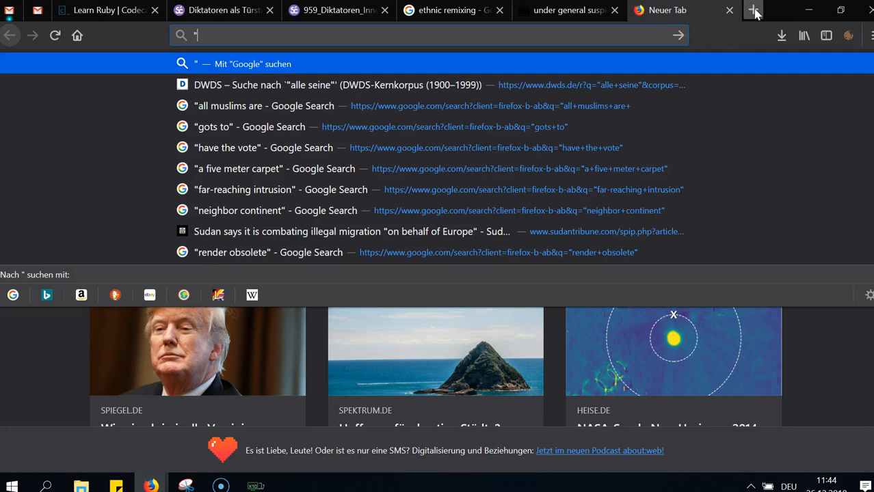
text(un)
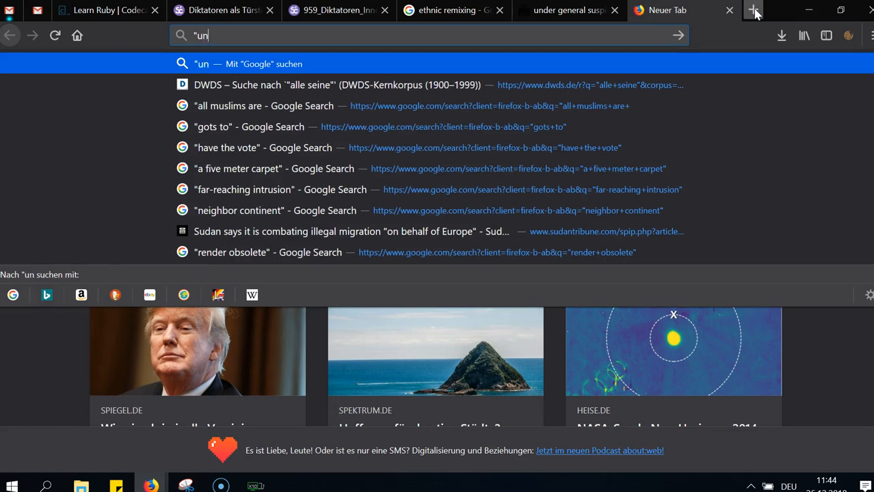
text(der general)
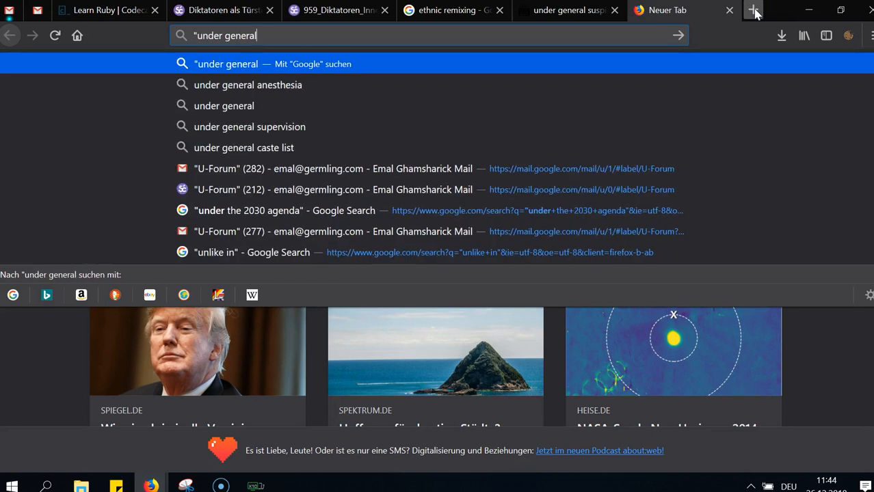
text( suspi)
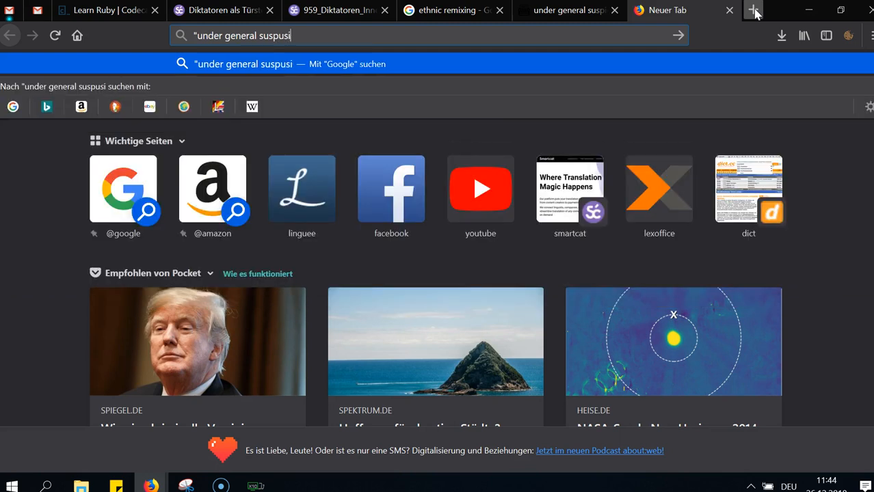
text(cion")
key(Return)
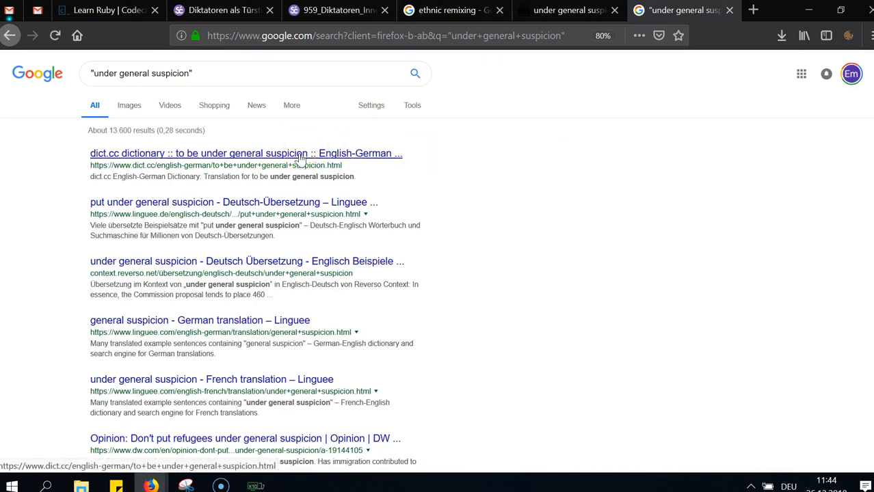
Look through the Google results for "under general suspicion" and compare them with the remaining Ludwig sentence examples
scroll(301, 158, down, 5)
scroll(188, 105, up, 5)
scroll(187, 106, down, 5)
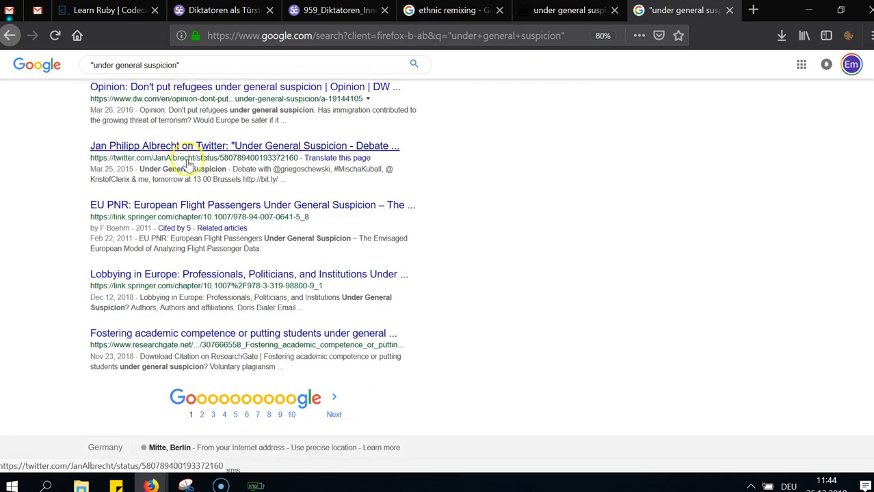
scroll(195, 146, up, 5)
scroll(185, 151, down, 3)
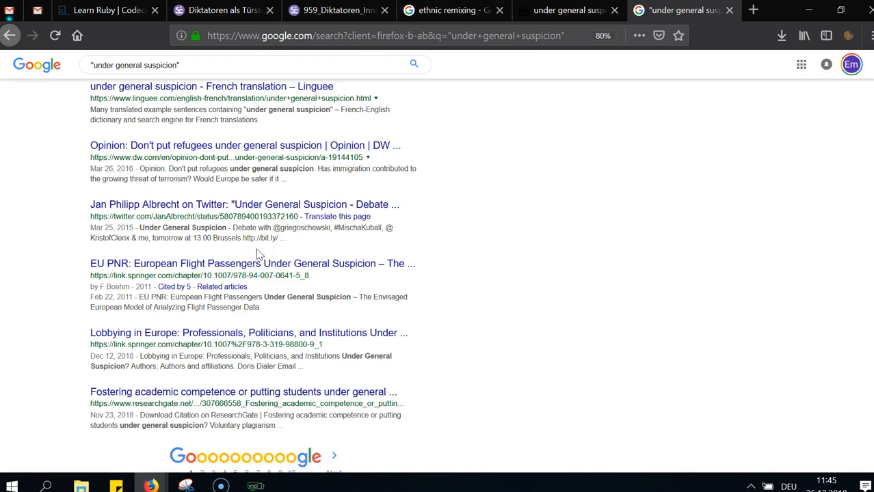
scroll(256, 254, up, 5)
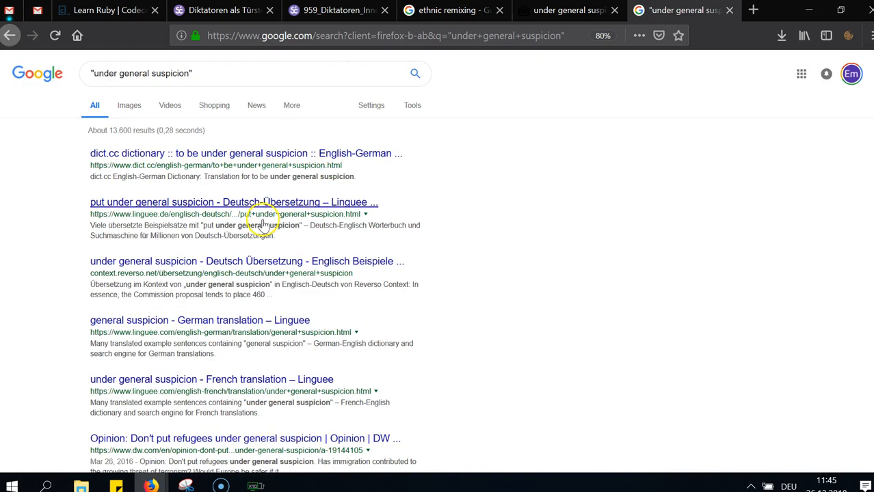
click(551, 16)
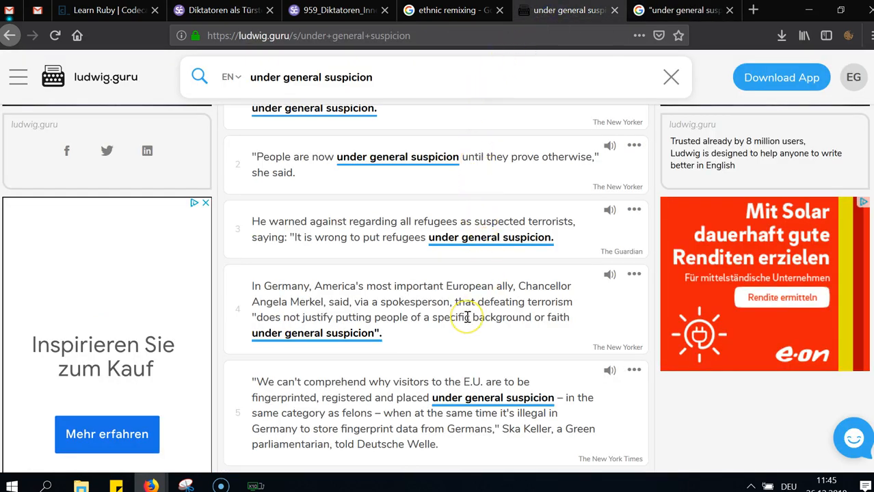
scroll(476, 305, down, 3)
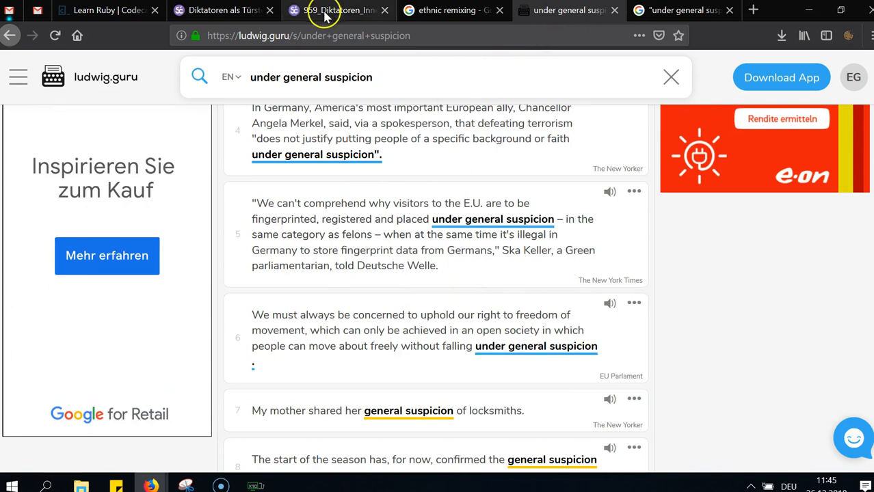
Switch to the Smartcat editor and translate segment 104 as "Refugees and migrants in Europe are treated like criminals."
click(296, 11)
click(301, 275)
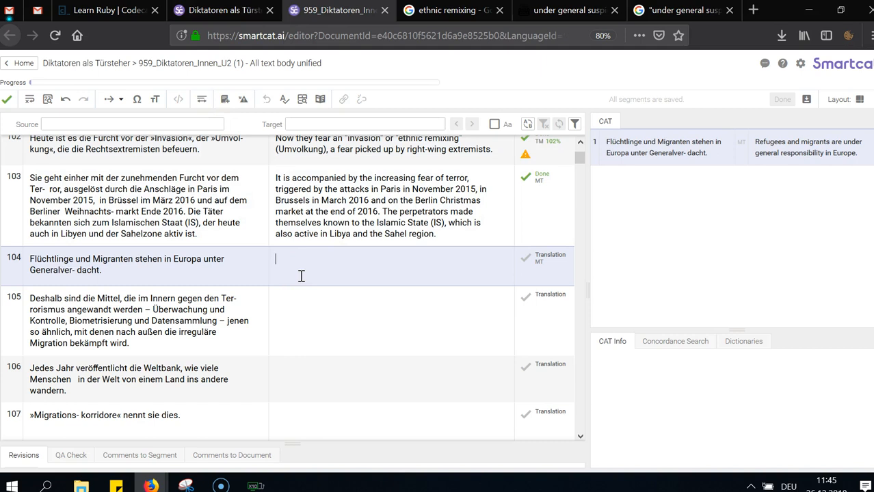
click(301, 273)
text(Refugees and m)
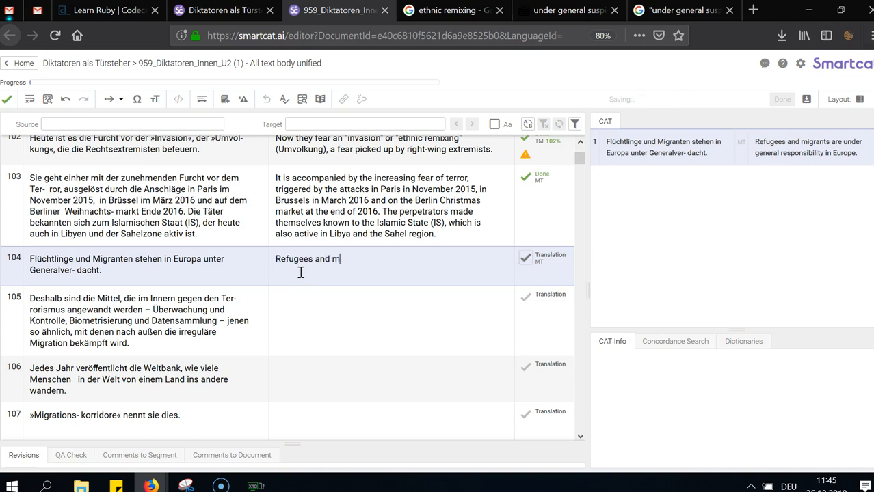
text(urope are treat)
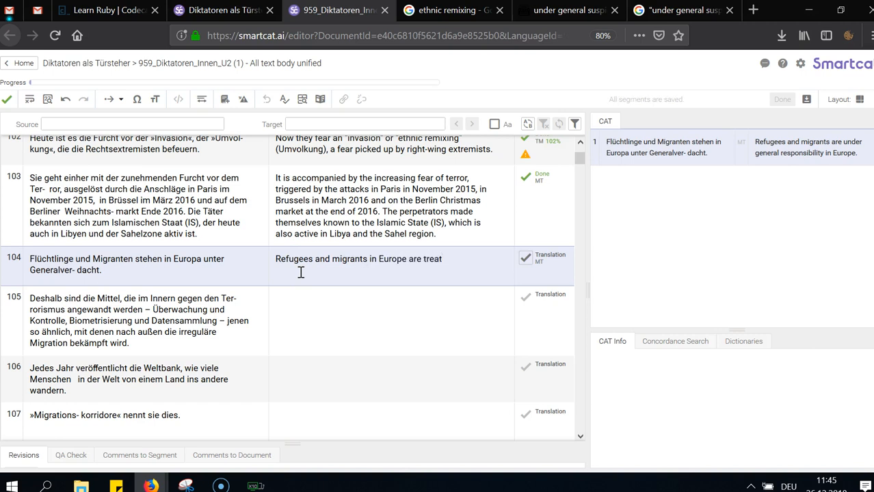
text(ed like criminals.)
Search Google for the exact phrase "treated like criminals" and look over how the results use it
key(ctrl+t)
text("treated like crimin)
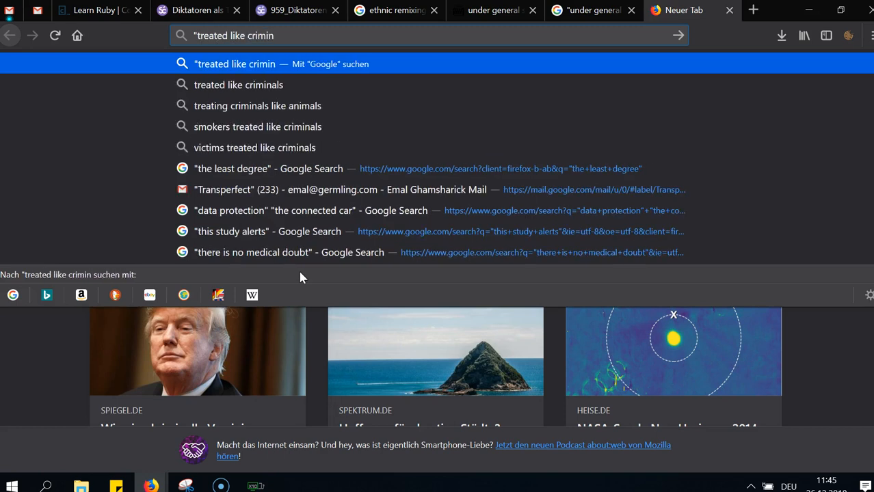
text(als")
key(Return)
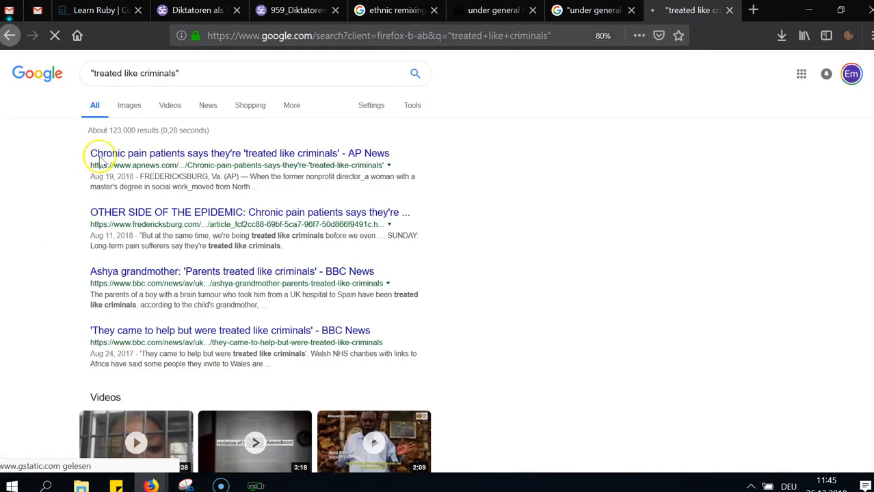
scroll(362, 169, down, 1)
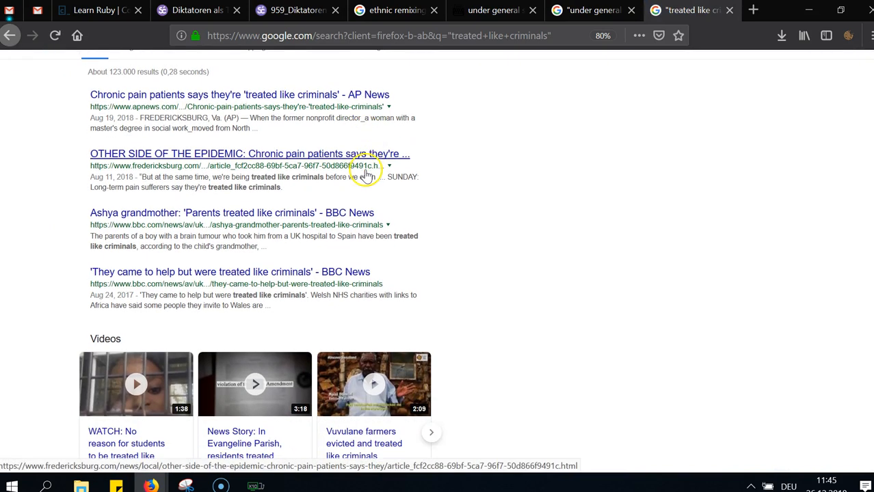
Return to the Smartcat editor, confirm the translation of segment 104 and move on to segment 105
click(386, 10)
click(292, 10)
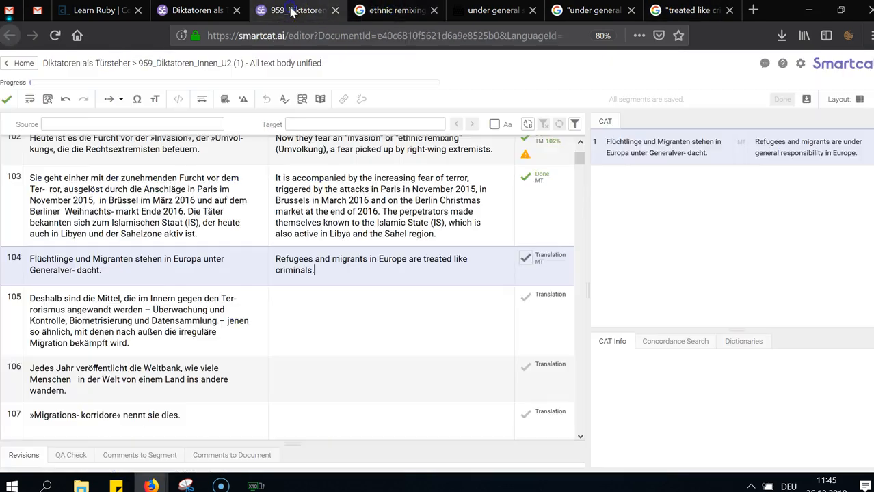
click(396, 288)
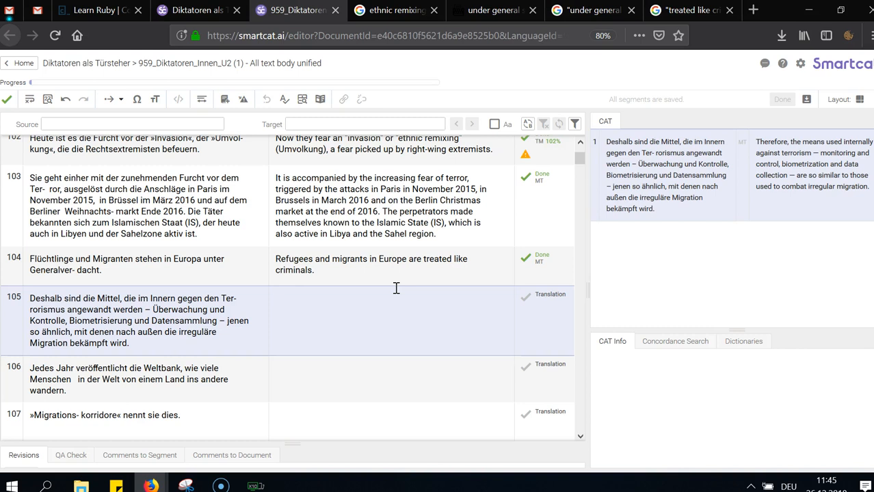
Start the English translation of segment 105 with the wording "This is why the means used domestically"
text(This is )
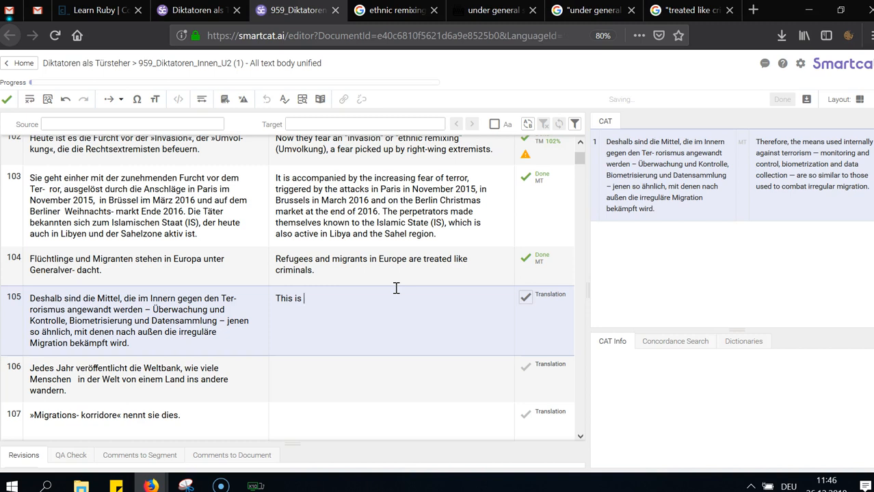
text(why the means used)
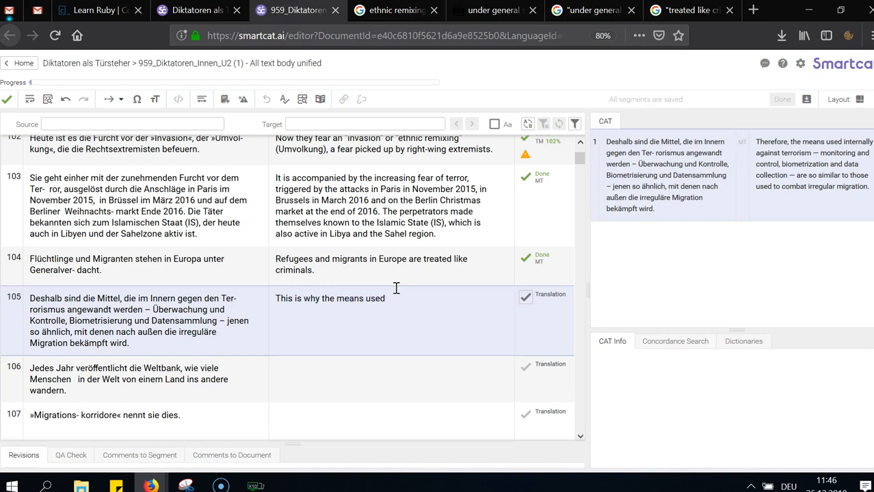
text(against)
key(ctrl+BackSpace)
key(ctrl+BackSpace)
drag(98, 299, 133, 310)
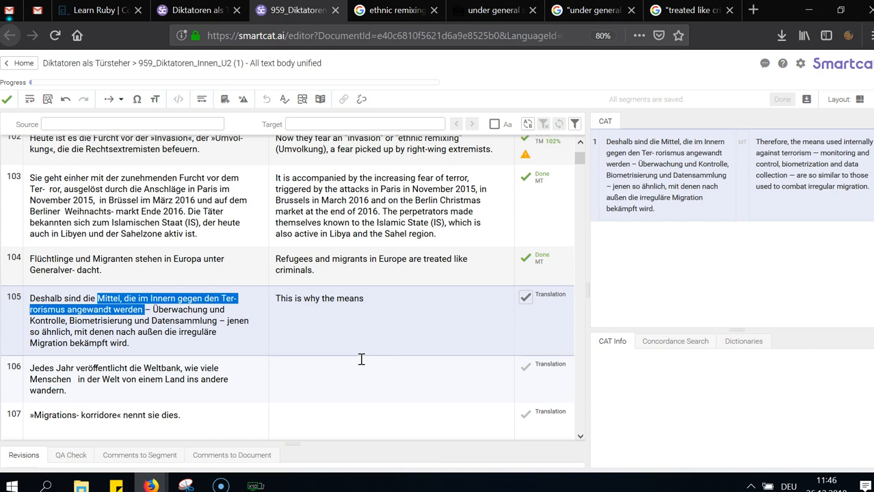
click(451, 312)
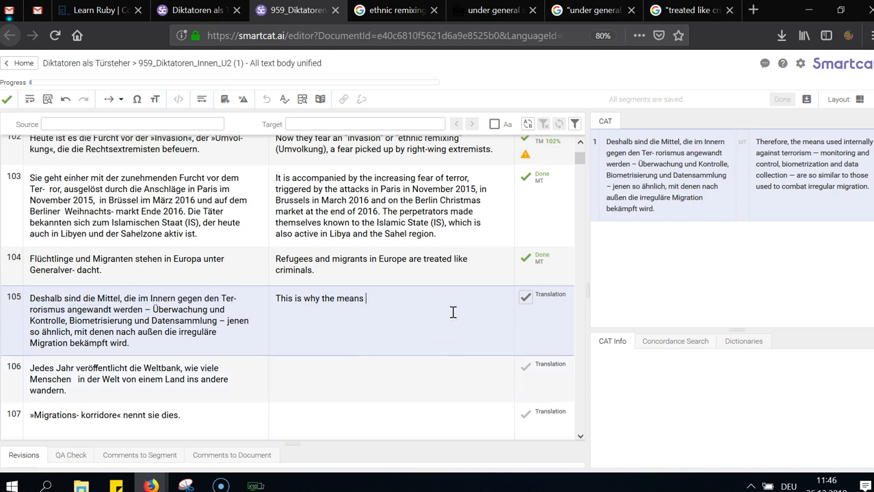
text(used domestica)
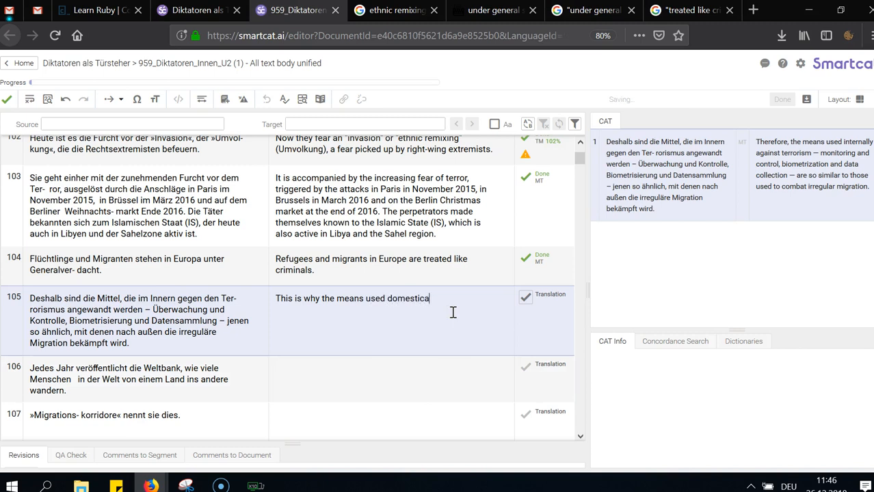
text(ly)
key(BackSpace)
Replace the wording after "This is why the" in segment 105 with "domestic counter-terrorism measures"
key(ctrl+shift+Left)
key(ctrl+shift+Left)
key(ctrl+shift+Left)
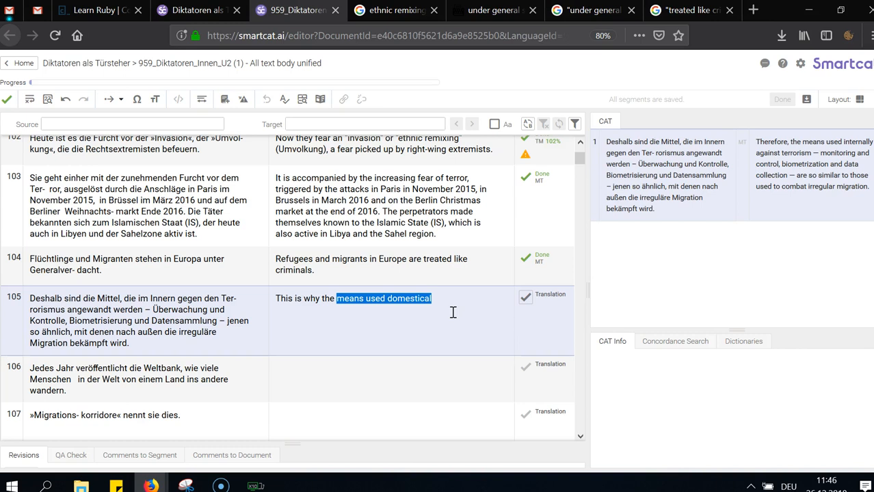
text(dmo)
key(BackSpace)
key(BackSpace)
text(omestic counter-)
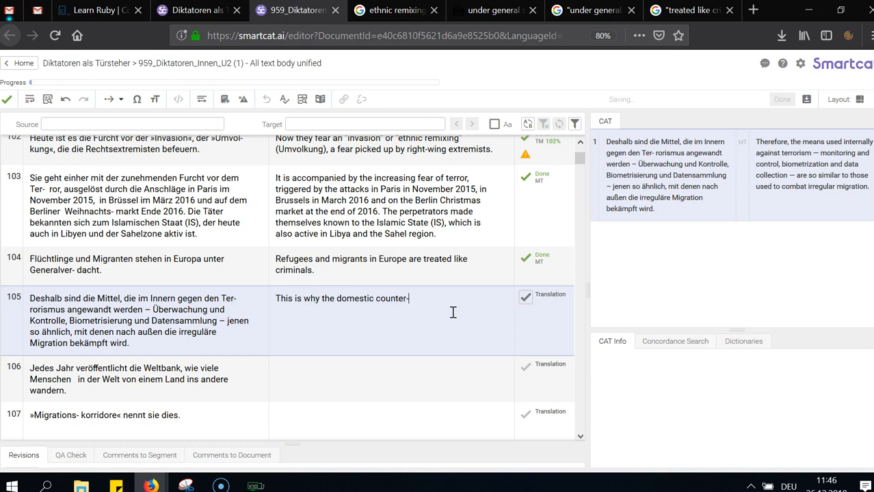
text(terrorism measures)
Copy the new phrase from segment 105, search Google for "domestic counter-terrorism measures" in quotation marks and look through the results
key(ctrl+shift+Left)
key(ctrl+shift+Left)
key(ctrl+shift+Left)
key(ctrl+shift+Left)
key(ctrl+c)
key(ctrl+t)
key(ctrl+v)
text(")
key(Return)
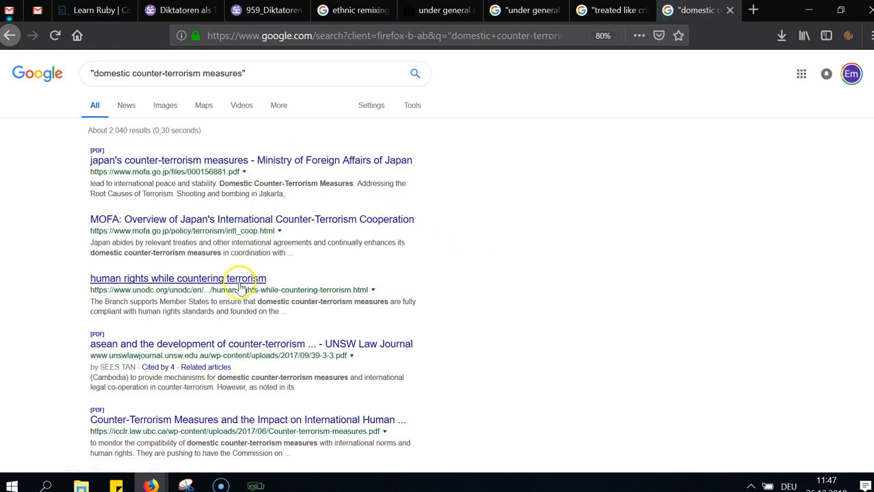
scroll(238, 280, down, 3)
scroll(236, 295, down, 3)
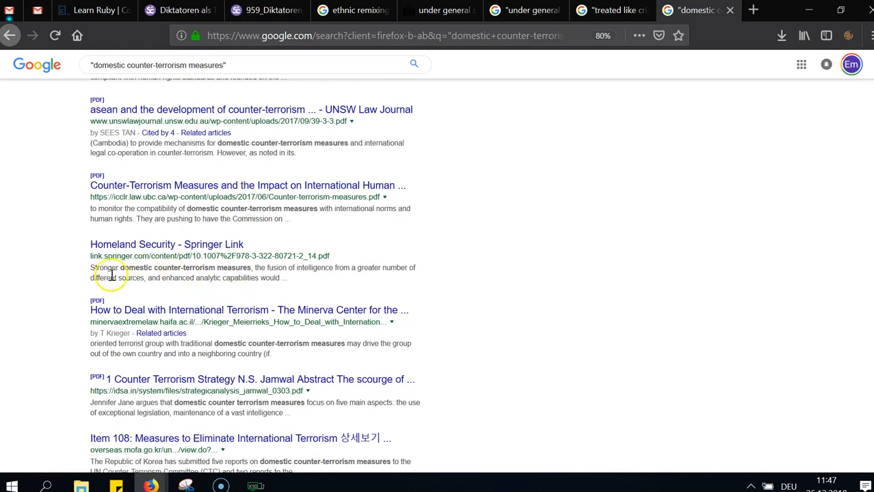
scroll(183, 279, down, 3)
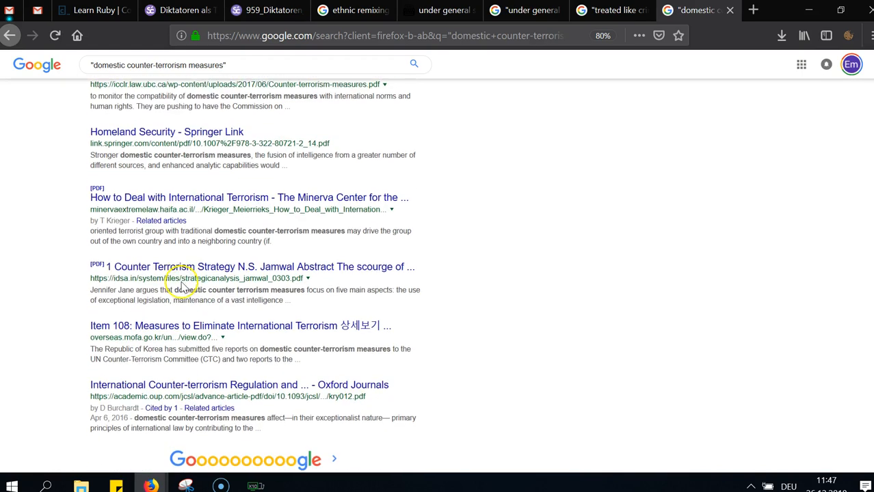
Return to the Smartcat editor and append an en dash after "domestic counter-terrorism measures" in the translation of segment 105
click(266, 9)
click(493, 301)
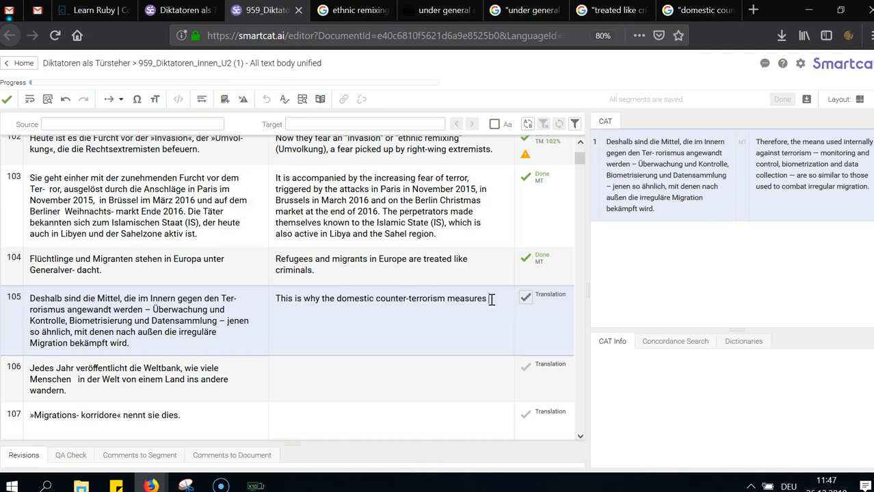
key(ctrl+shift+Left)
key(ctrl+shift+Left)
key(ctrl+shift+Left)
key(ctrl+shift+Left)
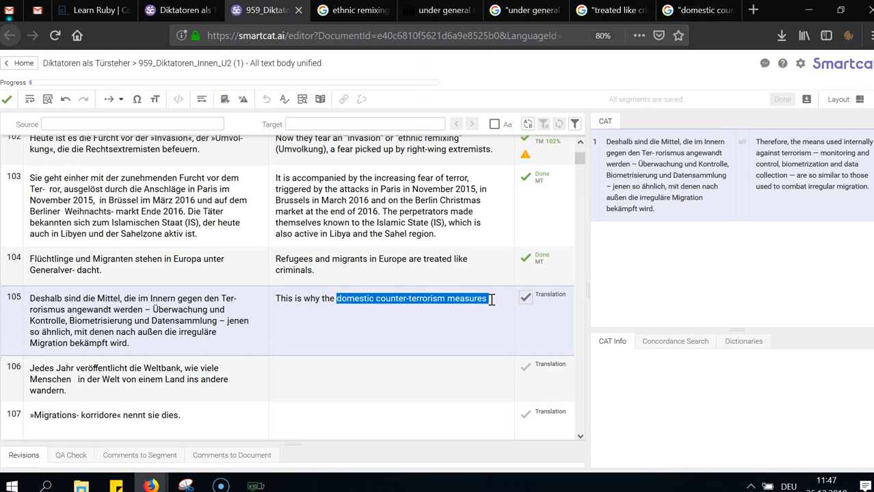
key(Right)
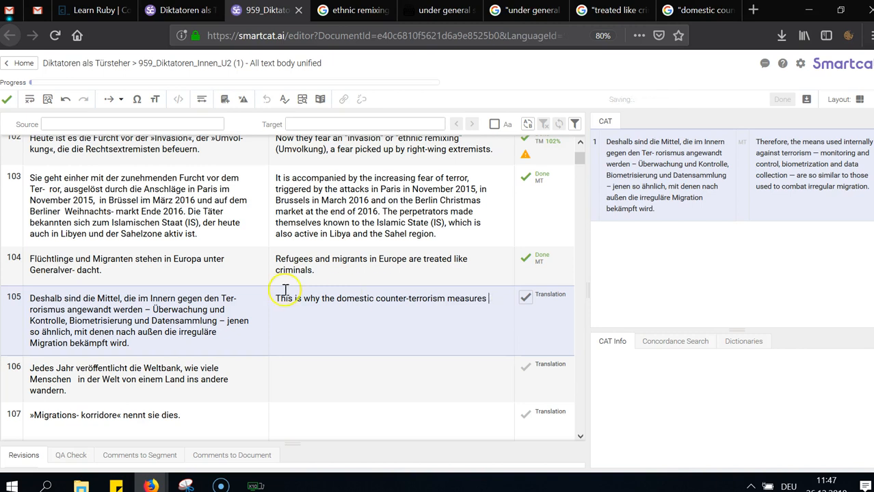
click(136, 101)
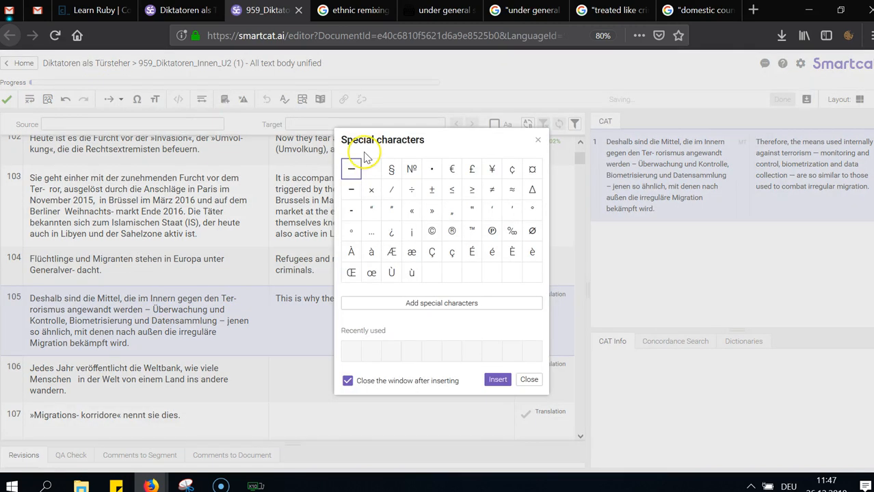
double_click(352, 175)
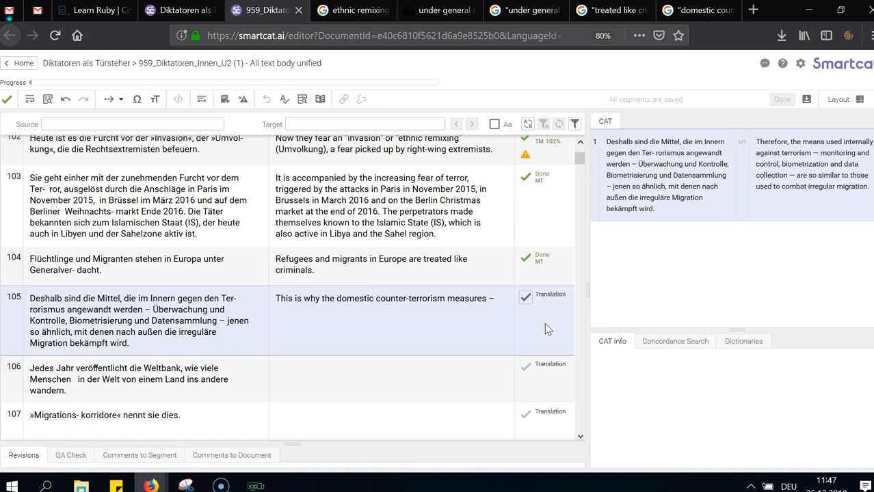
Continue the translation of segment 105 after the dash with "surveillance and control,"
text(surveil)
text(lance)
text(,)
key(BackSpace)
key(BackSpace)
text(and c)
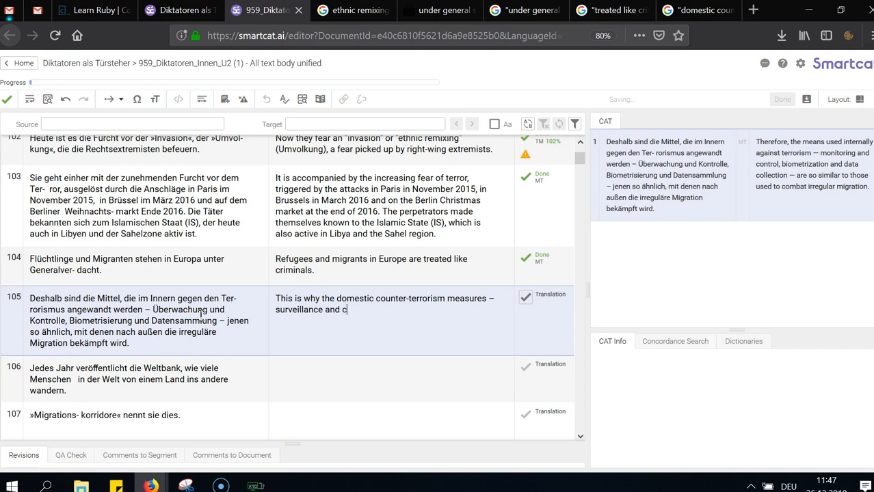
text(ontrol,)
Copy the German term "Biometrisierung" from the source of segment 105 and search Google for it in a new tab
double_click(96, 321)
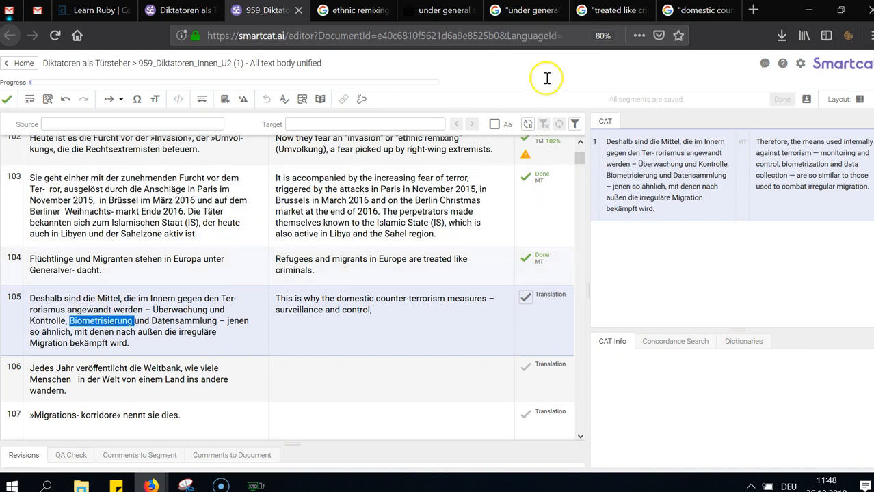
click(753, 9)
key(ctrl+v)
key(Return)
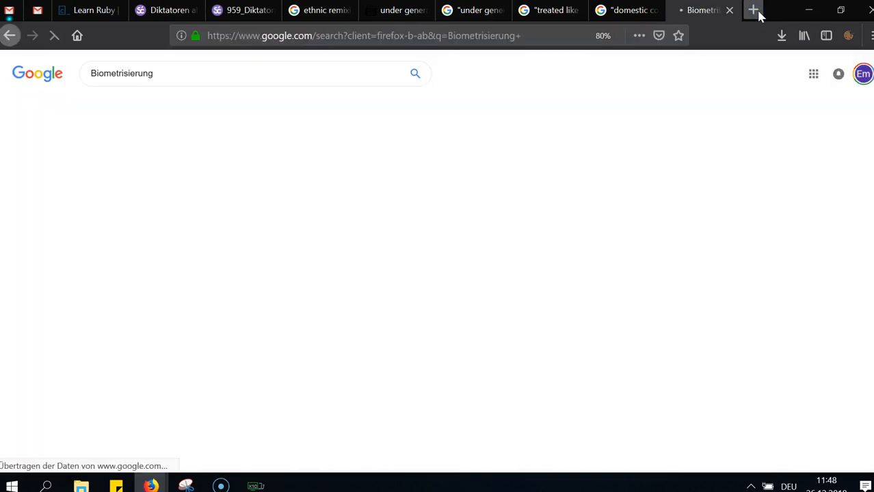
Search Google for the English term "biometrization" instead and look through the results for how it is used
double_click(217, 76)
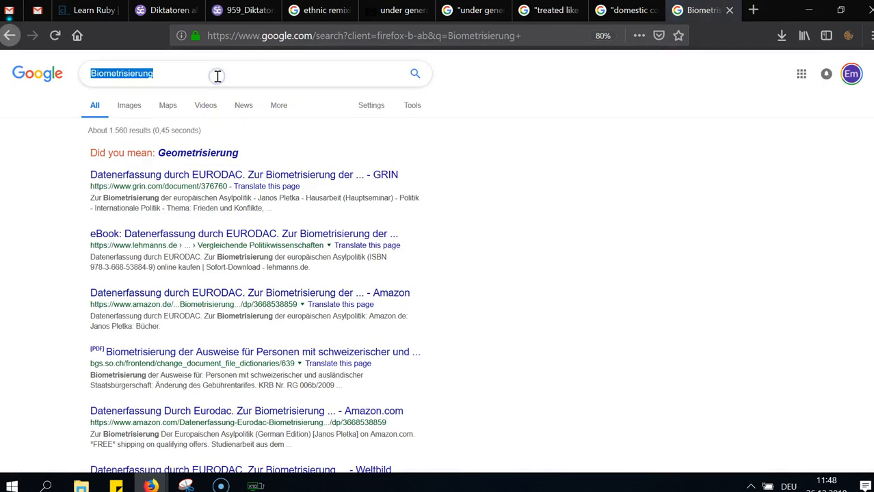
text(biometri)
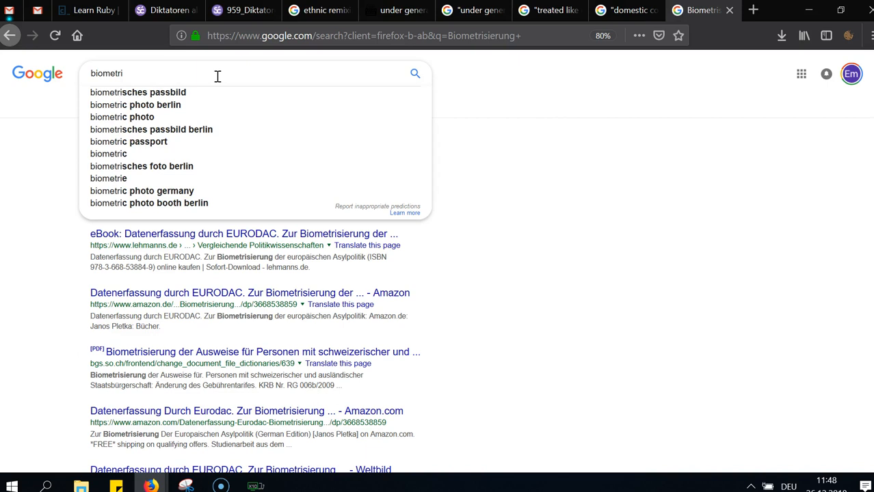
key(BackSpace)
key(BackSpace)
key(BackSpace)
key(BackSpace)
key(BackSpace)
key(BackSpace)
key(BackSpace)
text(neu)
key(BackSpace)
key(BackSpace)
key(BackSpace)
text(bio)
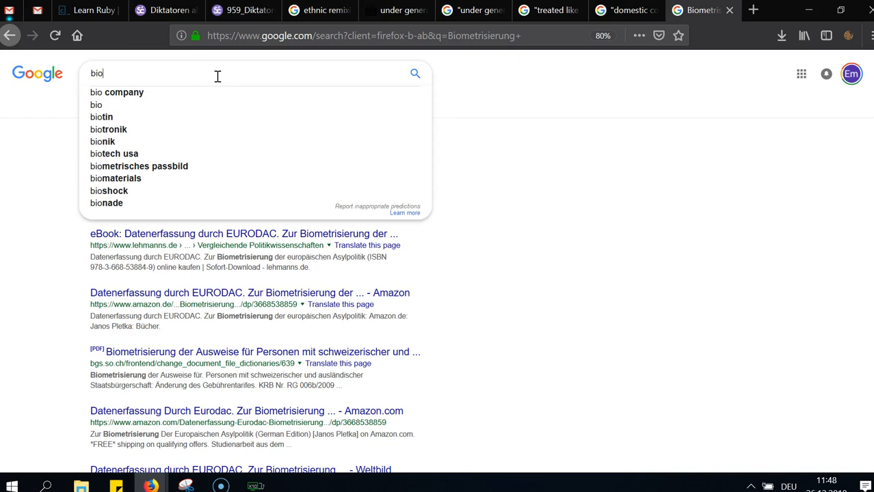
text(metri)
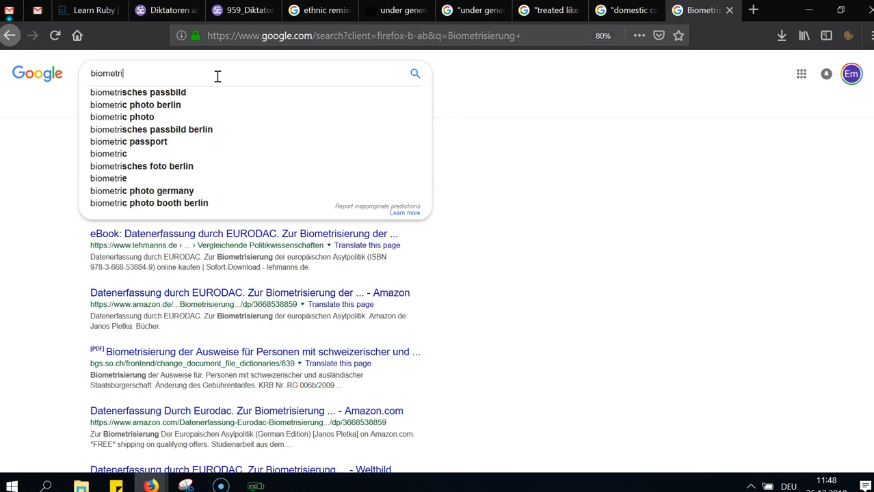
text(zation)
key(Return)
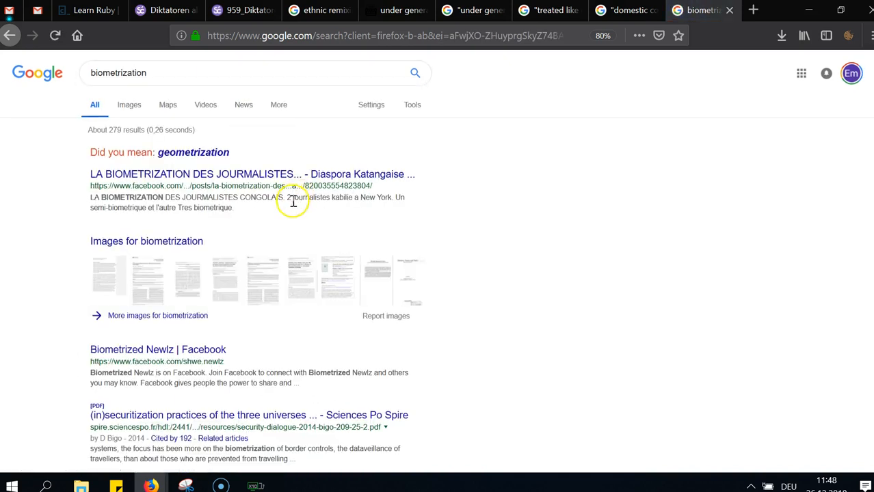
scroll(298, 199, down, 5)
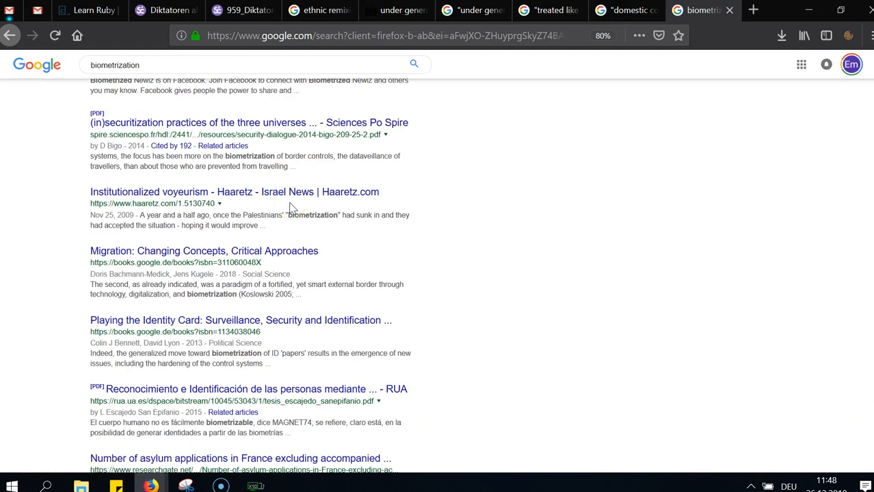
scroll(290, 208, down, 3)
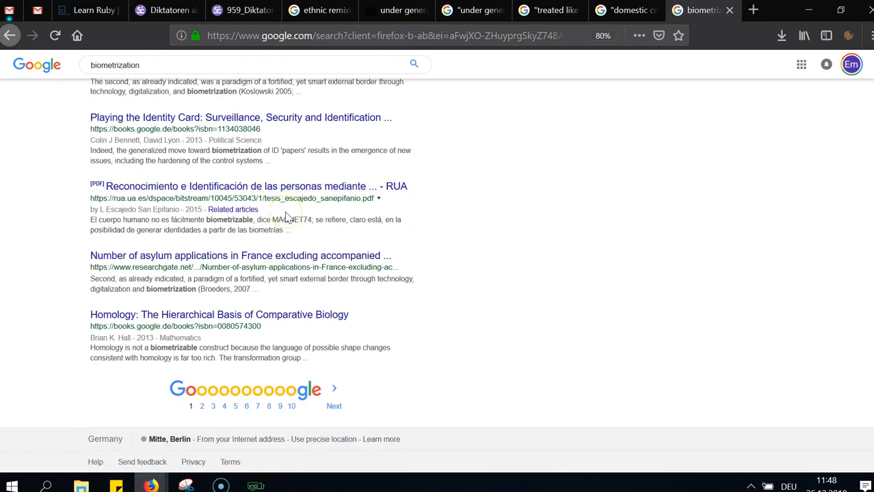
scroll(287, 218, up, 8)
scroll(288, 218, down, 8)
Add "biometric" to the translation of segment 105 in Smartcat, and search Google for "biometric data collection"
click(248, 10)
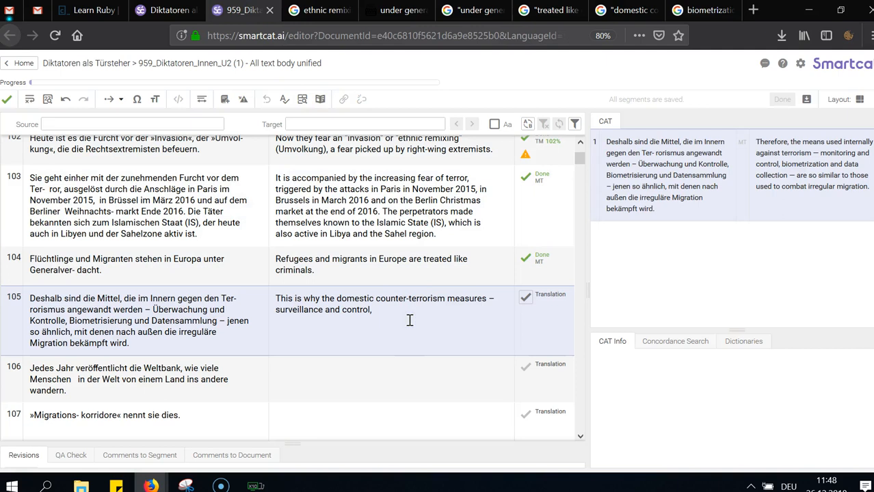
text(biometric)
click(684, 9)
triple_click(341, 62)
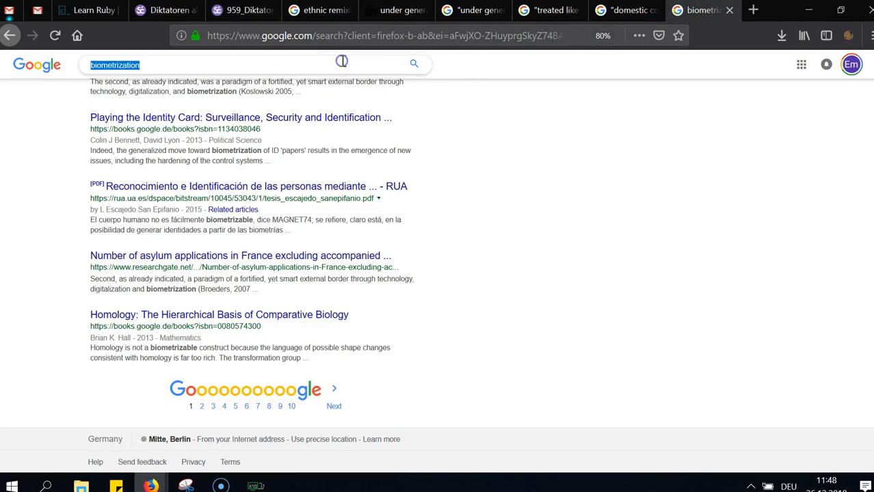
text(biometric data collection)
key(Return)
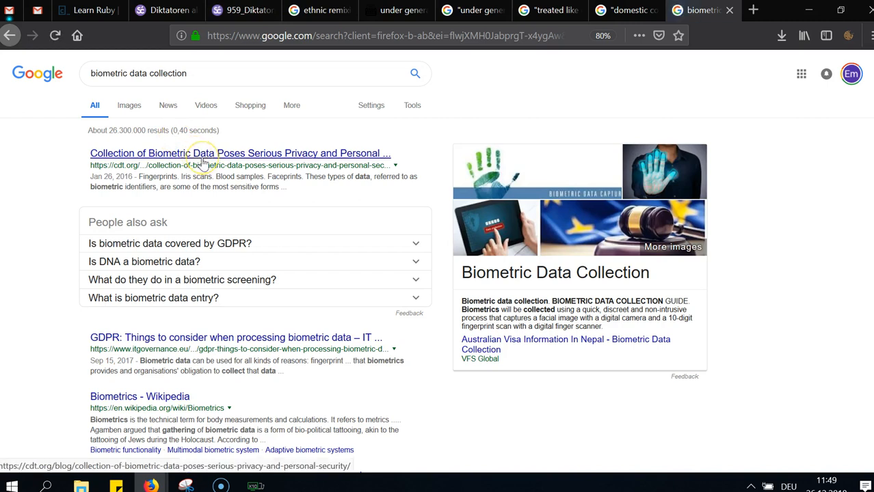
Open the Wikipedia article on Biometrics from the search results and read its introductory definition
scroll(202, 161, down, 3)
click(138, 281)
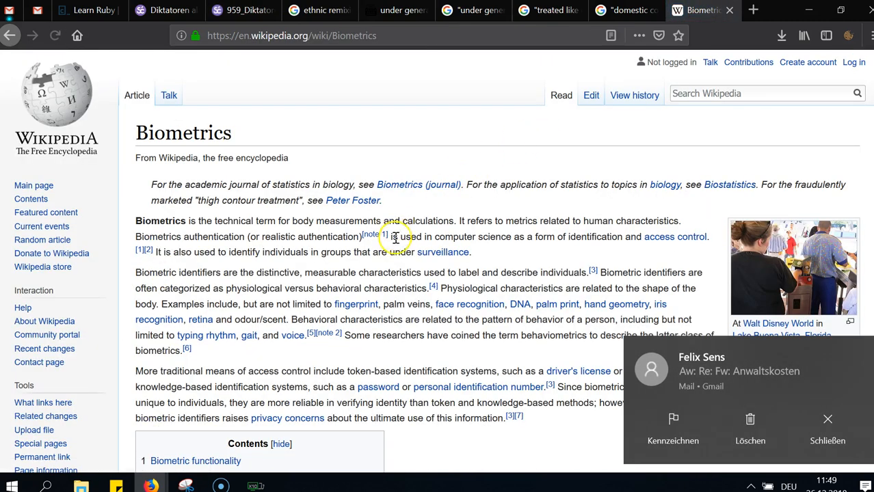
drag(404, 218, 164, 250)
click(151, 223)
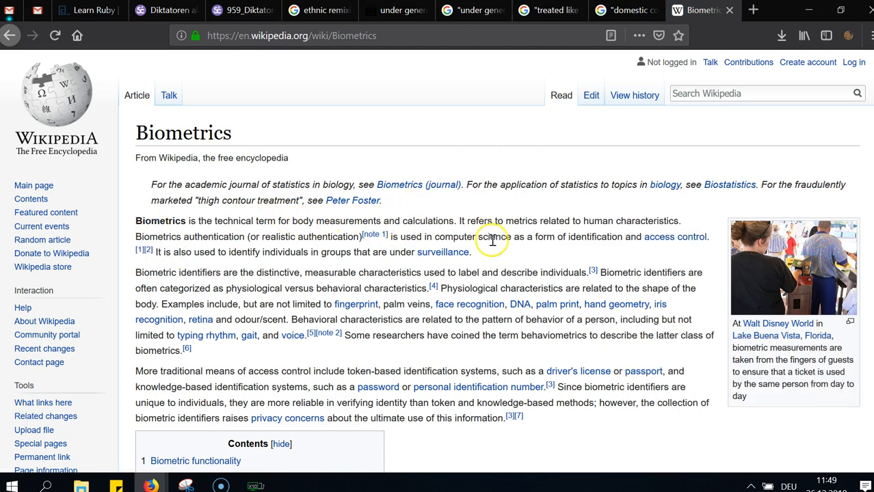
drag(535, 254, 509, 258)
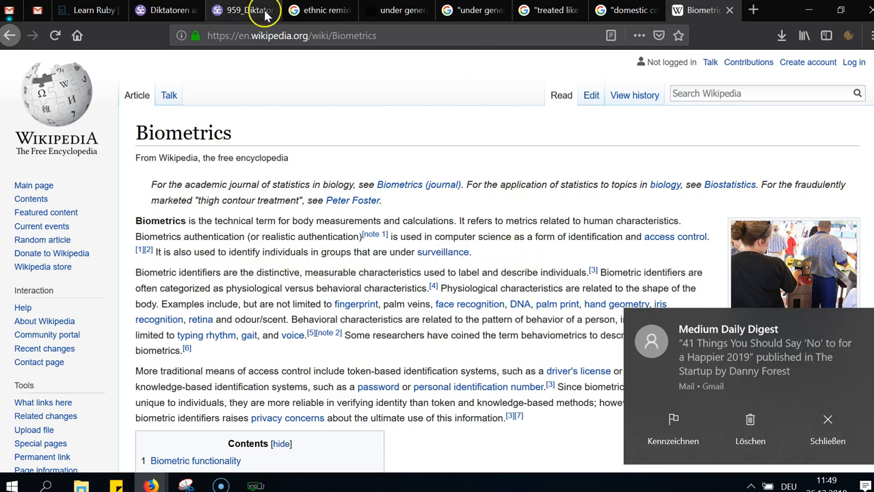
Back in Smartcat, extend segment 105 to read "biometrics and data collection" and insert a closing en dash
click(243, 9)
text(s)
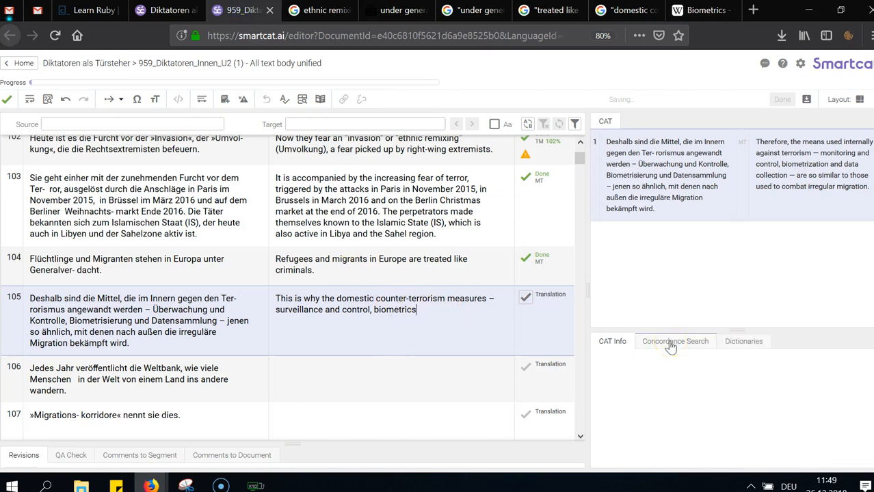
text( and data collection)
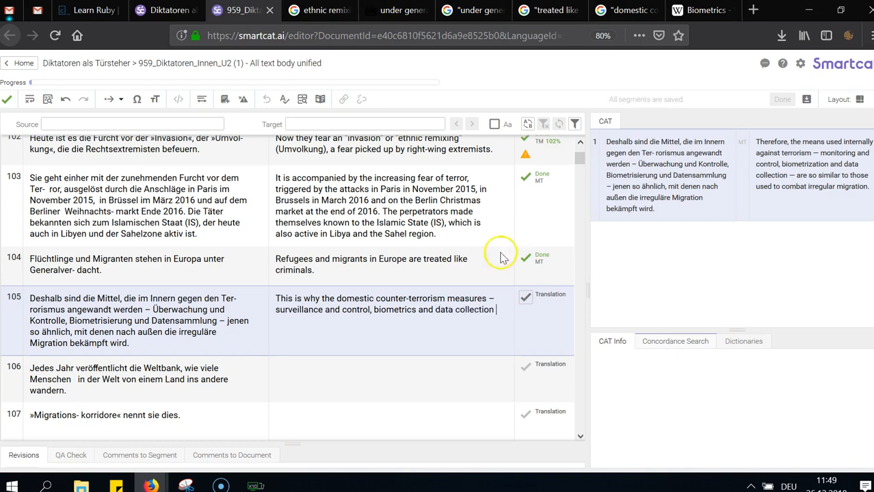
click(139, 101)
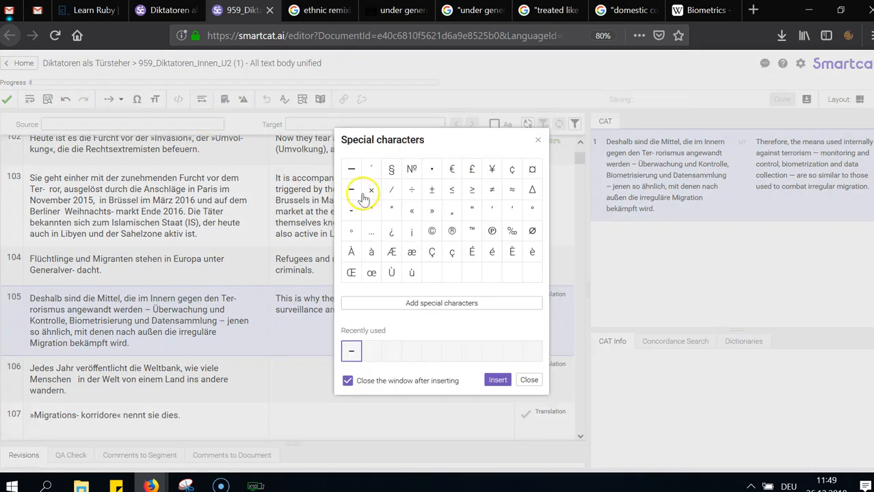
double_click(359, 186)
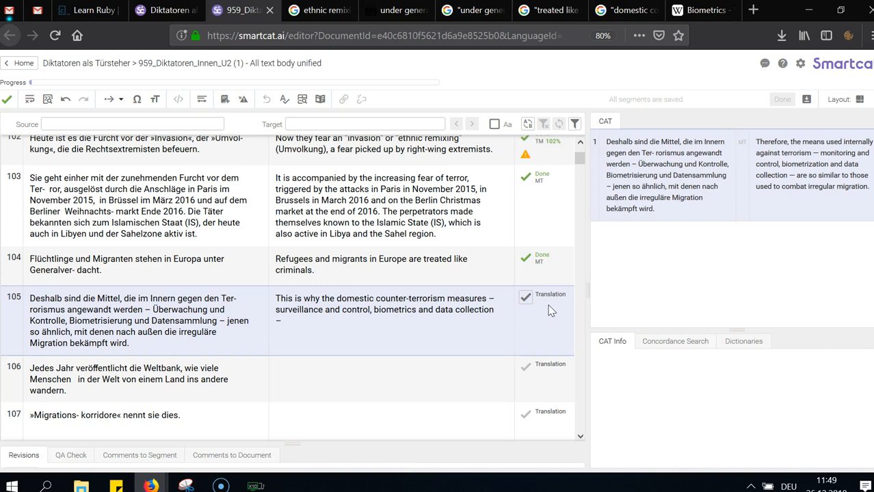
Complete the translation of segment 105 with "are so similar to those used against irregular migration from abroad."
text(re so similar )
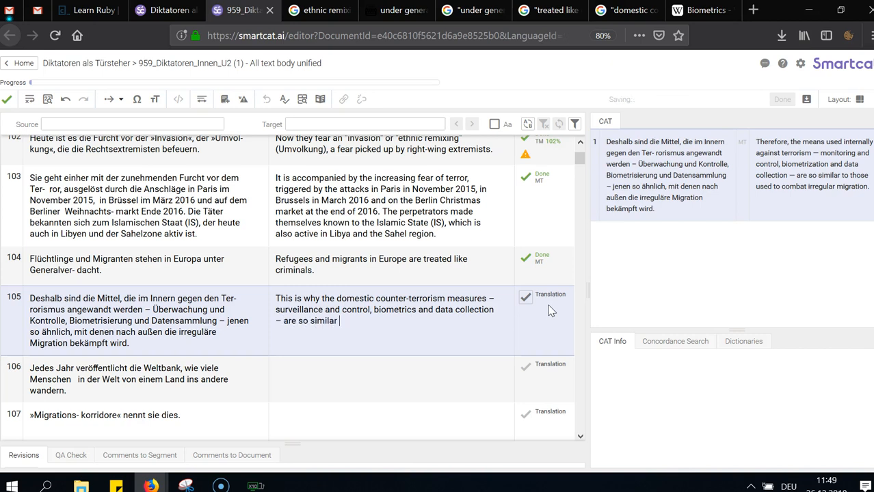
text(to those used against irregular mig)
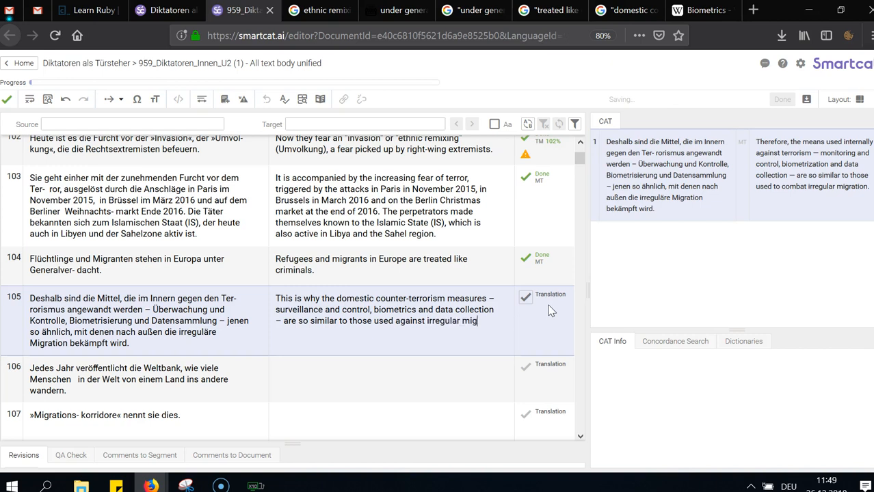
text(ration from)
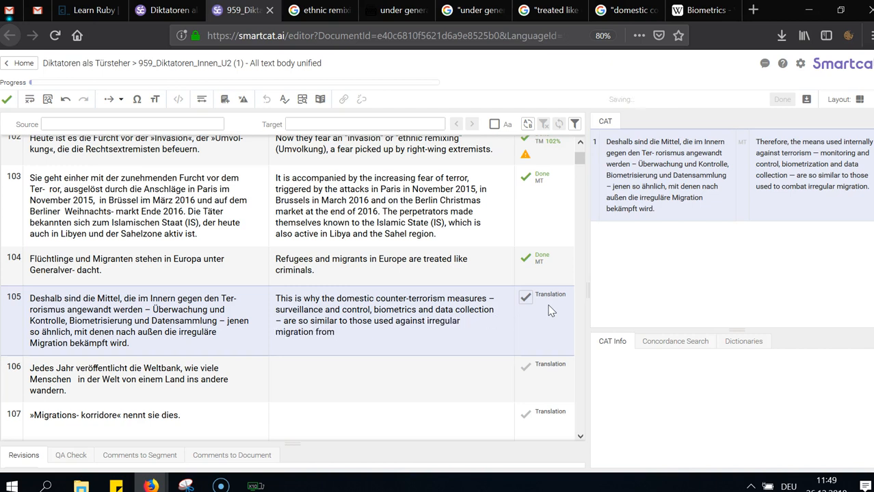
text( abroad.)
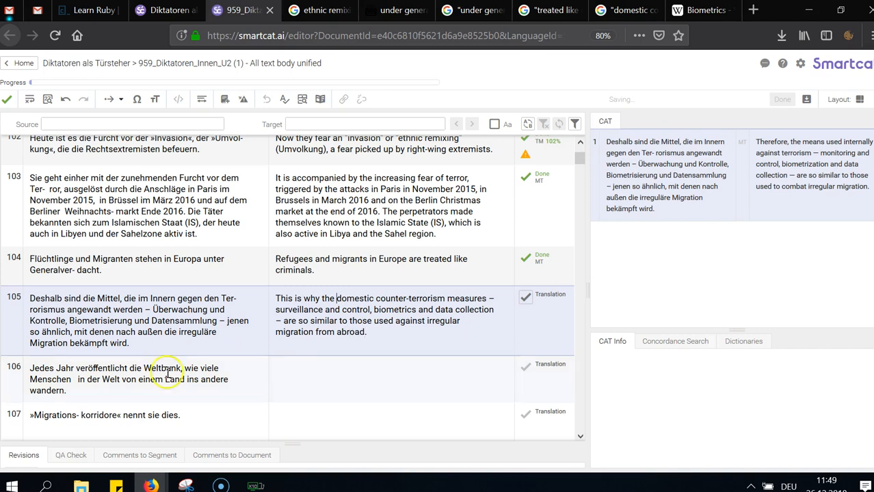
Compare "nach außen" with "Innern" in the source of segment 105, replace "abroad" with "outside" in the translation and reread the wording
drag(118, 333, 149, 332)
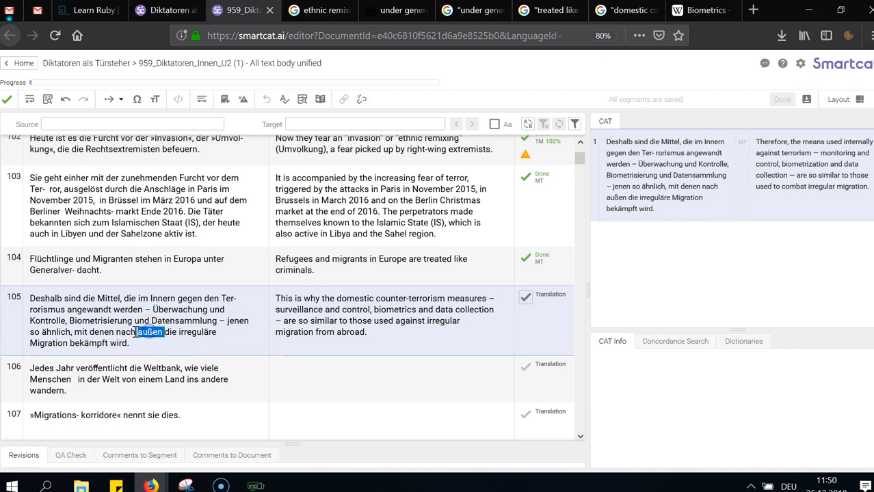
double_click(156, 301)
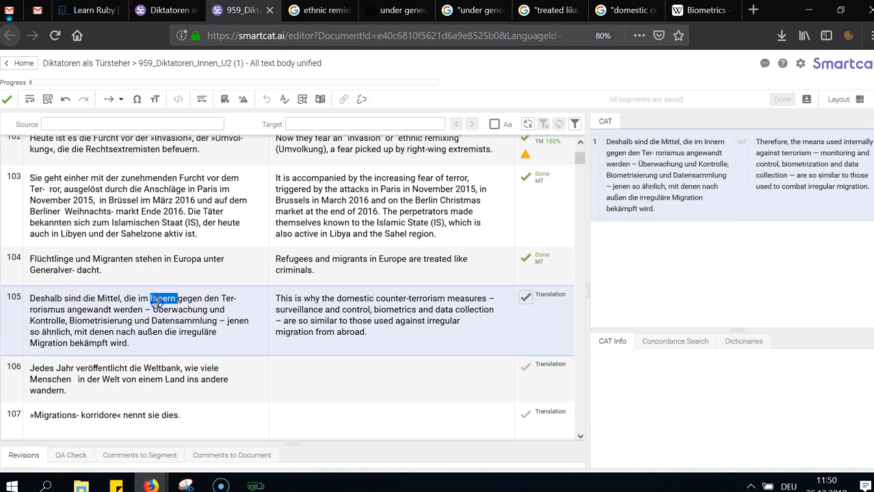
drag(116, 334, 165, 333)
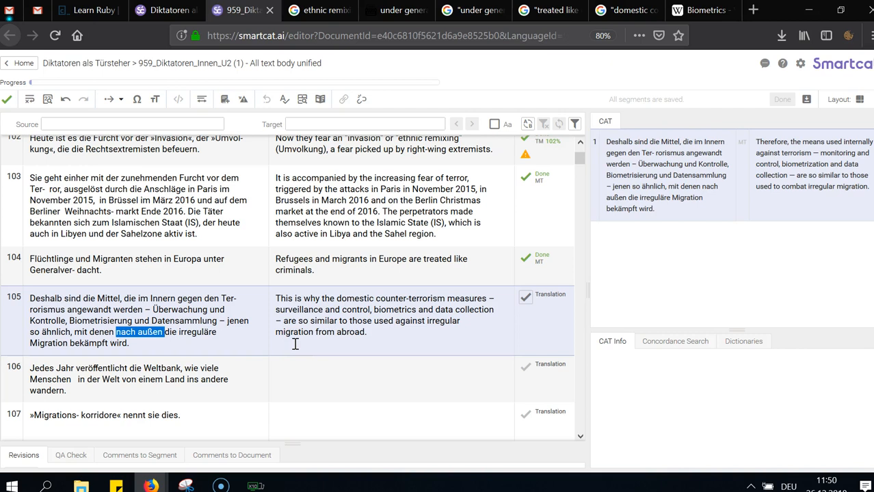
click(409, 329)
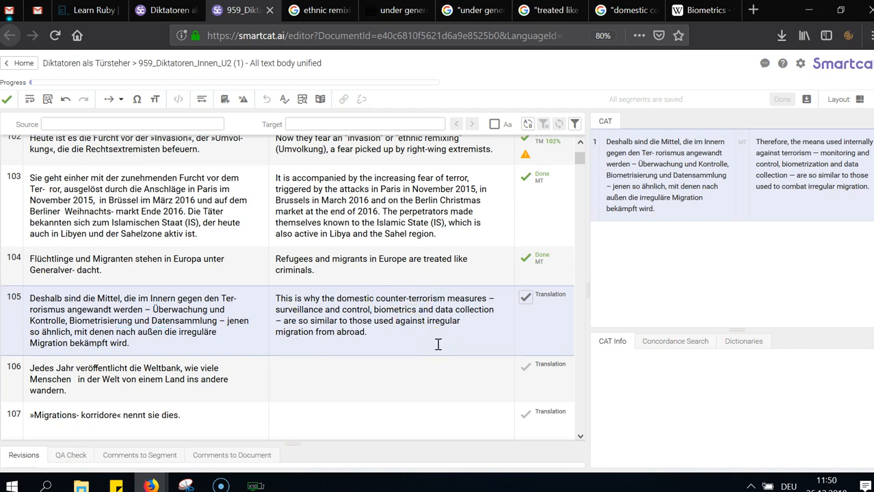
key(ctrl+shift+Left)
key(BackSpace)
text(outside)
key(ctrl+shift+Right)
key(ctrl+shift+Right)
key(ctrl+shift+Right)
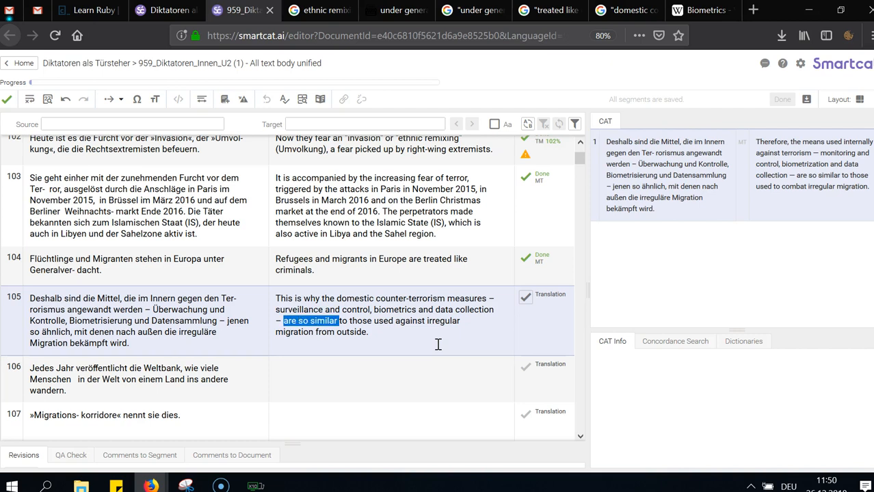
key(Right)
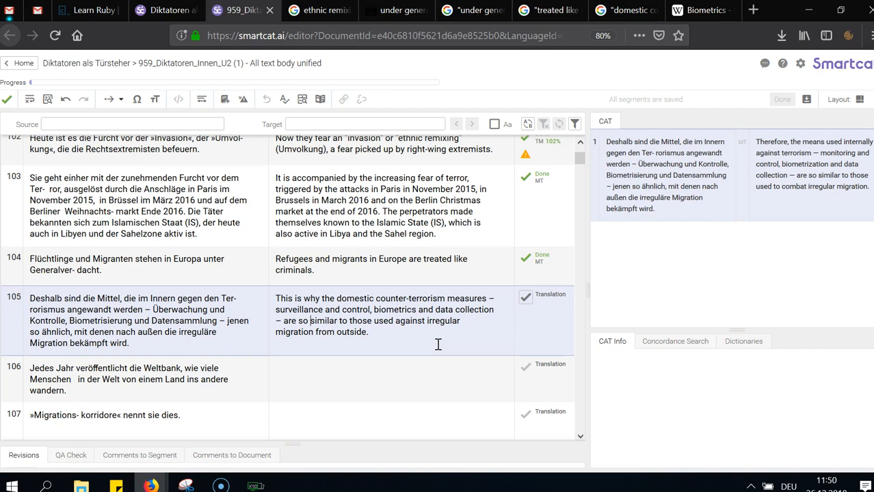
Confirm segment 105 and check its wording, including "against", against the German source and the machine translation suggestion
key(ctrl+Return)
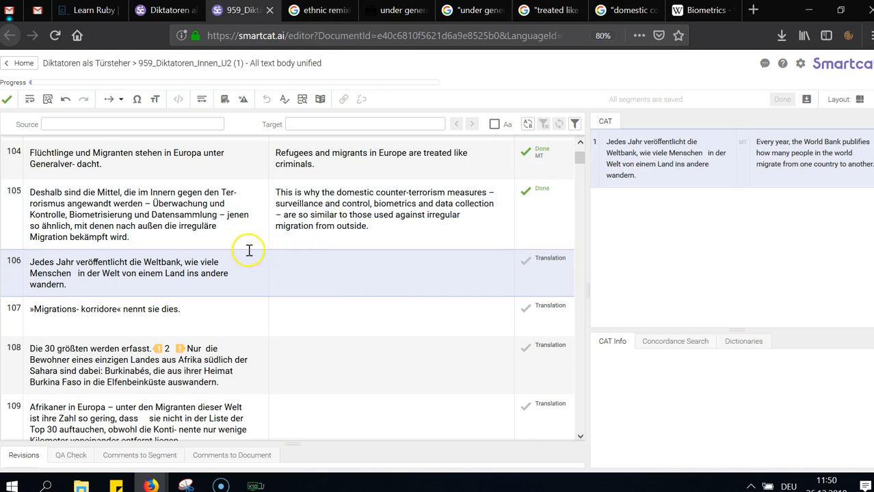
triple_click(214, 225)
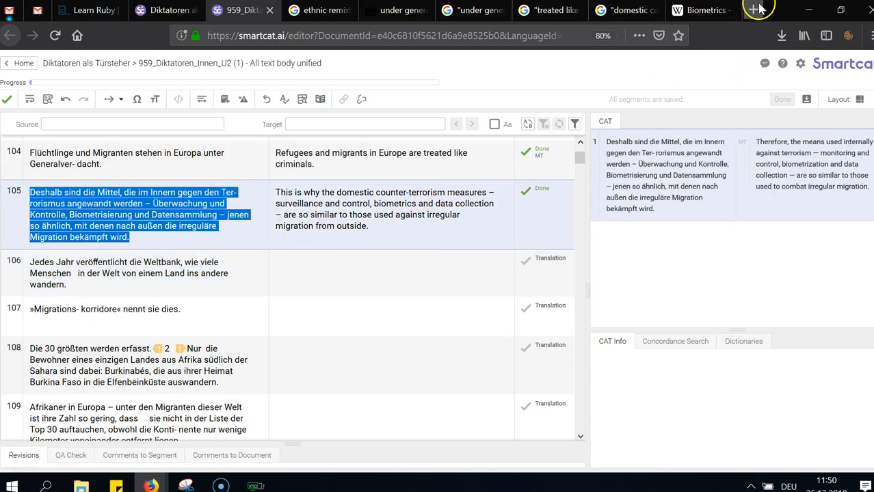
click(477, 186)
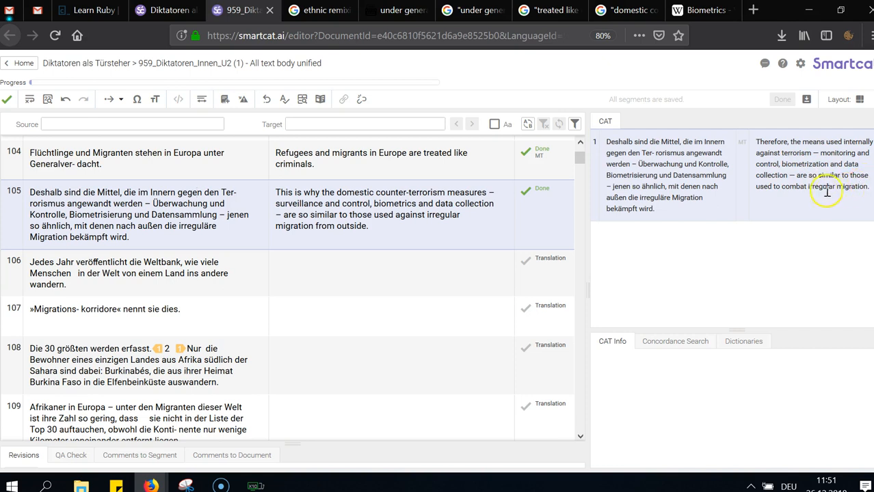
click(865, 191)
click(416, 217)
double_click(416, 217)
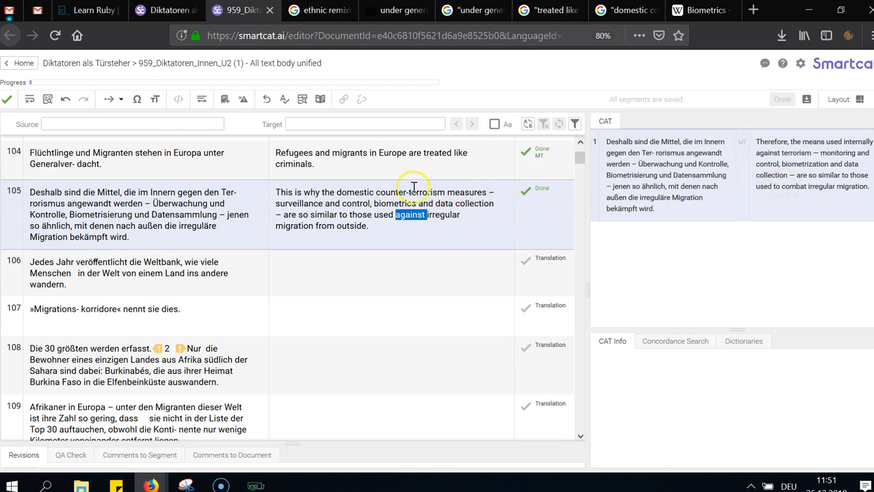
Compare "This is why" and "domestic" in segment 105 with "Therefore" and "means used internally against terrorism" in the machine translation suggestion
click(317, 195)
mouse_move(317, 195)
mouse_down()
mouse_move(273, 193)
mouse_move(321, 196)
mouse_up()
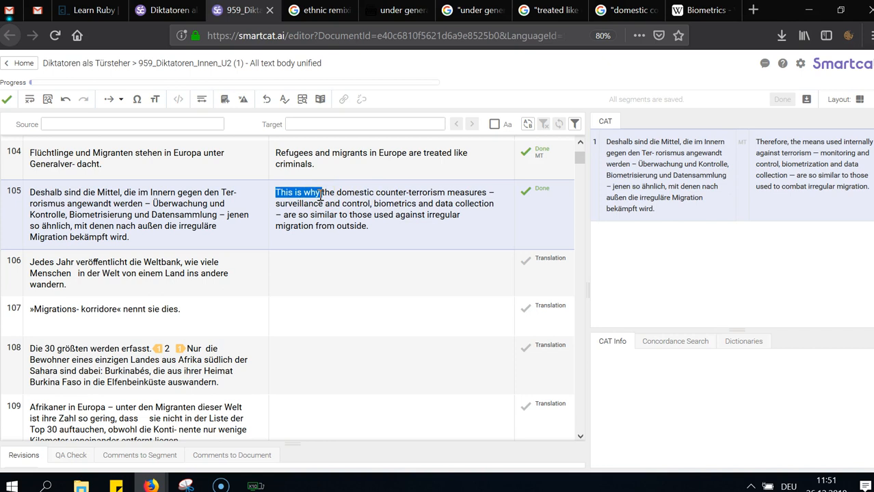
drag(792, 141, 757, 143)
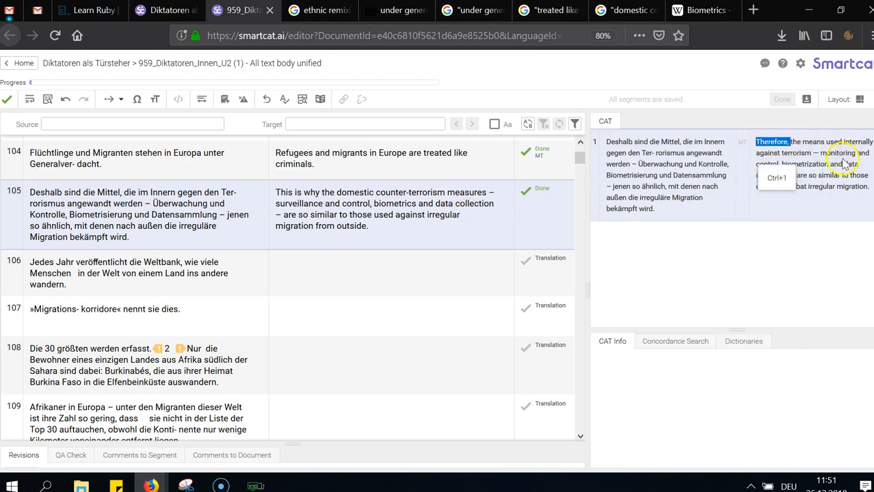
click(839, 203)
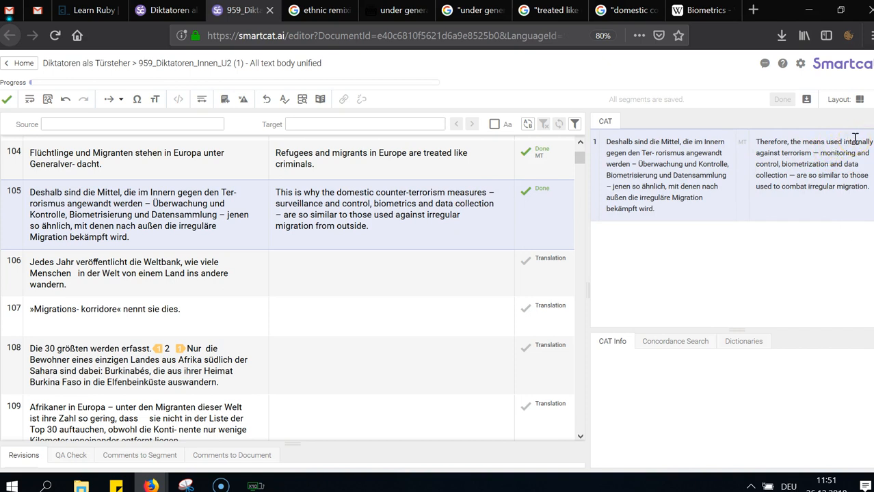
click(449, 219)
double_click(368, 193)
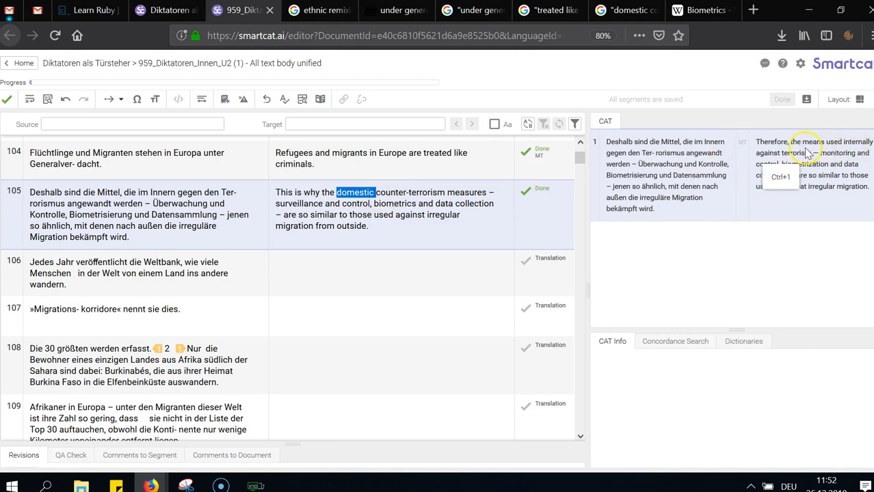
drag(809, 142, 810, 151)
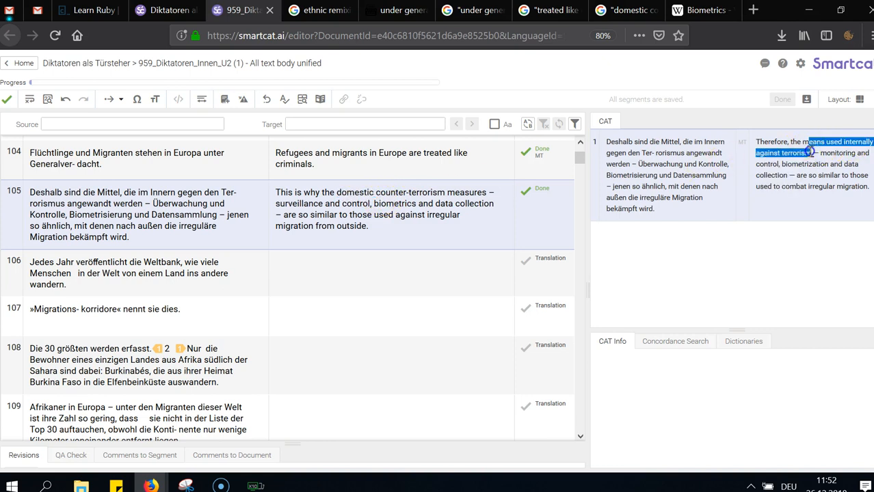
drag(810, 152, 804, 143)
click(809, 143)
drag(436, 193, 399, 203)
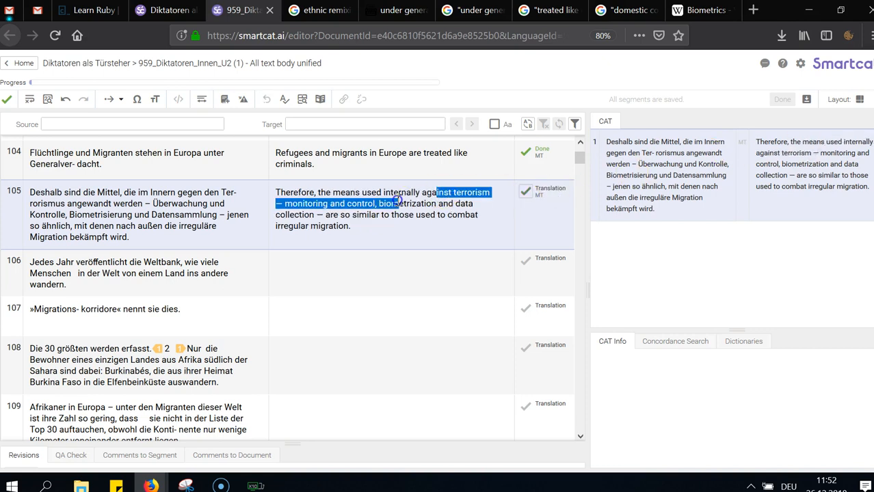
key(ctrl+a)
text(This is why the domestic counter-terrorism measures – surveillance and control, biometrics and data collection – are so similar to those used against irregular migration from outside.)
key(ctrl+Return)
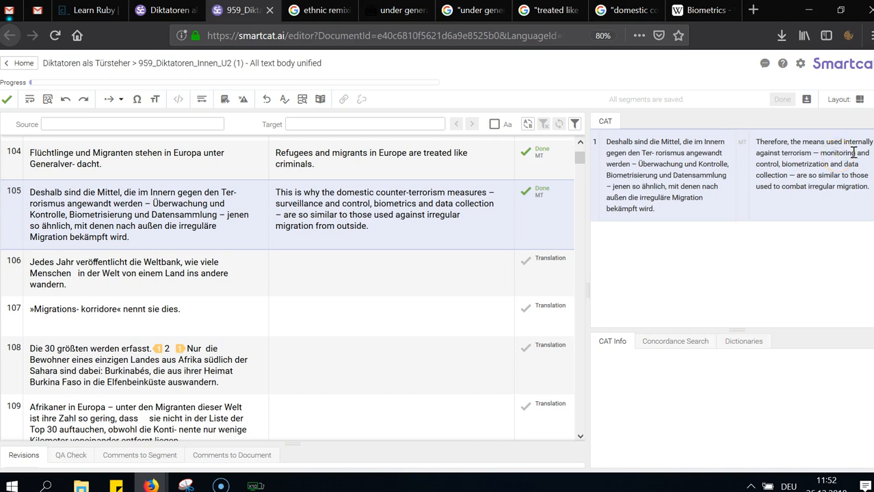
Replace "against" with "to fight" in the translation of segment 105, compare it with the suggested "combat", and confirm the segment
drag(822, 154, 859, 155)
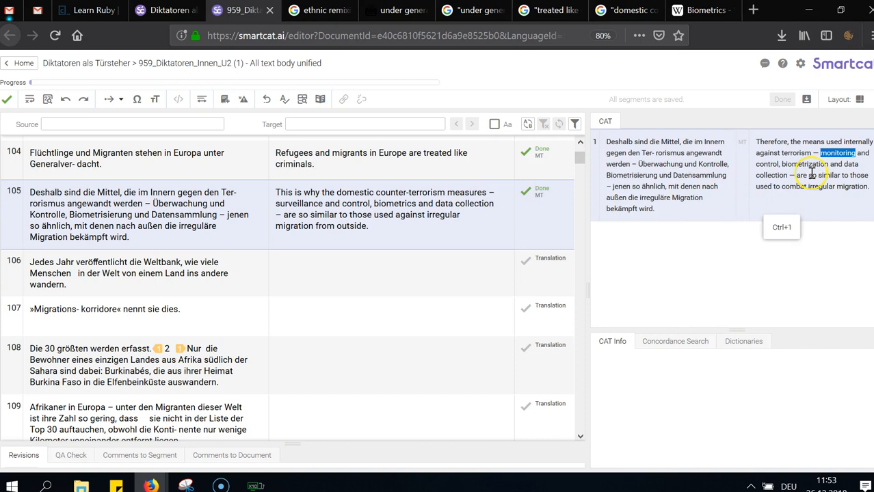
click(400, 226)
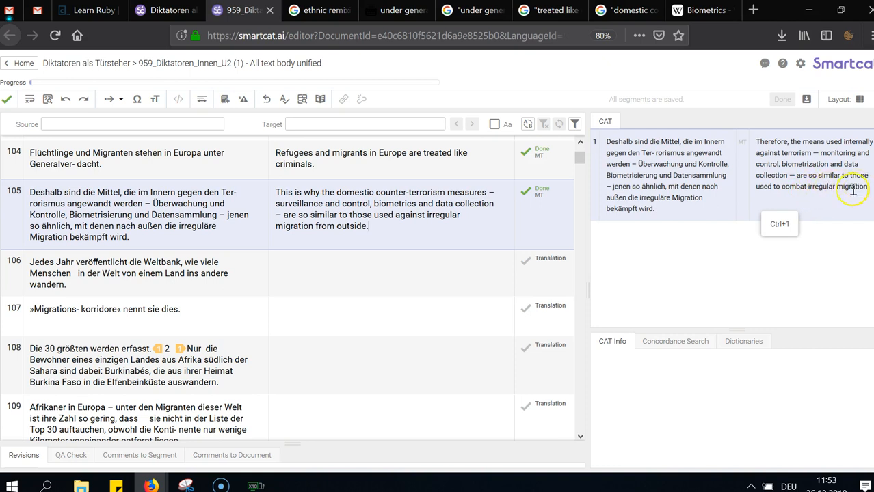
click(413, 217)
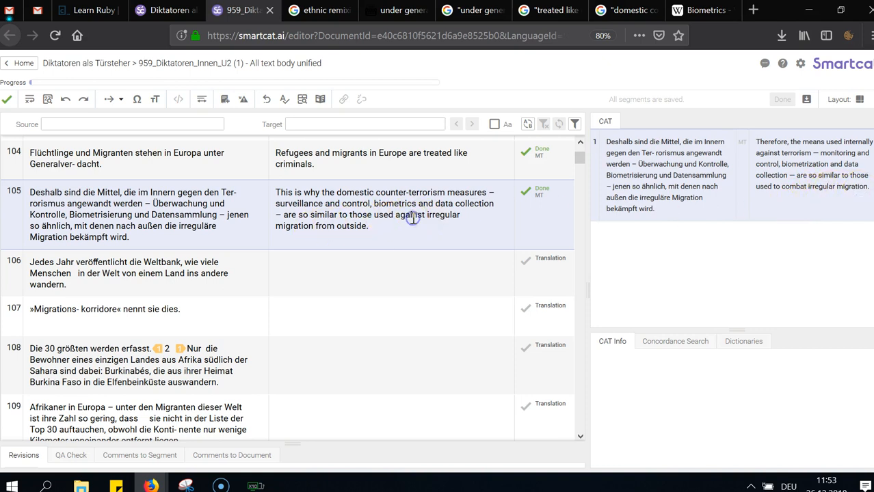
key(ctrl+shift+Right)
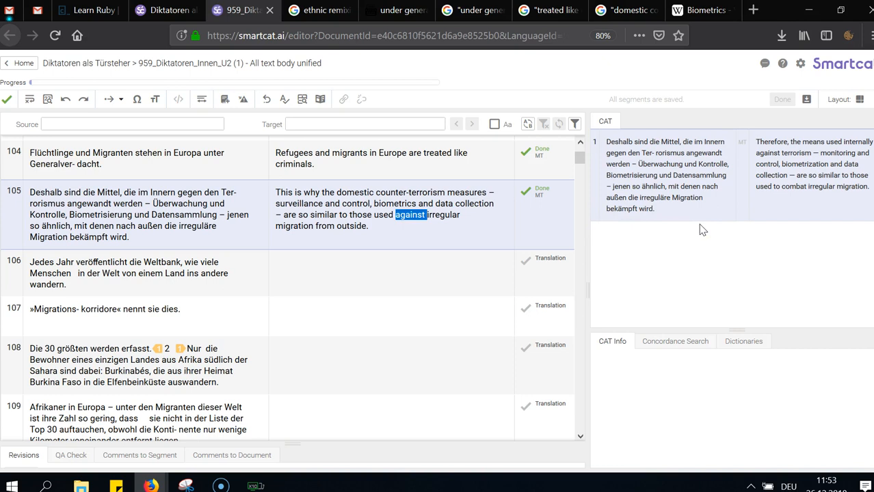
text(to fight)
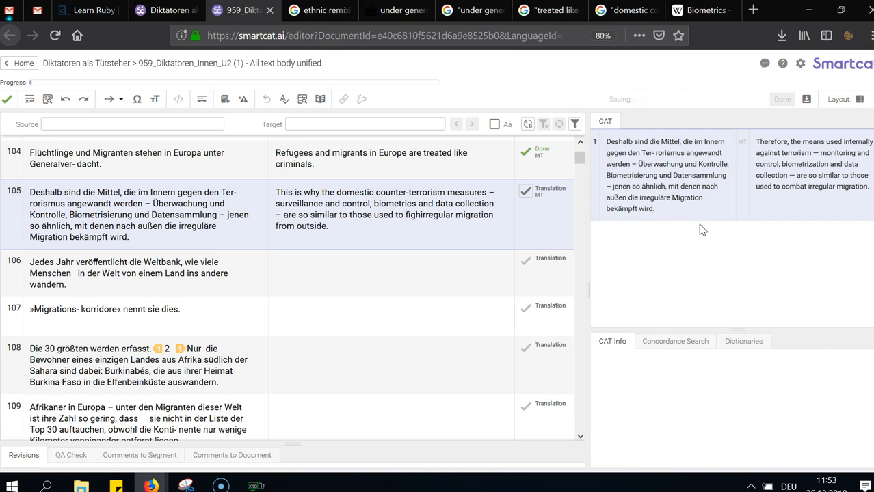
drag(809, 187, 782, 187)
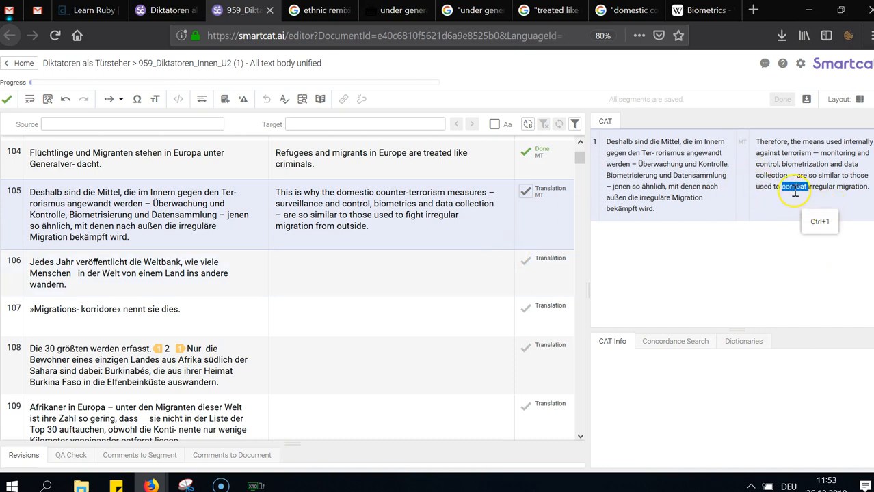
click(433, 223)
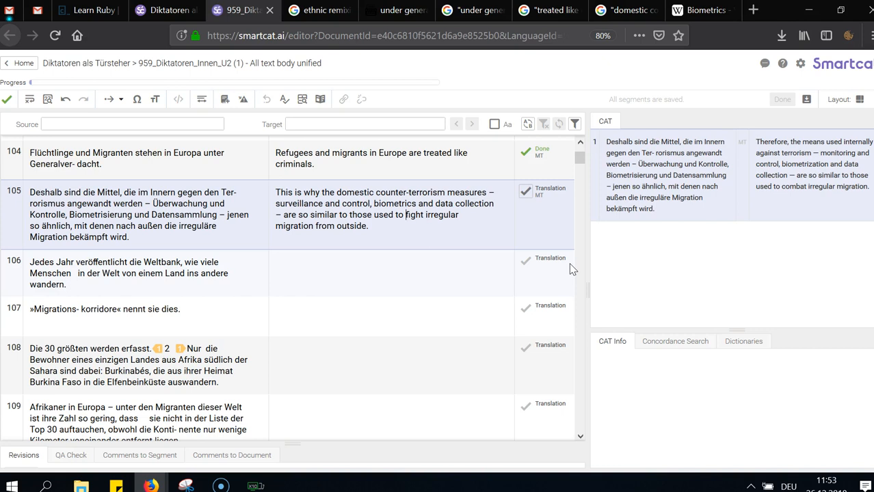
key(ctrl+Return)
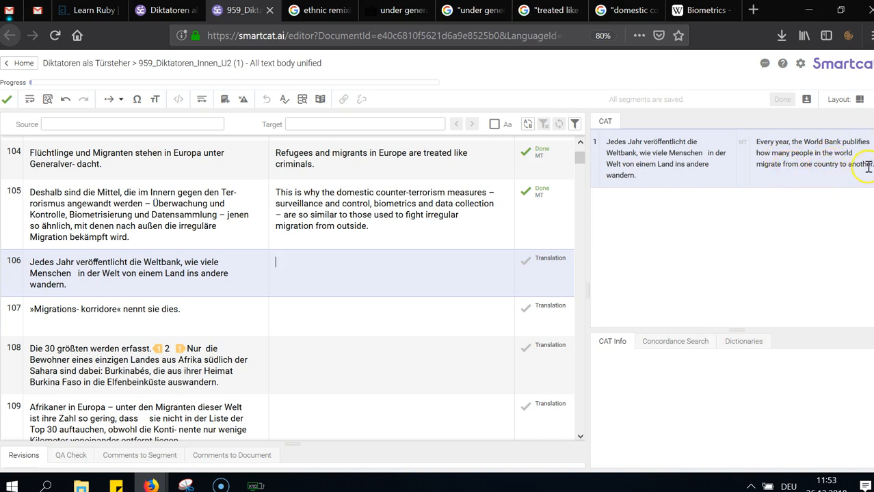
Insert the machine translation suggestion into segment 106 and correct its misspelled verb to "publishes"
click(771, 170)
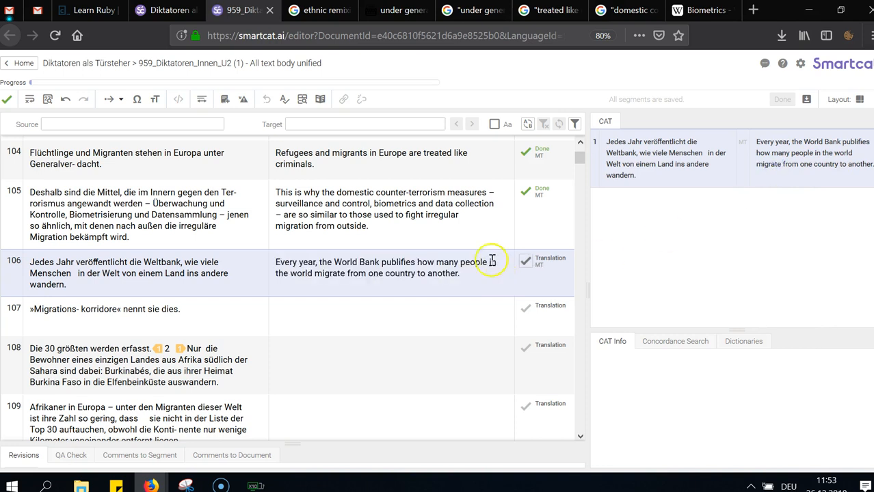
drag(428, 262, 434, 262)
double_click(414, 262)
text(publis)
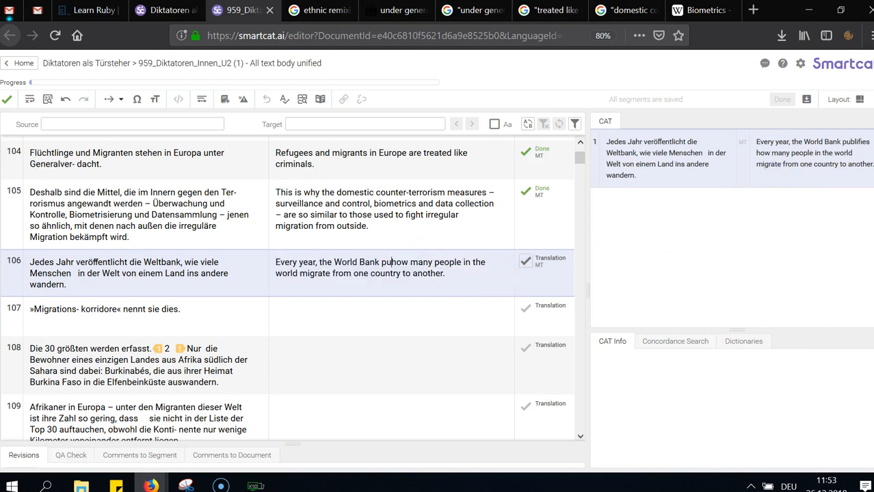
text(hes)
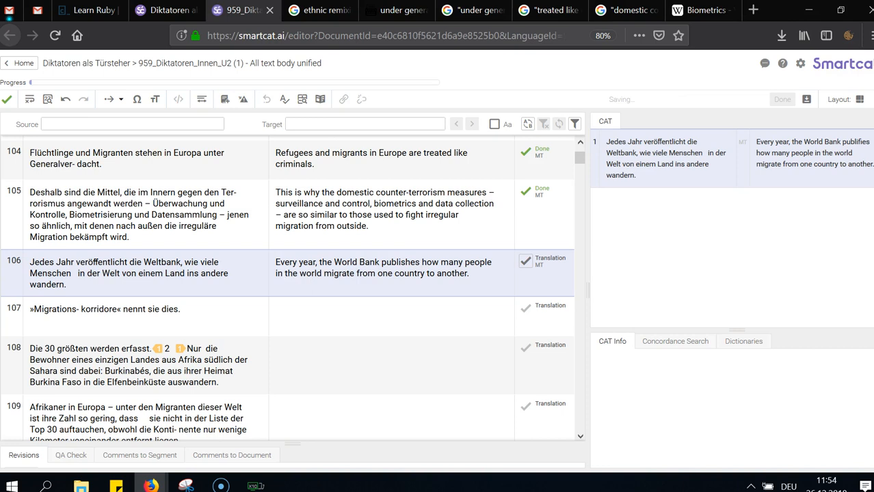
Replace "in the world" with "worldwide" in the translation of segment 106 and confirm the segment
key(ctrl+shift+Right)
key(ctrl+shift+Right)
key(ctrl+shift+Right)
text(worldwide)
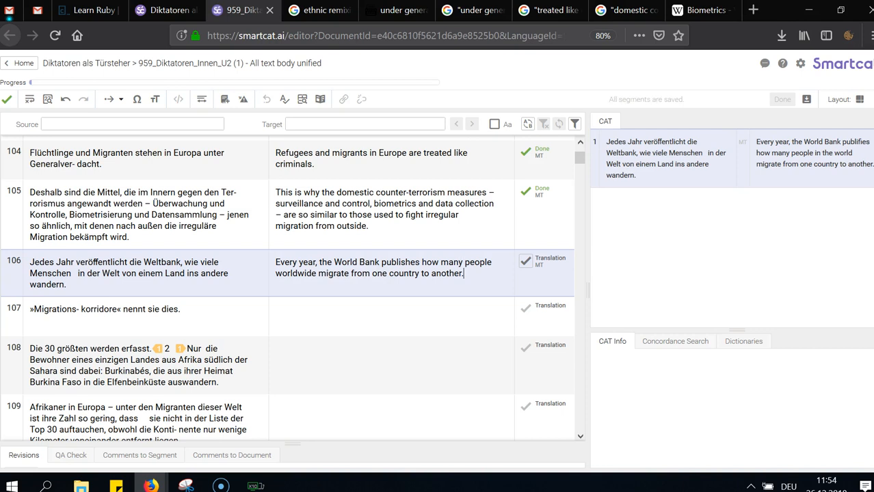
key(ctrl+Return)
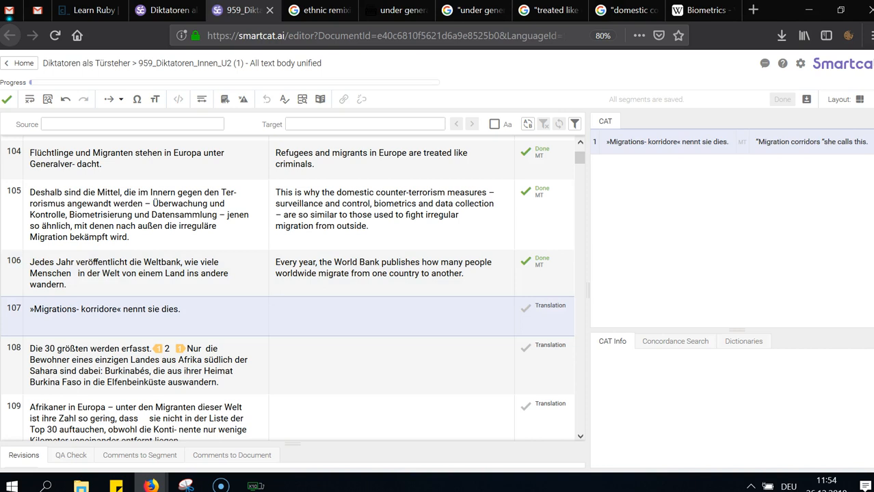
Read the source of segment 107 and close the Google search tabs for "treated like" and "domestic co…"
scroll(437, 306, down, 1)
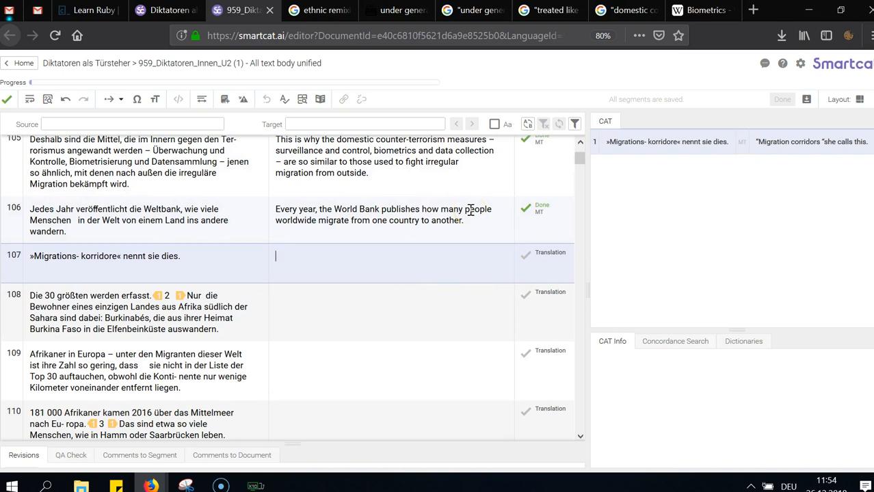
click(57, 258)
middle_click(548, 12)
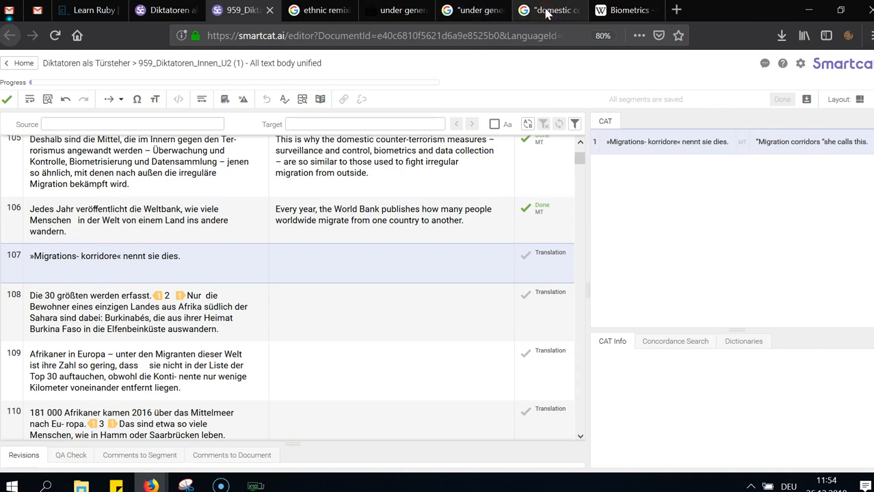
click(547, 12)
middle_click(548, 13)
Reuse the Wikipedia Biometrics tab to search Google for "world bank migration corridors"
click(547, 31)
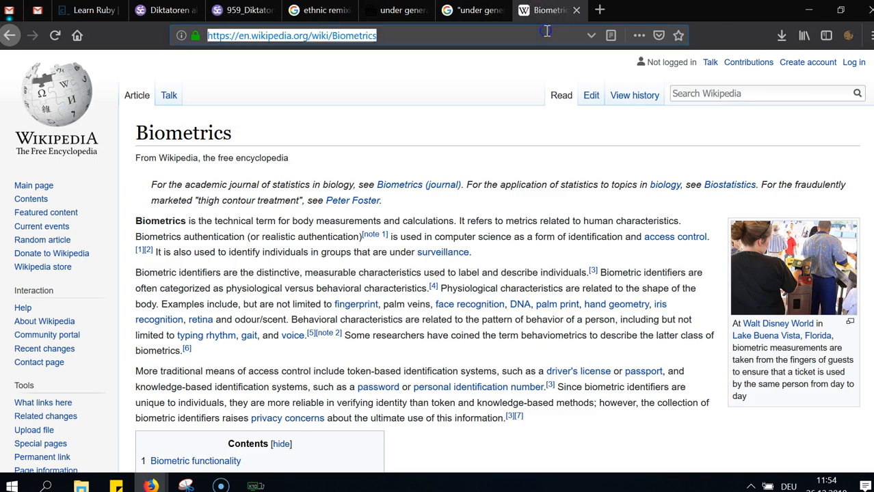
text(world )
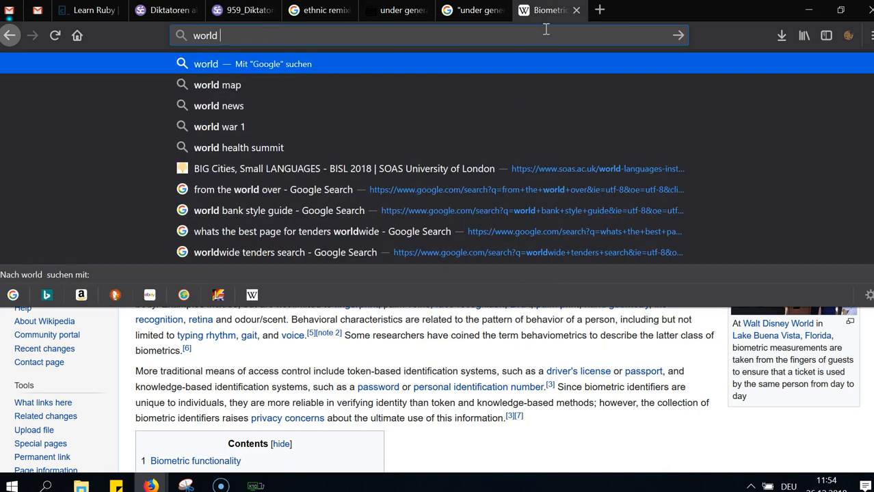
text(bank migration )
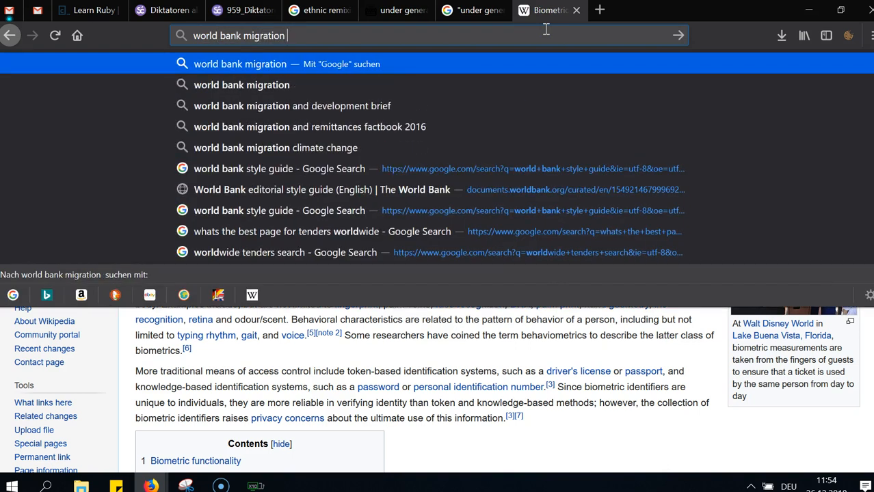
text(corridors)
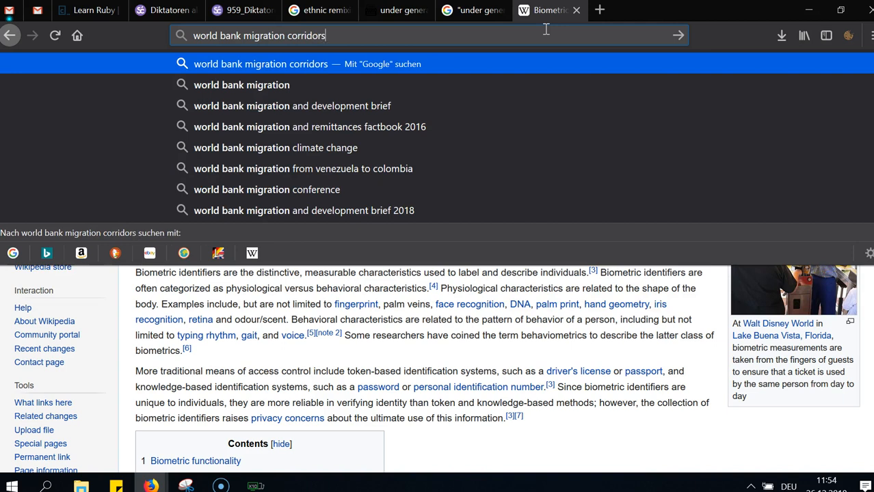
key(Return)
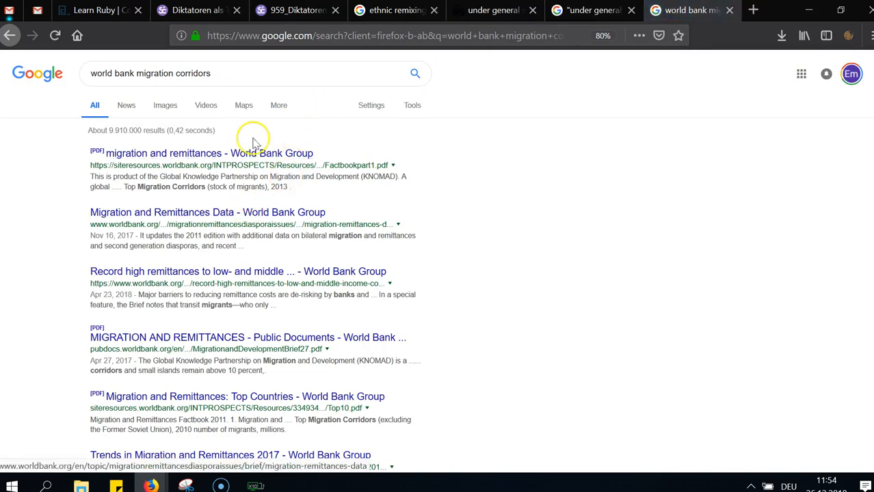
Check the results for the term "Migration Corridors" and open the World Bank PDF "Migration and Remittances: Top Countries" in a new tab
drag(241, 73, 152, 74)
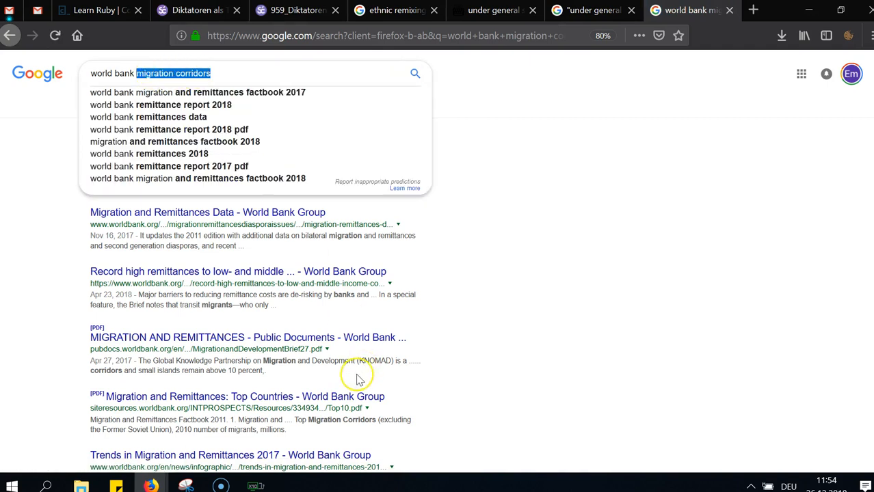
drag(321, 422, 354, 429)
scroll(354, 430, down, 5)
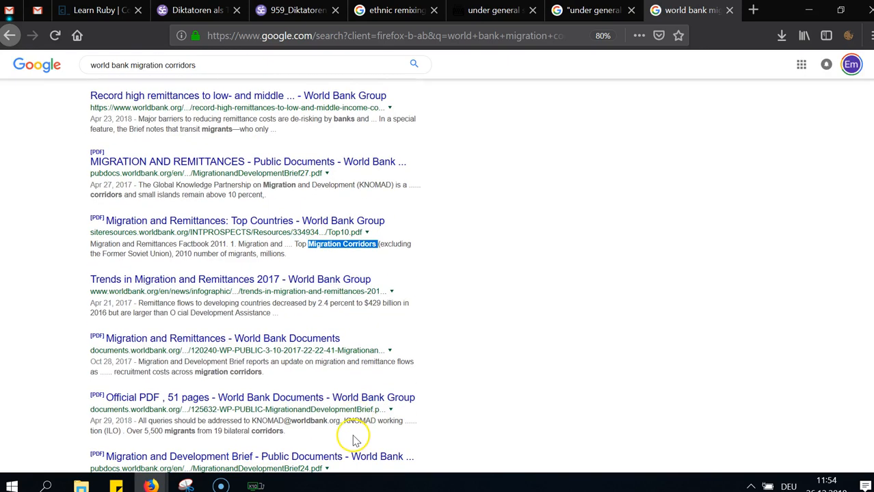
middle_click(293, 230)
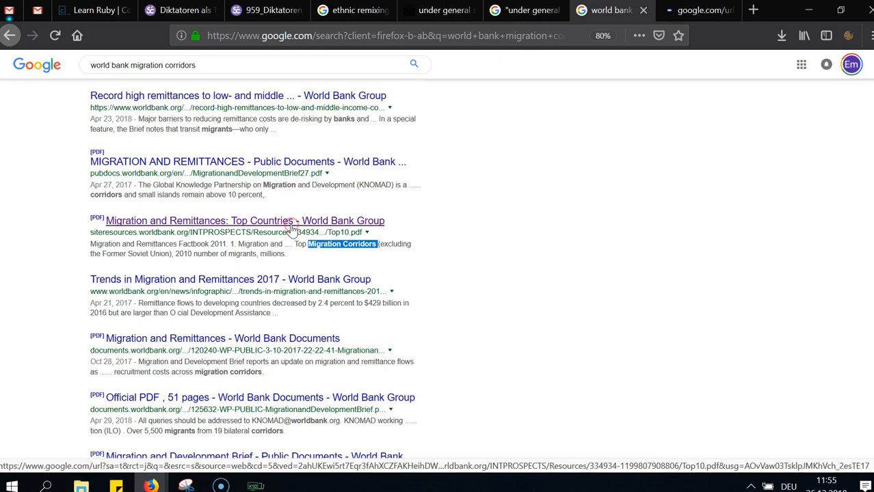
click(702, 18)
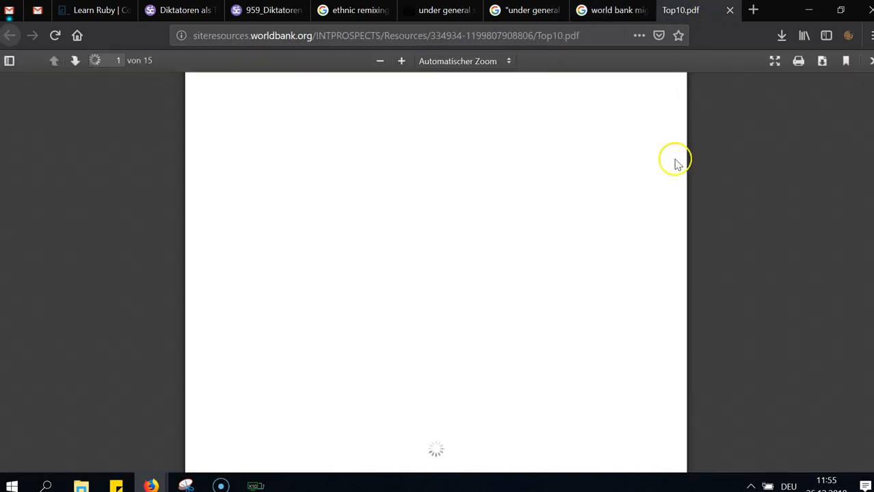
Look up the term "corridor" in the World Bank PDF
scroll(460, 127, down, 12)
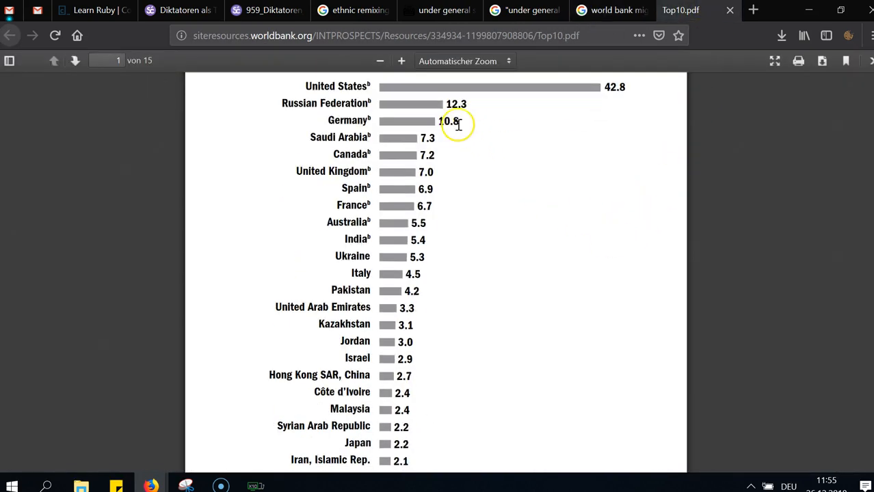
key(ctrl+f)
text(c)
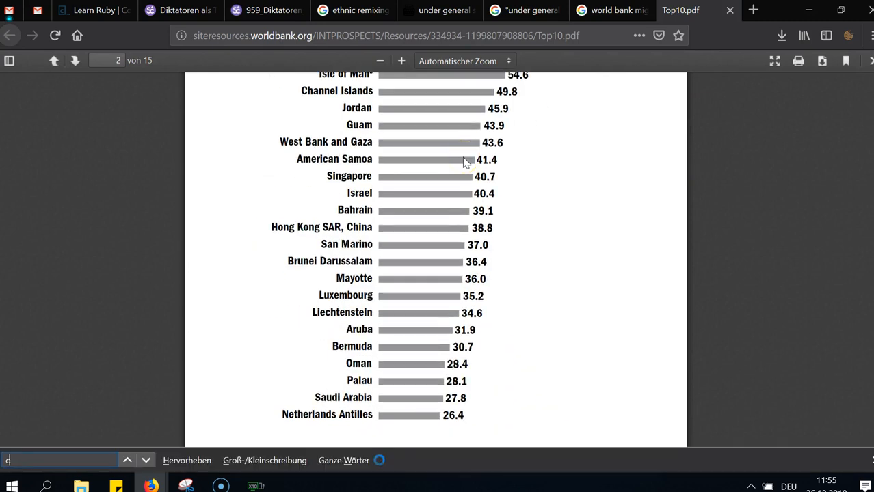
text(orridor)
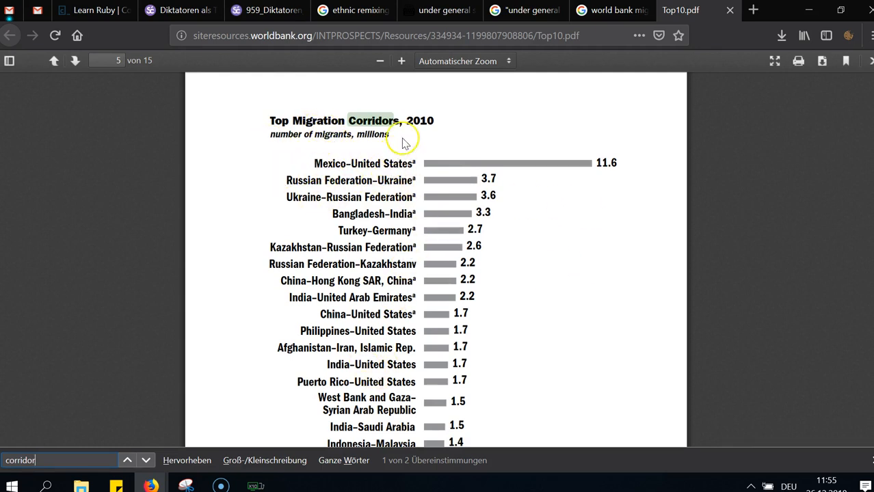
Switch back to the Smartcat document and begin the translation of segment 107 with "They classify the routes"
click(259, 13)
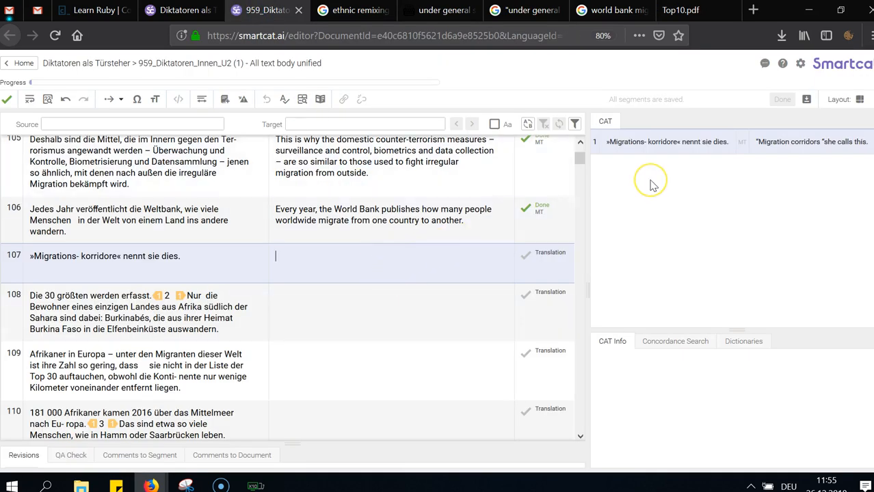
text(They call)
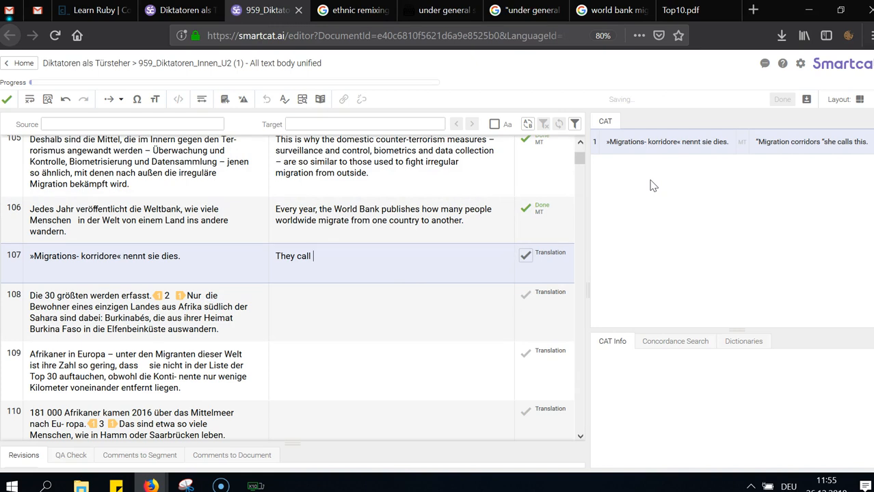
text( thi s)
key(ctrl+shift+Left)
key(Left)
key(ctrl+BackSpace)
key(ctrl+shift+Right)
text(classify the routes)
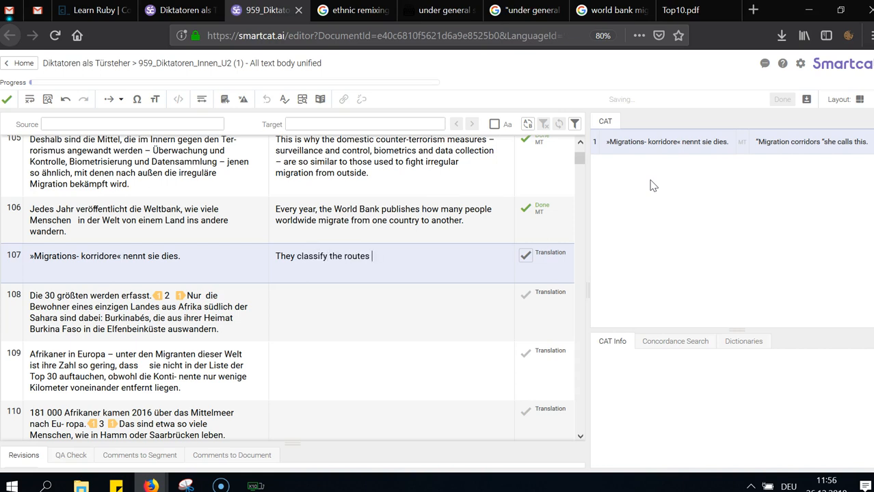
Complete the sentence in segment 107 with "as "migration corridors."" and confirm the segment
key(ctrl+shift+Left)
key(ctrl+shift+Left)
key(ctrl+shift+Left)
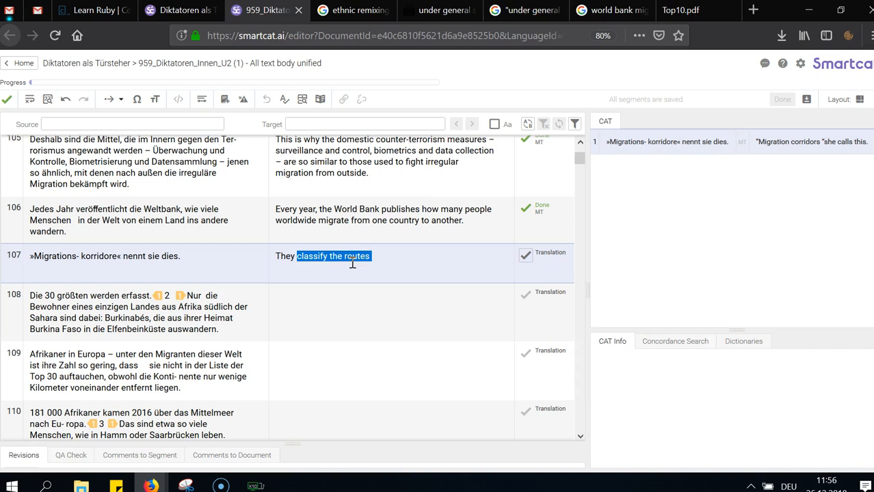
key(Right)
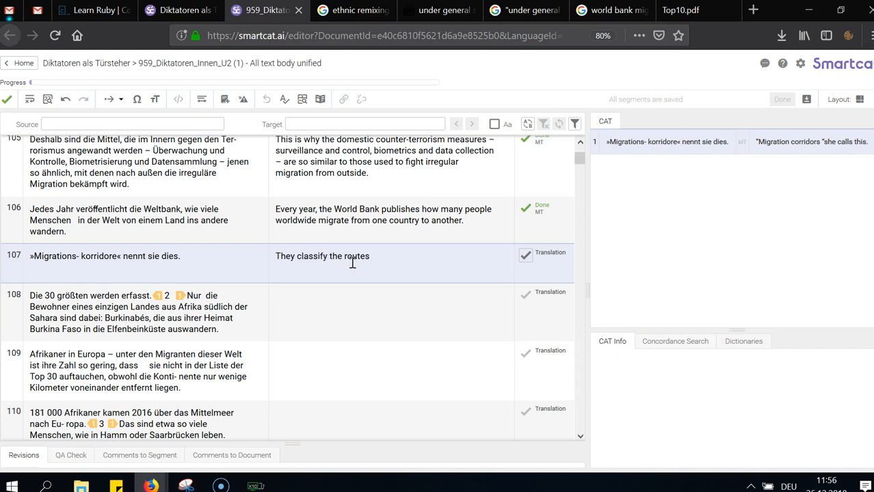
text(as "migration )
text(corridors)
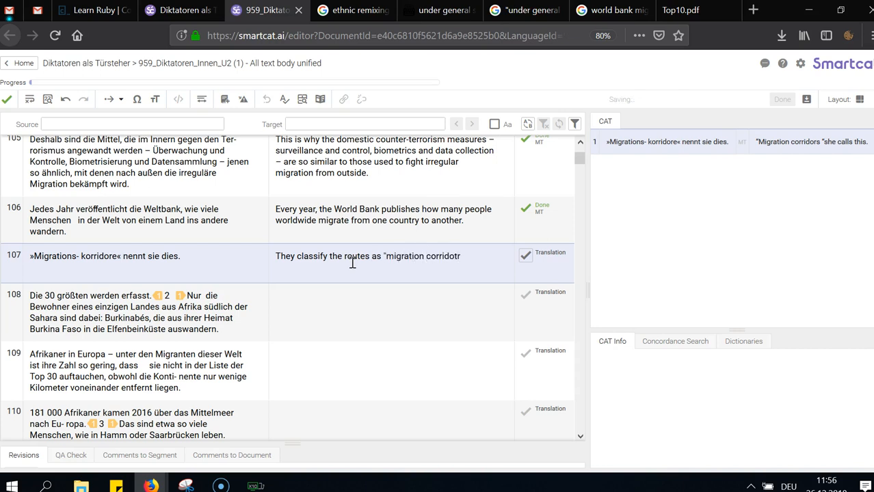
text(.)
key(ctrl+Return)
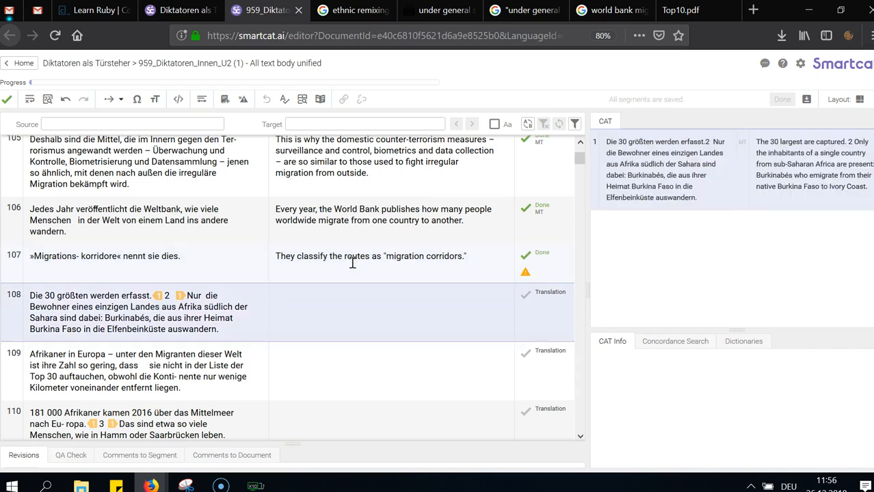
Clear the text started in segment 108 and merge segments 107 and 108 into one
text(They)
key(ctrl+BackSpace)
shift+click(352, 263)
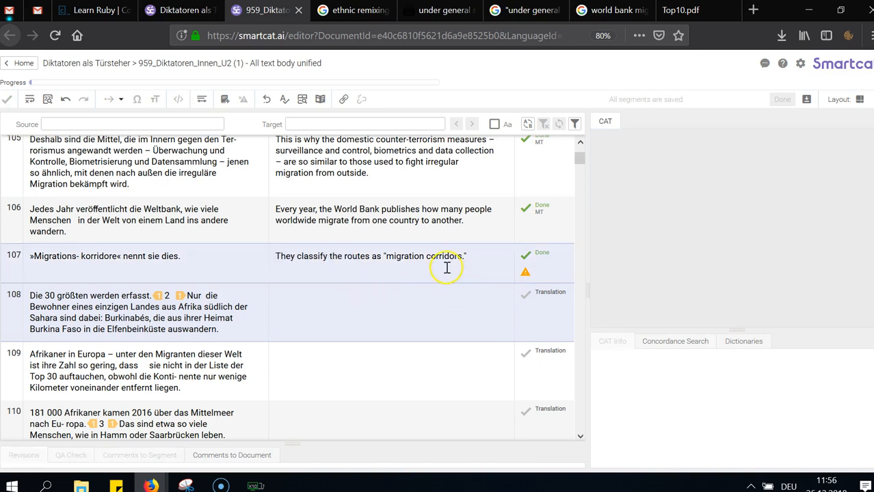
click(427, 261)
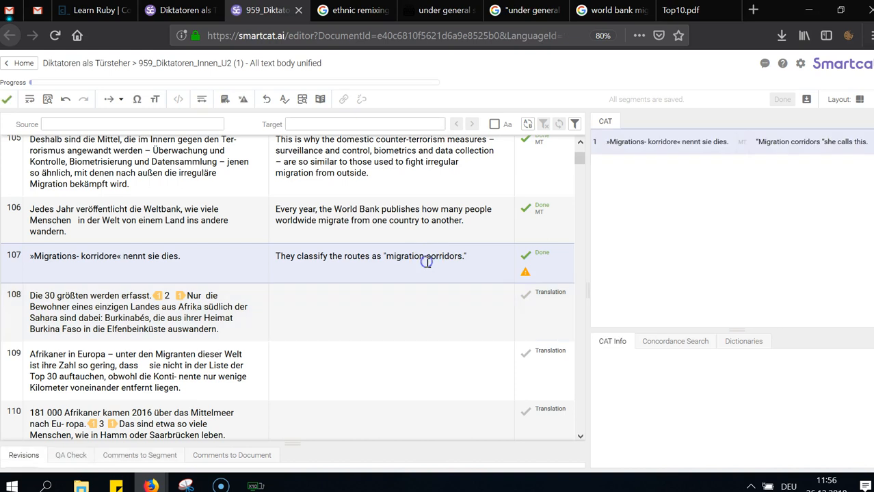
shift+click(420, 302)
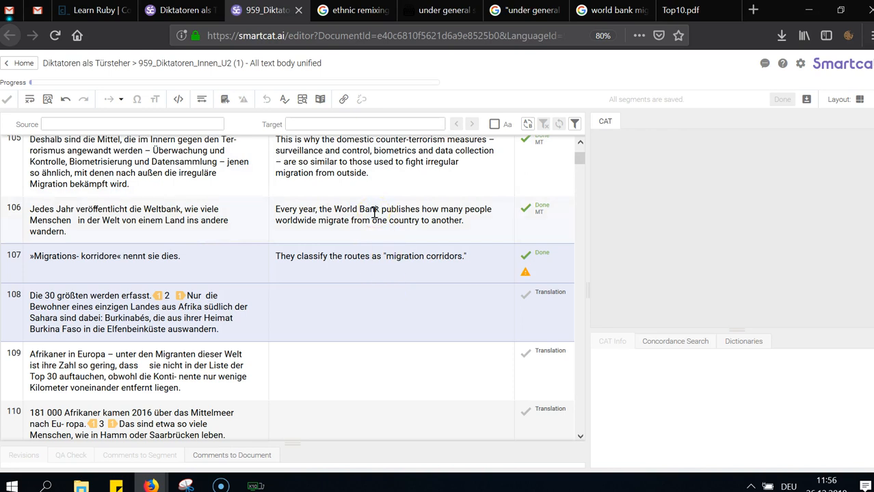
click(346, 101)
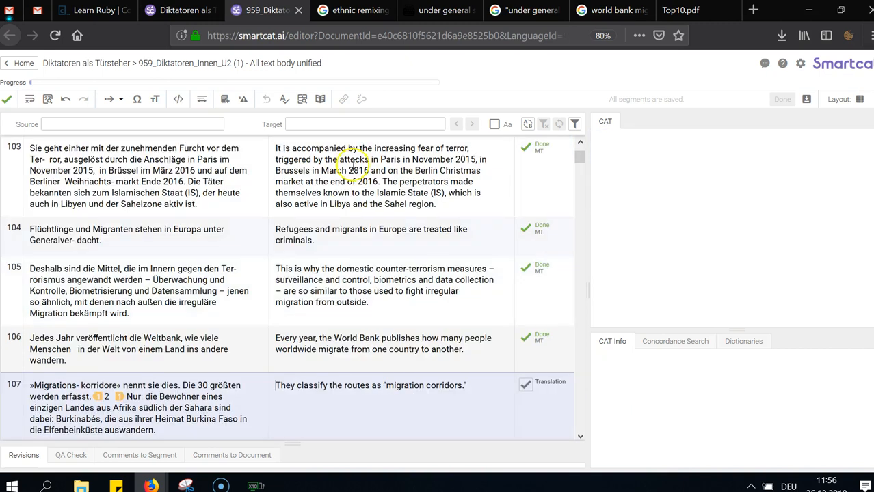
Extend the first sentence of merged segment 107 with "and record the 30 major ones." and the footnote number 2 enclosed in tags
scroll(353, 297, down, 3)
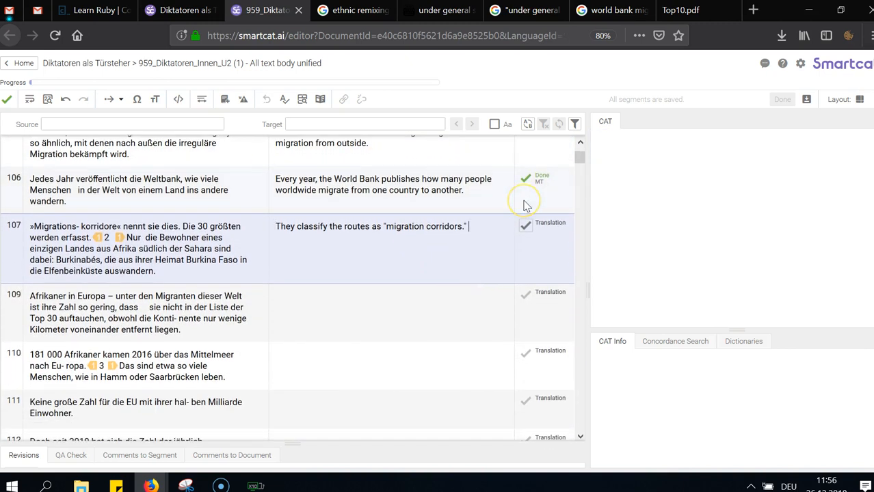
key(BackSpace)
key(ctrl+Left)
key(ctrl+Left)
key(ctrl+shift+Left)
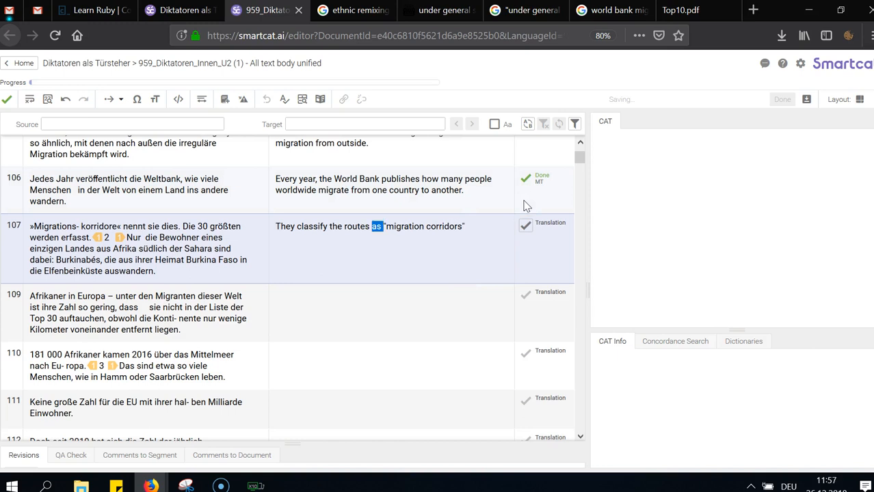
key(End)
text(and record the)
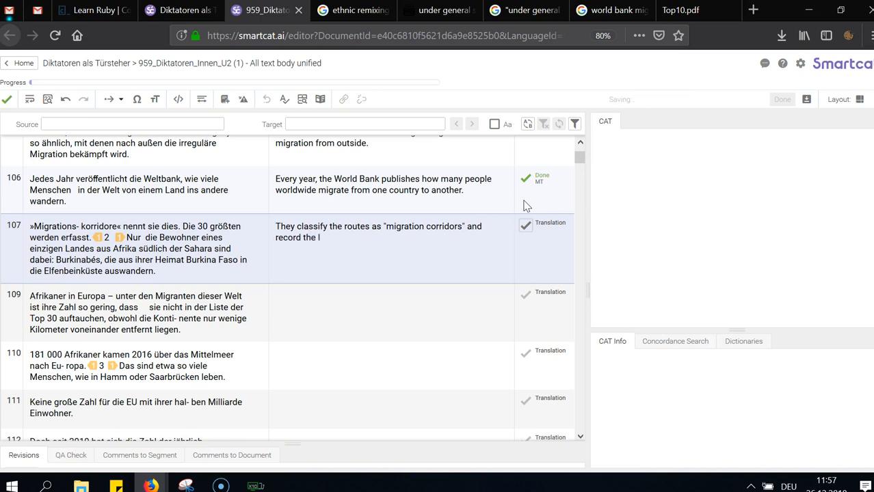
text( 30 major ones.2)
key(shift+Left)
key(F8)
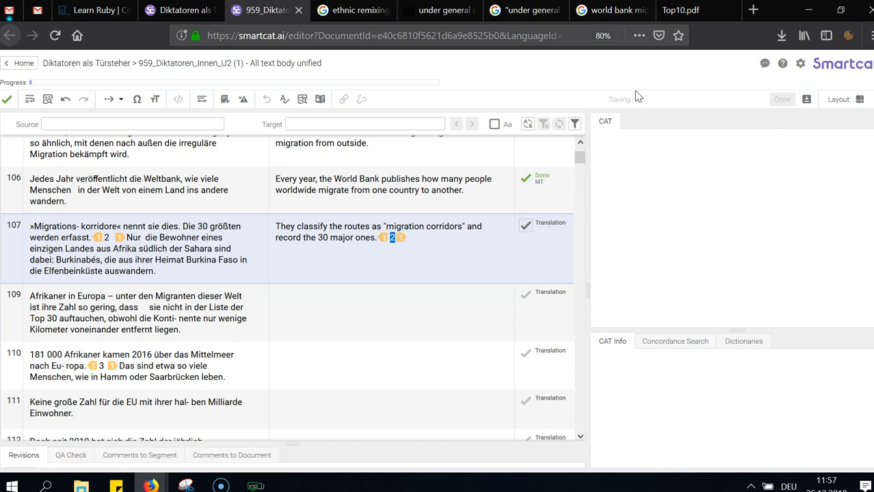
Compare the German source of segment 107, including "Die 30 größten werden erfasst" and "Bewohner", with the English draft
click(333, 181)
click(328, 268)
click(147, 183)
click(189, 226)
drag(182, 228, 90, 238)
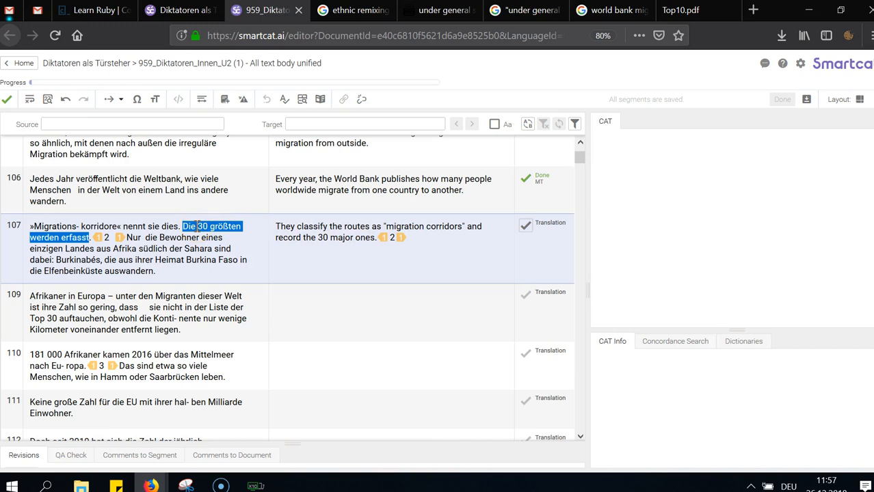
click(360, 237)
click(451, 242)
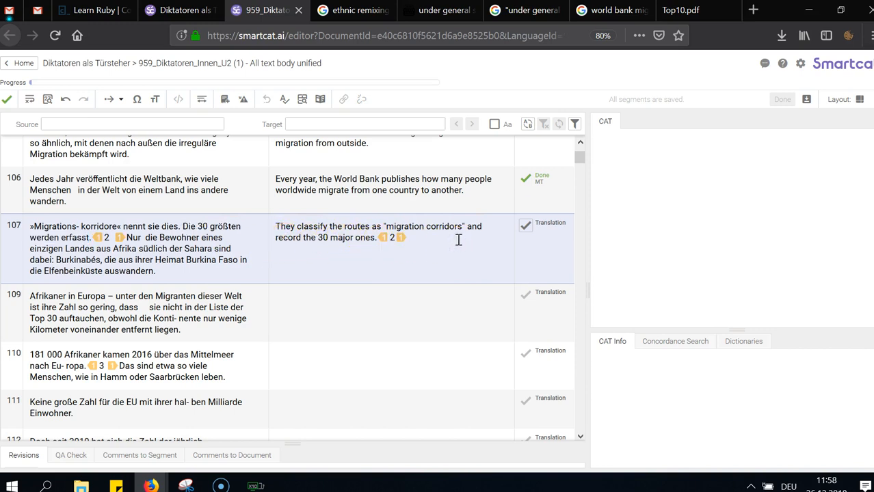
click(458, 231)
click(98, 254)
double_click(164, 238)
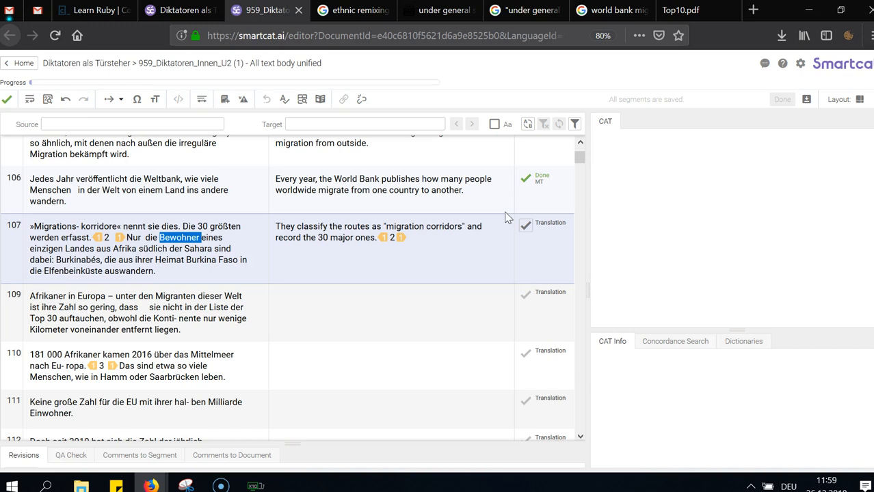
Start the second sentence of segment 107 with "There is only one sub-saharan country"
click(455, 255)
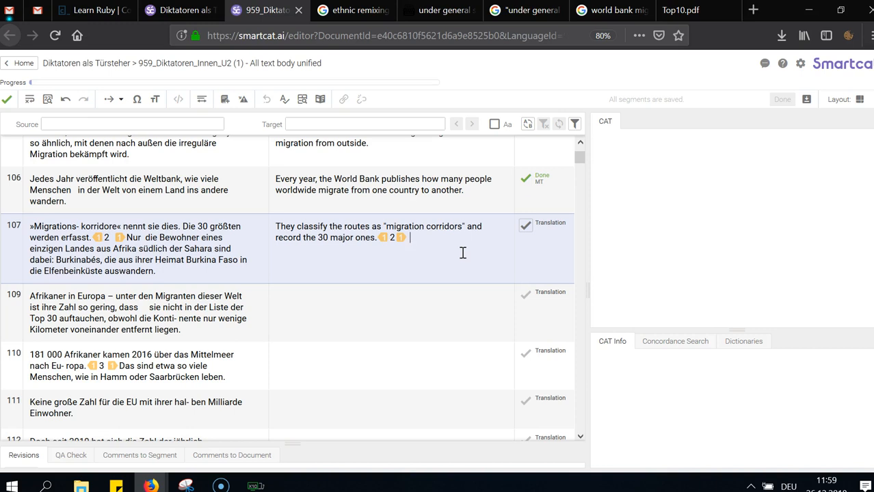
text(There's only one)
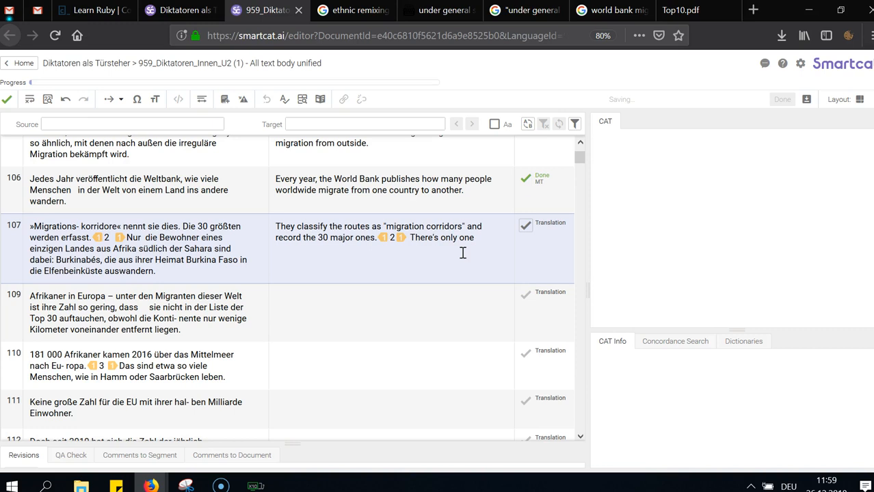
key(BackSpace)
text(i)
key(ctrl+Right)
key(ctrl+Right)
text(sub.)
text(saharan)
text( country)
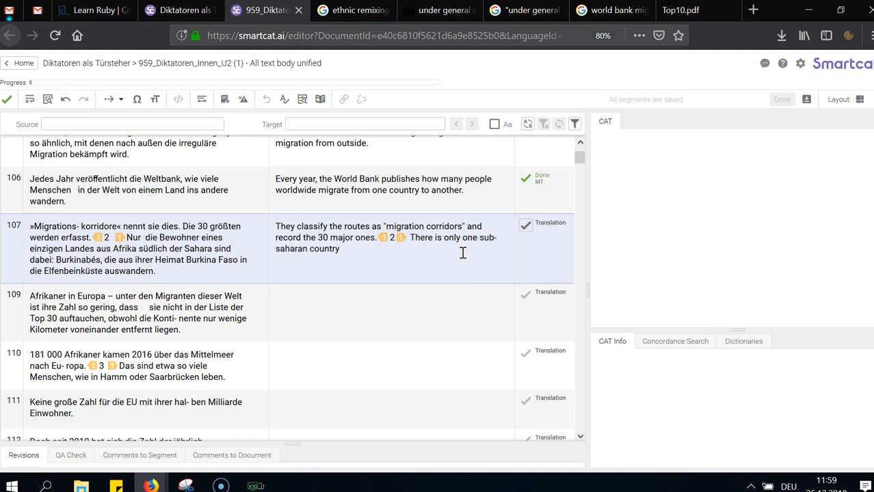
Capitalize the second part of the term in segment 107 so it reads "sub-Saharan"
key(ctrl+Right)
key(ctrl+Left)
key(shift+Right)
key(ctrl+Right)
key(shift+Right)
text(S)
key(ctrl+Right)
Search Google in a new tab for "sub-Saharan" to check its spelling
key(ctrl+shift+Left)
key(ctrl+shift+Left)
key(ctrl+c)
key(ctrl+t)
key(ctrl+v)
key(Return)
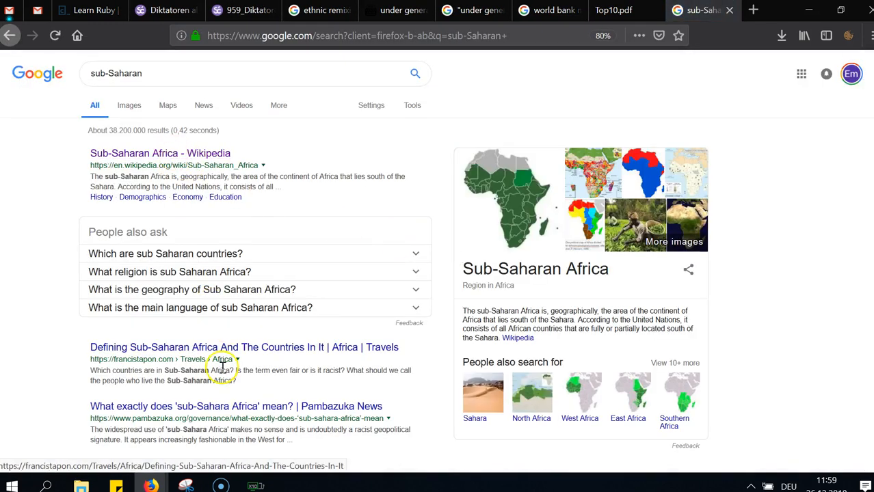
Return to the Smartcat document, change the term to "Sub-Saharan" and continue the sentence with "on this list:"
click(171, 15)
click(228, 10)
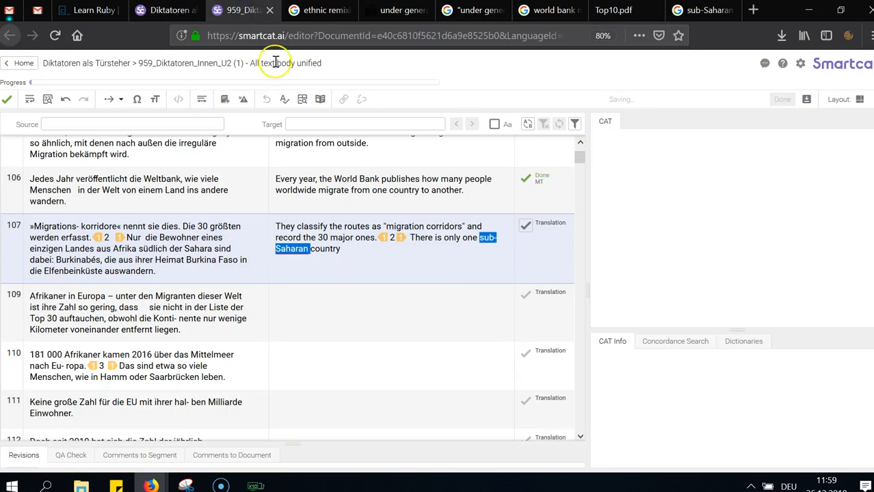
text(Sub-Saharan)
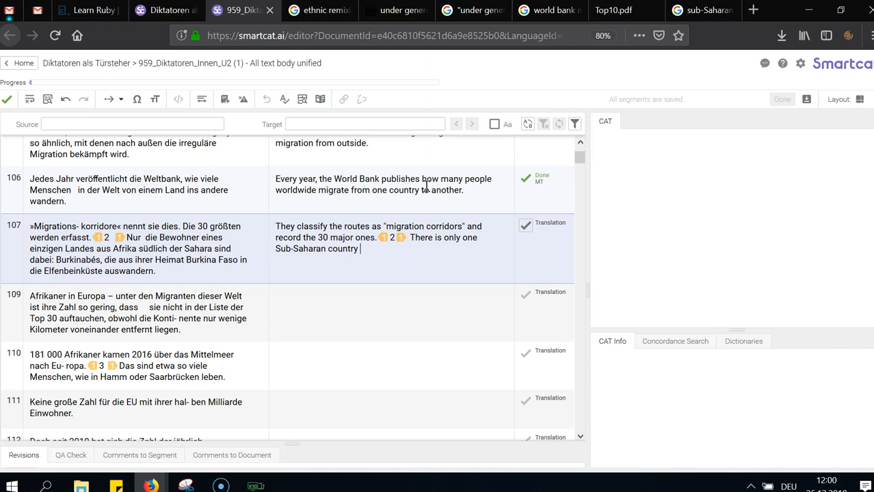
text(on this list:)
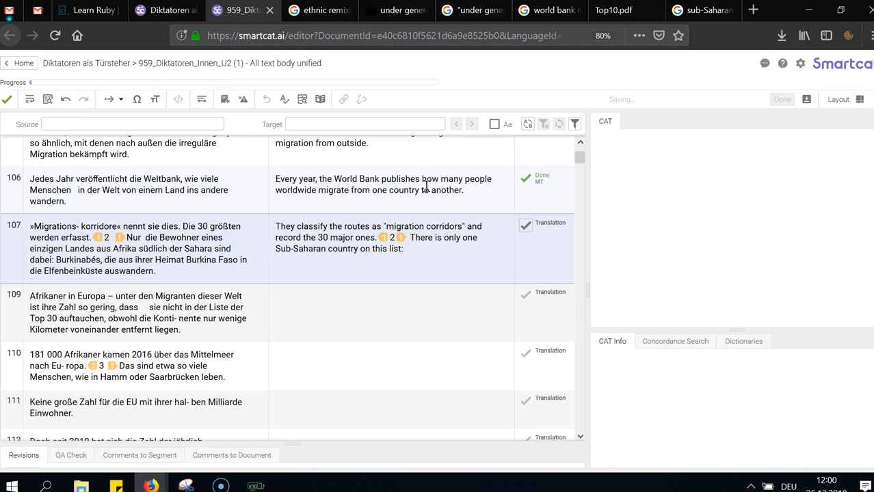
Add "Citizens of Burkina Faso who emigrate to Ivory Coast" after the colon in segment 107
text( Citizens of Burkina Fa)
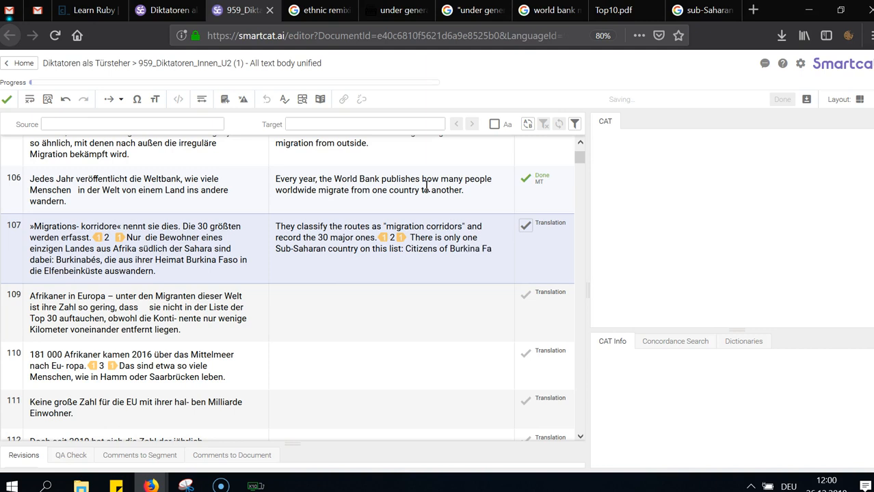
text(so who migrate)
key(ctrl+BackSpace)
text(emigrate to I)
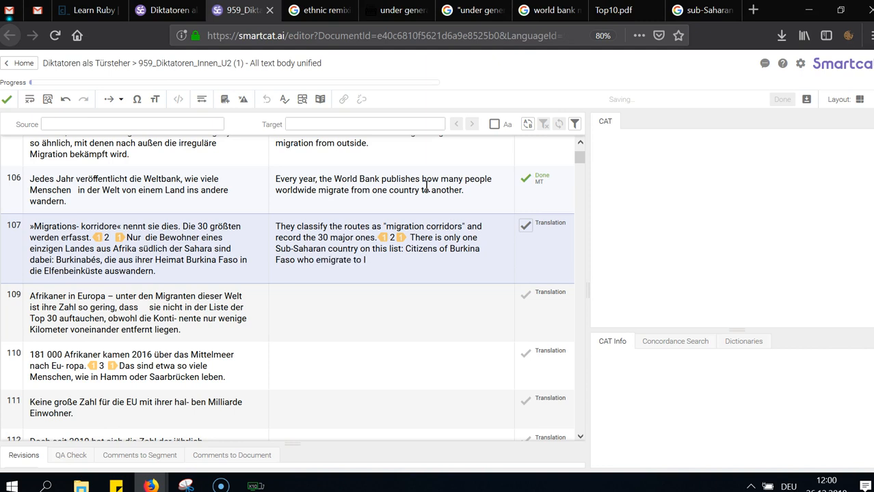
text(vory Coast)
key(BackSpace)
key(BackSpace)
key(BackSpace)
text(ast)
Reuse the "sub-Saharan" search tab to look up "Ivory Coast" on Google and open its Wikipedia article
drag(363, 260, 409, 260)
key(ctrl+c)
click(698, 9)
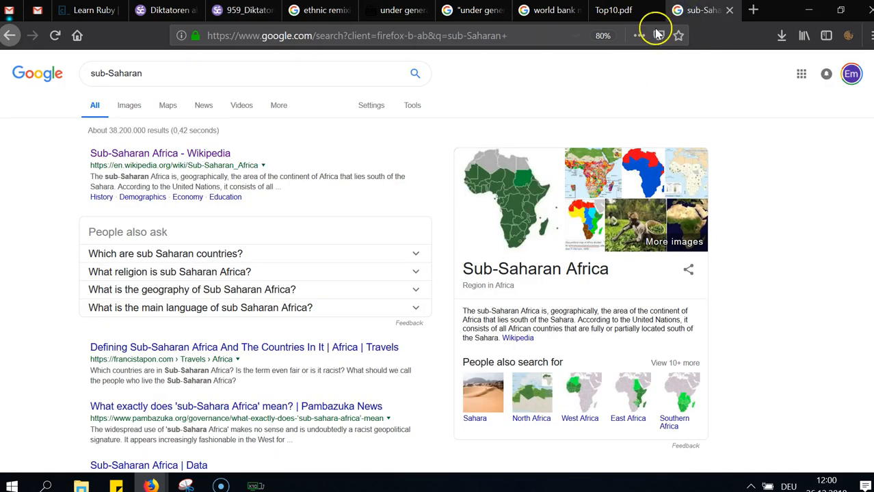
click(492, 35)
key(ctrl+v)
key(Return)
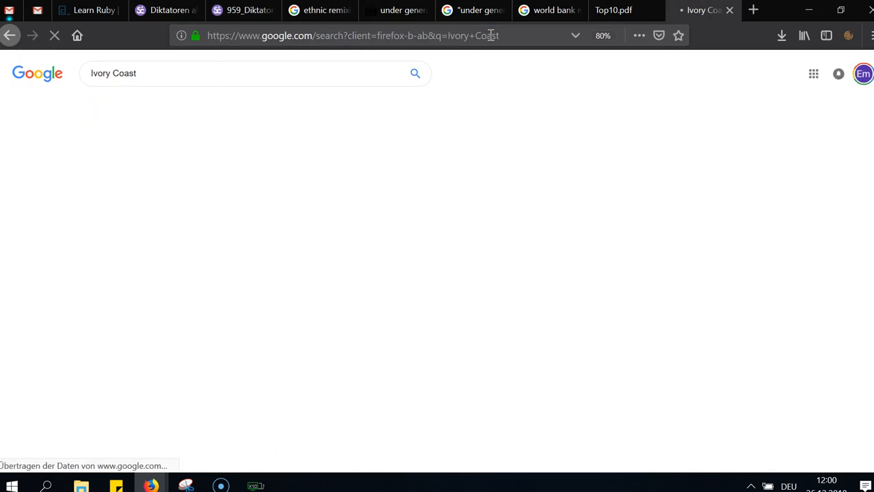
click(124, 153)
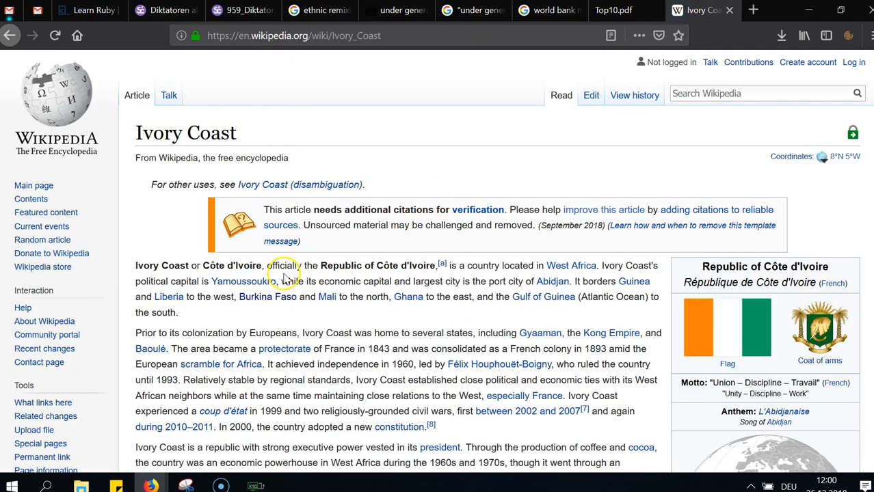
Copy "Côte d'Ivoire" from the Wikipedia article, replace "Ivory Coast" with it in segment 107 and end the sentence with a period
drag(204, 266, 262, 267)
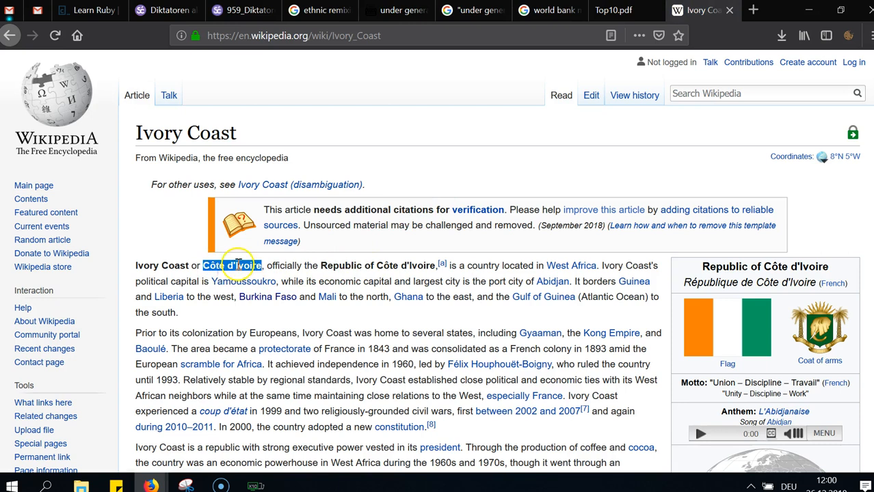
right_click(258, 271)
click(267, 275)
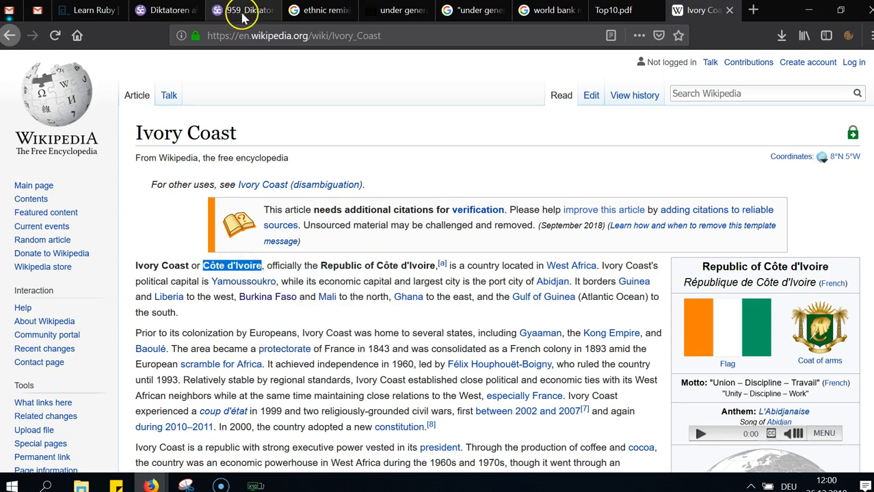
click(234, 10)
key(Right)
key(ctrl+shift+Left)
key(ctrl+shift+Left)
key(ctrl+v)
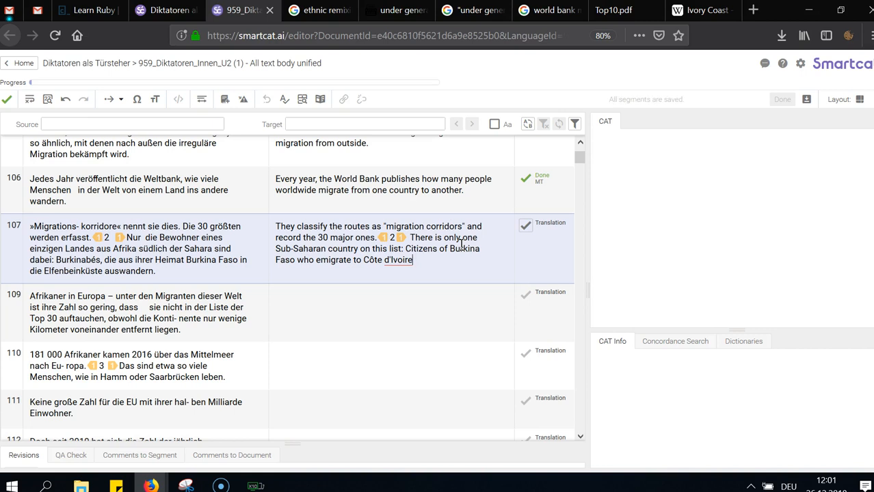
text(.)
Replace "country" with "nationality" after "Sub-Saharan" in the translation of segment 107
key(Up)
key(ctrl+Right)
key(ctrl+Right)
key(ctrl+Right)
key(ctrl+Right)
key(ctrl+Right)
key(ctrl+Right)
key(ctrl+Right)
key(ctrl+Right)
key(ctrl+Left)
key(ctrl+Left)
key(Up)
key(ctrl+Right)
key(ctrl+Right)
key(ctrl+Right)
key(ctrl+Right)
key(ctrl+Right)
key(ctrl+Right)
key(ctrl+Left)
key(ctrl+shift+Right)
key(shift+Left)
text(nationality)
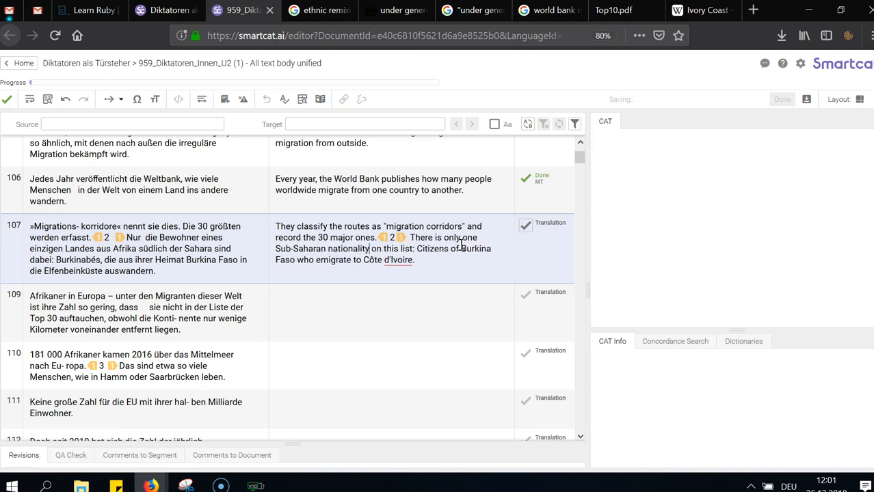
Try "group" in place of "nationality" in segment 107 and restore "nationality"
key(ctrl+Left)
key(ctrl+Left)
key(ctrl+Right)
key(ctrl+shift+Right)
key(shift+Left)
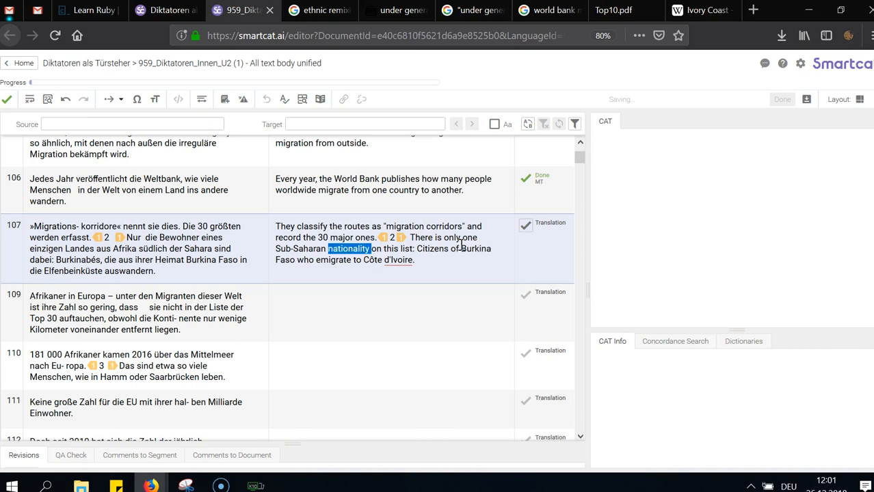
key(Left)
key(ctrl+shift+Right)
key(shift+Left)
text(group)
key(ctrl+shift+Left)
text(nationality)
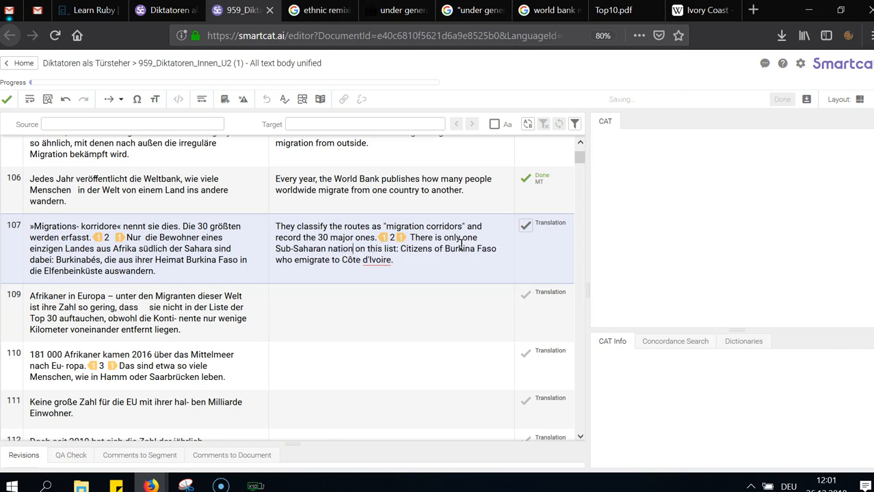
Confirm the translation of segment 107 and review the opening source phrase "Afrikaner in Europa –" in segment 109
click(451, 267)
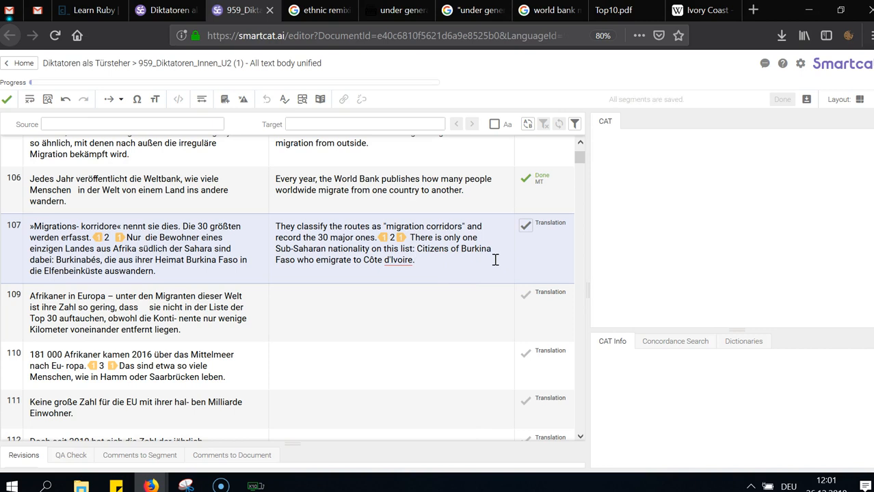
key(ctrl+Return)
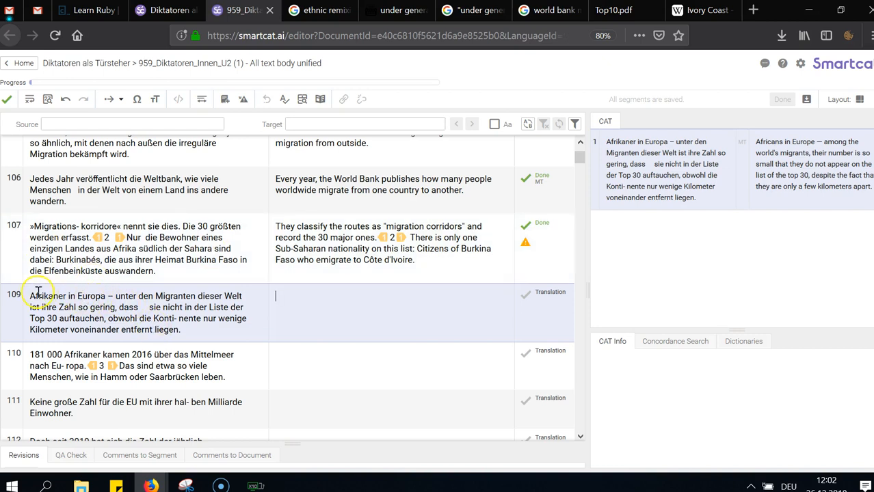
drag(31, 296, 111, 299)
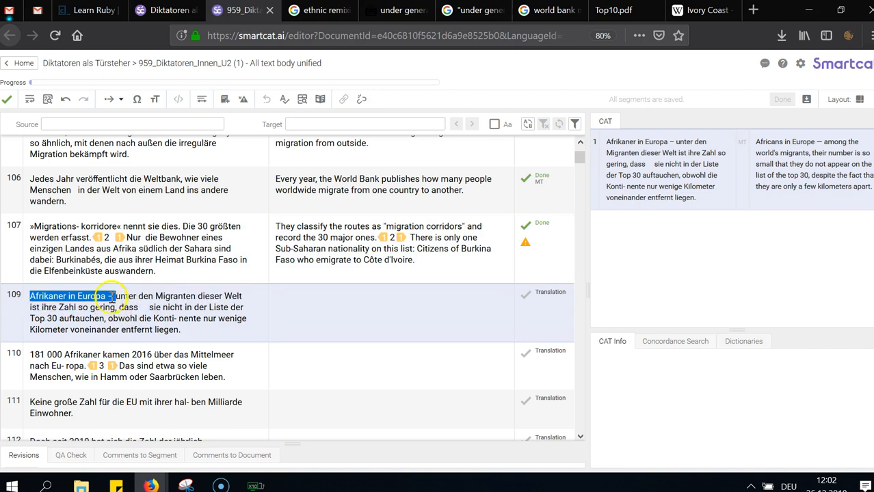
click(108, 296)
drag(117, 299, 105, 299)
click(114, 299)
double_click(106, 298)
click(104, 298)
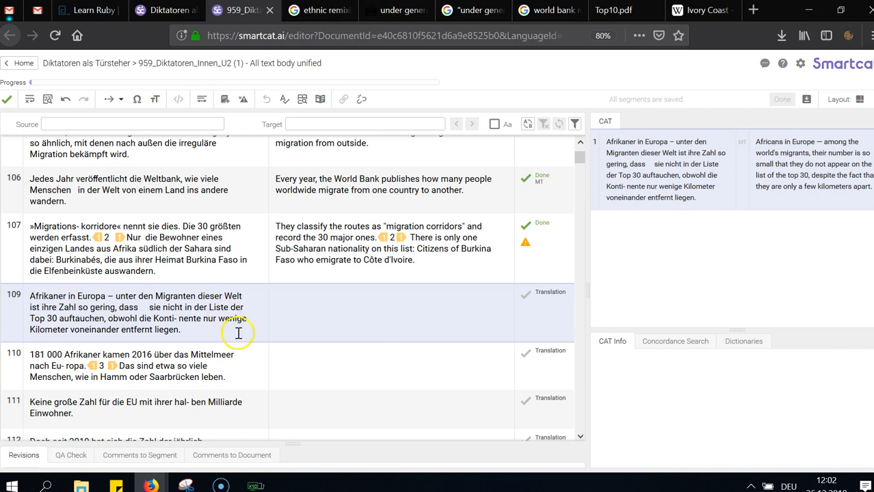
Begin the translation of segment 109 with "The number of Africans among all the migrants in the world is so small"
click(316, 296)
text(The number of Africans)
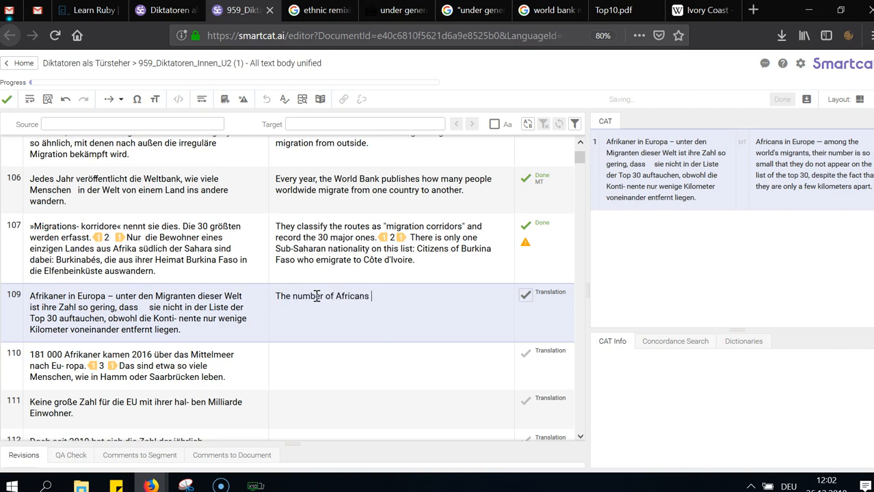
text( among all the)
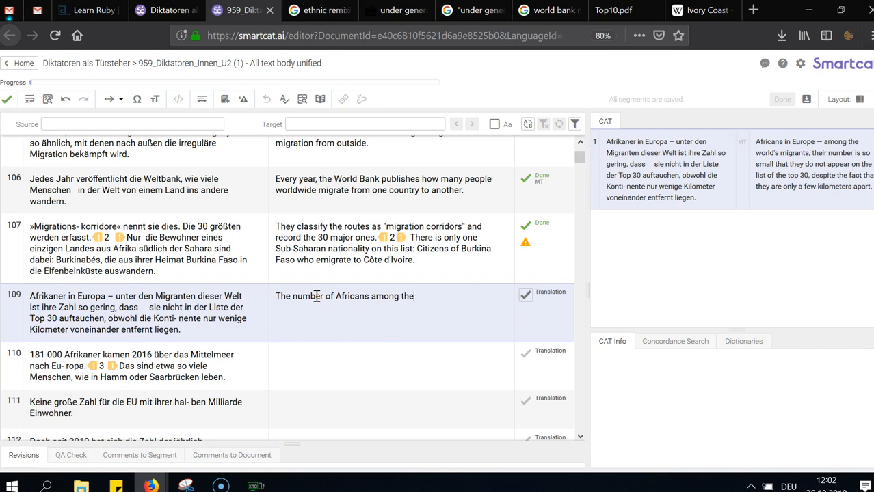
key(ctrl+BackSpace)
text(all the migrants in the world)
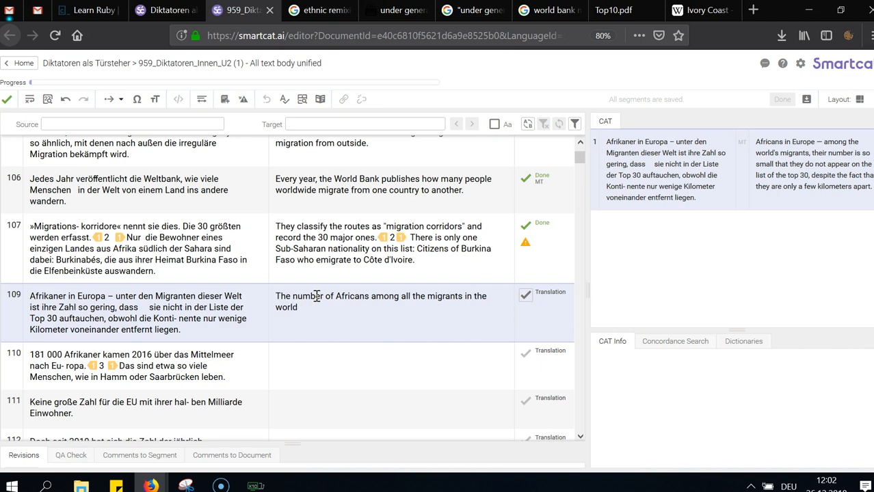
text( is so small)
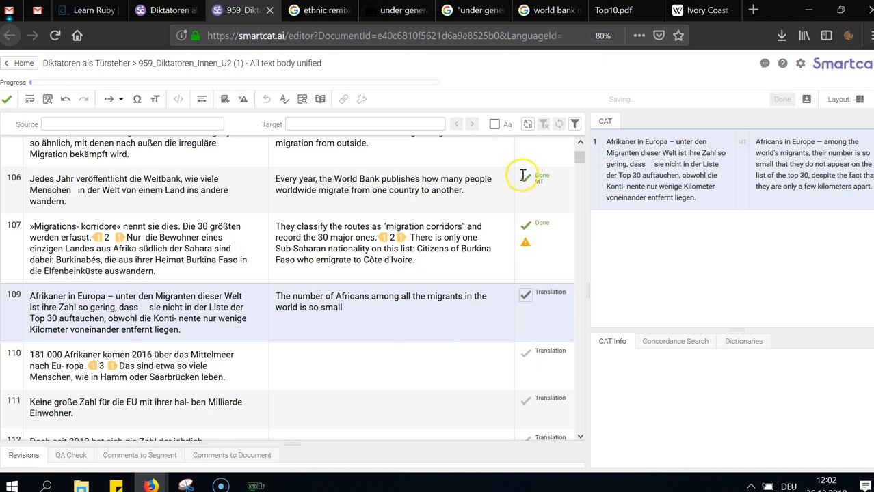
Reuse the Wikipedia tab to search Google for the exact phrase "the number is small" and check how common it is
double_click(332, 313)
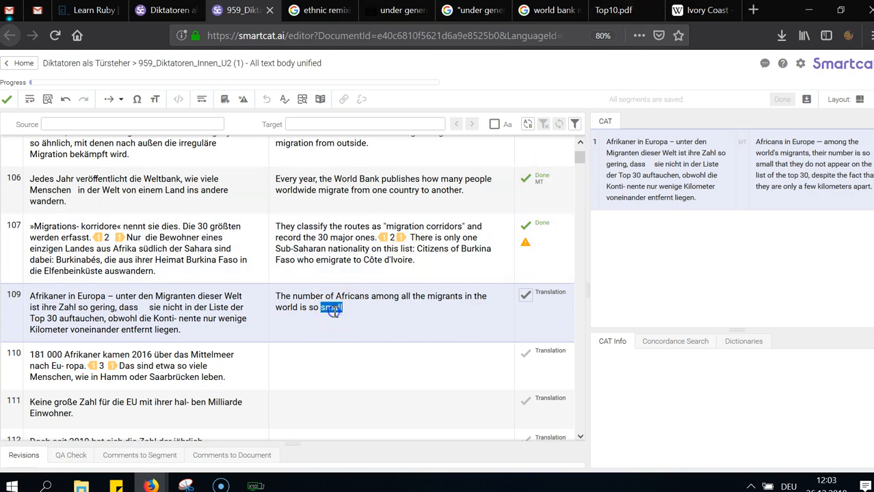
click(716, 15)
click(479, 30)
text(lud)
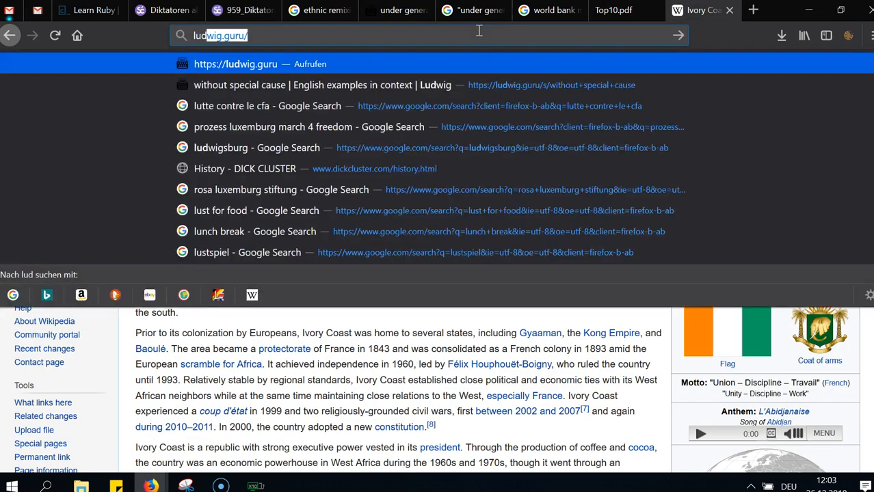
key(BackSpace)
key(BackSpace)
text("then)
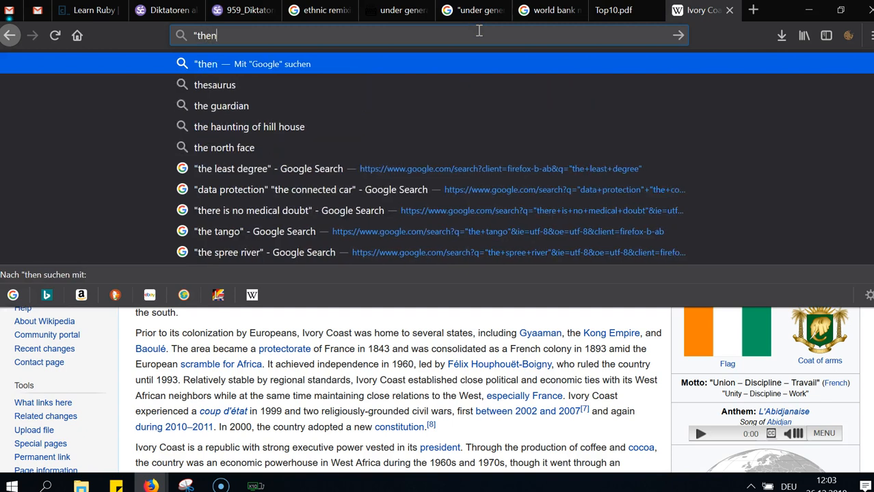
key(BackSpace)
text(nu)
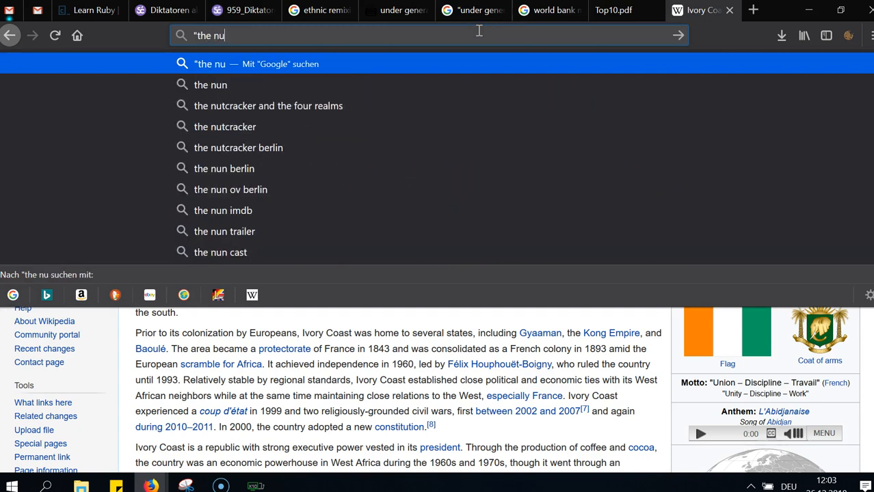
text(mber is small")
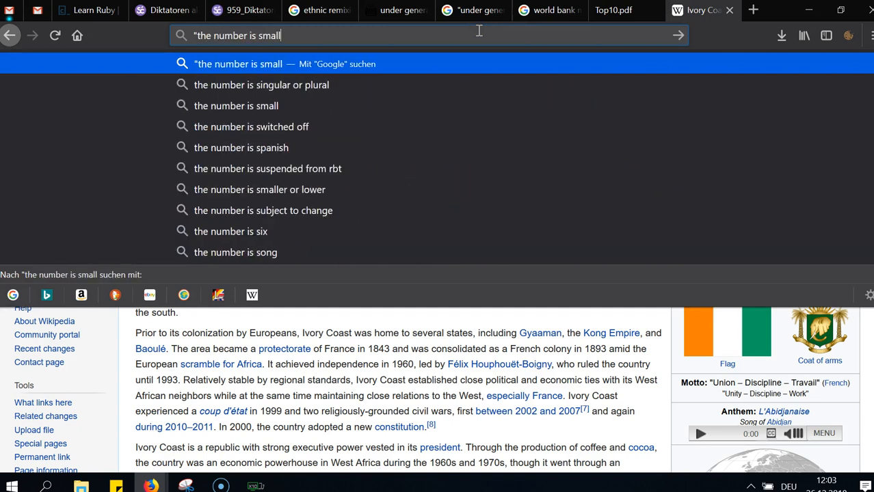
key(Return)
double_click(172, 72)
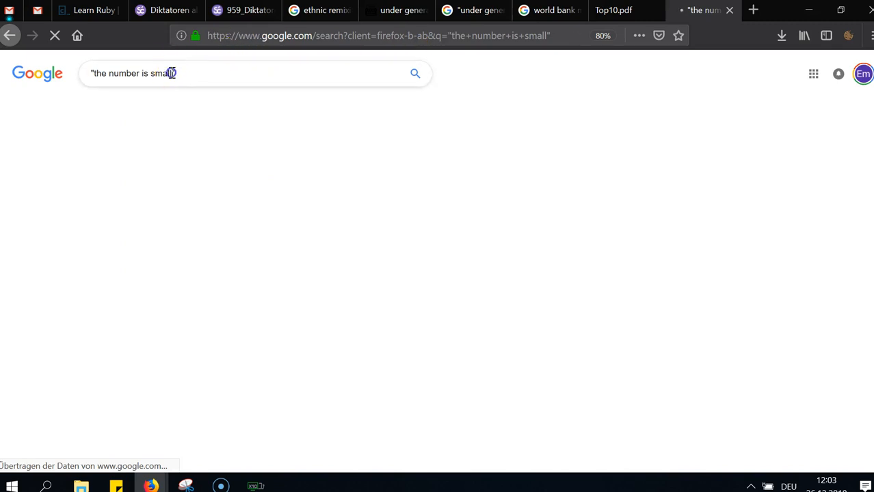
key(Left)
key(ctrl+shift+Left)
key(Right)
key(Right)
key(Return)
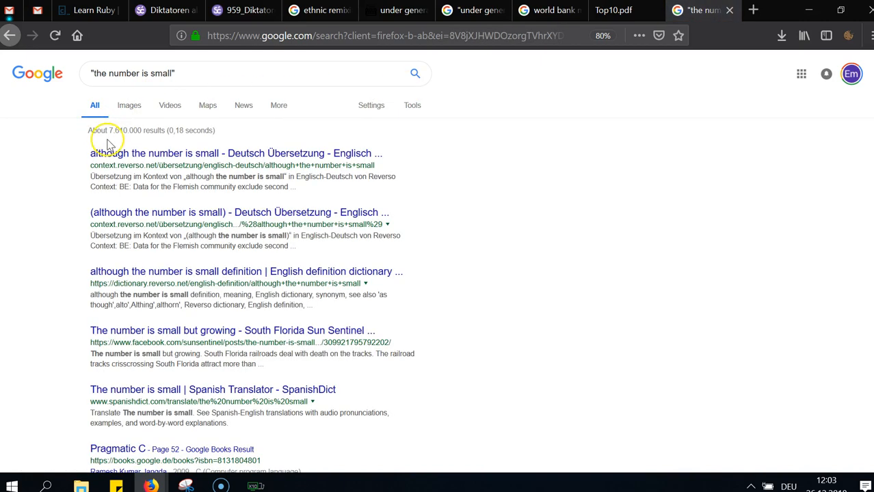
Search Google for the exact phrase "the number is low" to compare its usage
double_click(163, 73)
text(low)
key(Return)
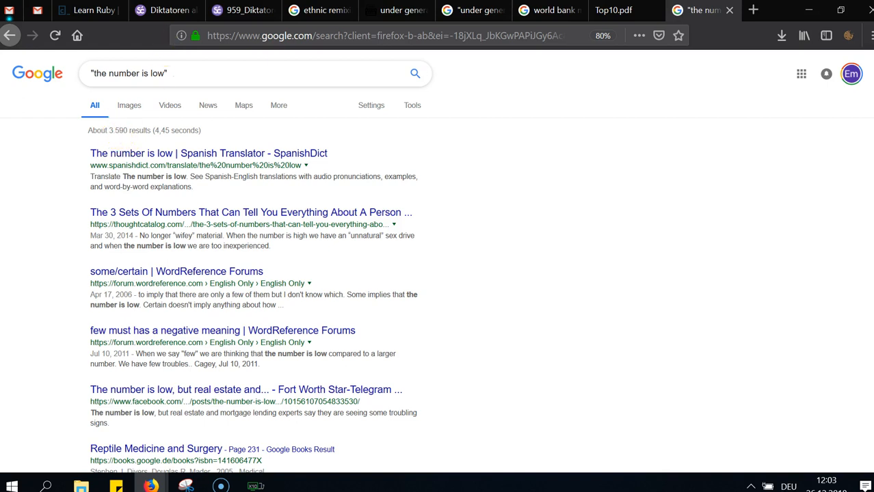
click(9, 37)
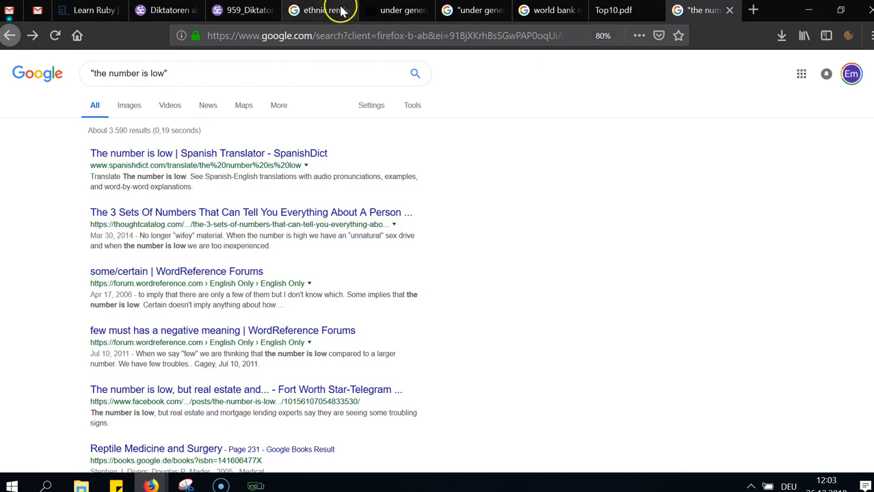
Return to the Smartcat document and continue segment 109 with "that they are not even in the the Top 30"
click(161, 10)
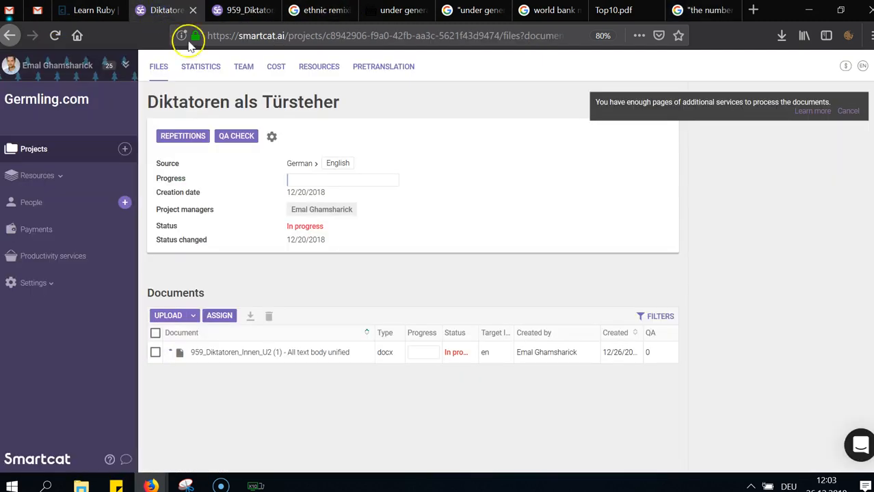
click(319, 10)
click(247, 10)
click(422, 304)
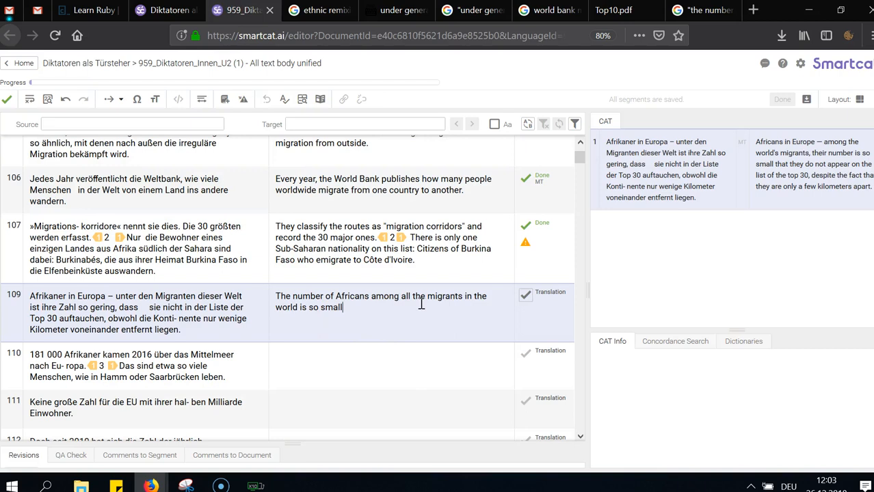
text(that they)
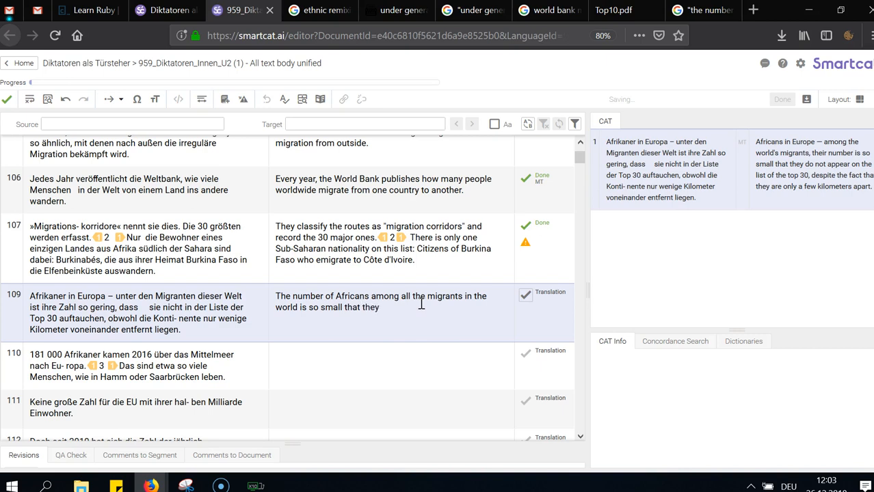
text('re not even in the)
key(ctrl+Left)
key(ctrl+Left)
key(ctrl+Left)
key(ctrl+Left)
key(ctrl+Left)
key(shift+Left)
text(a)
key(End)
text(the Top 30)
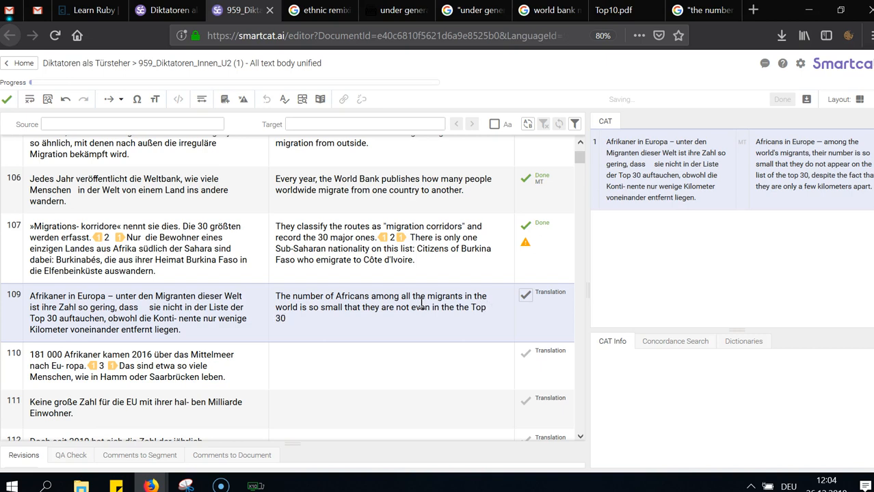
Finish segment 109 with ", even though the continents are just a few miles apart.", removing the extra space after "just"
text(, even though the contin)
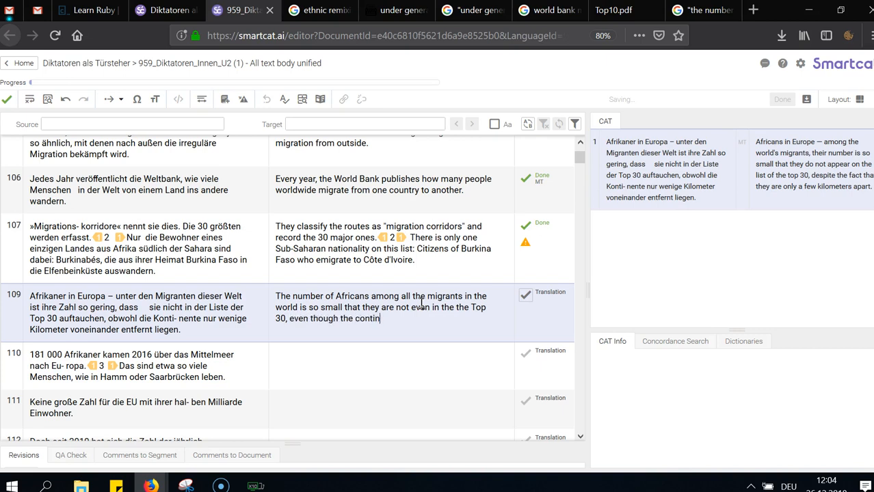
text(ents are just  a few)
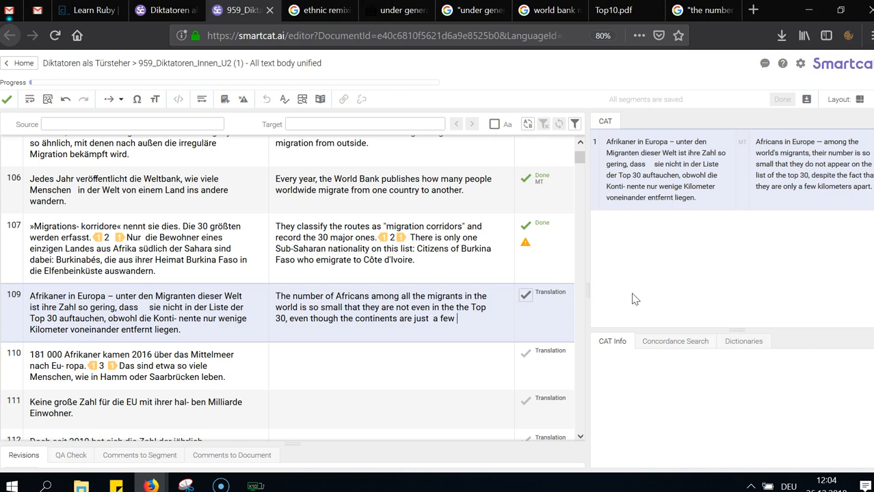
key(ctrl+shift+Left)
key(ctrl+shift+Left)
key(ctrl+shift+Left)
key(ctrl+shift+Right)
key(ctrl+shift+Right)
key(ctrl+shift+Right)
key(ctrl+shift+Left)
key(ctrl+shift+Left)
key(ctrl+shift+Right)
key(ctrl+shift+Right)
key(BackSpace)
key(End)
text(miles apart.)
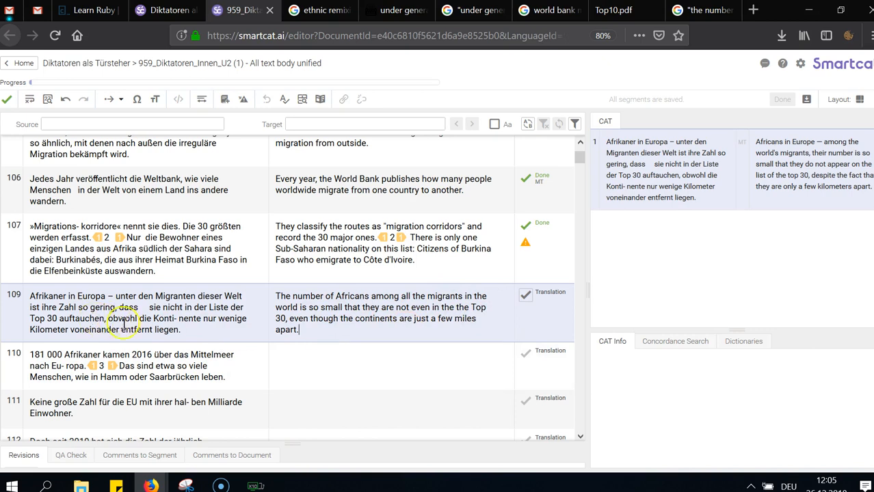
Compare the English translation of segment 109 with its German source, especially the phrase "in der Liste der Top 30"
click(417, 330)
drag(365, 336, 270, 288)
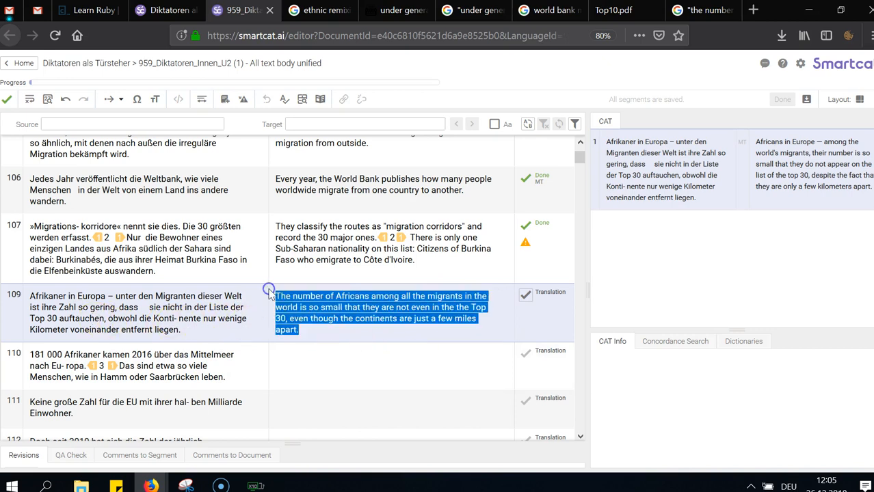
click(372, 332)
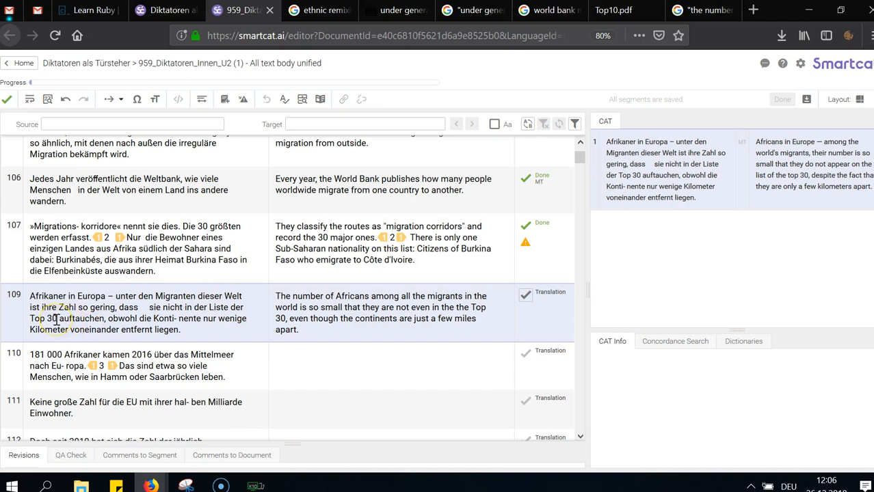
drag(55, 297, 140, 322)
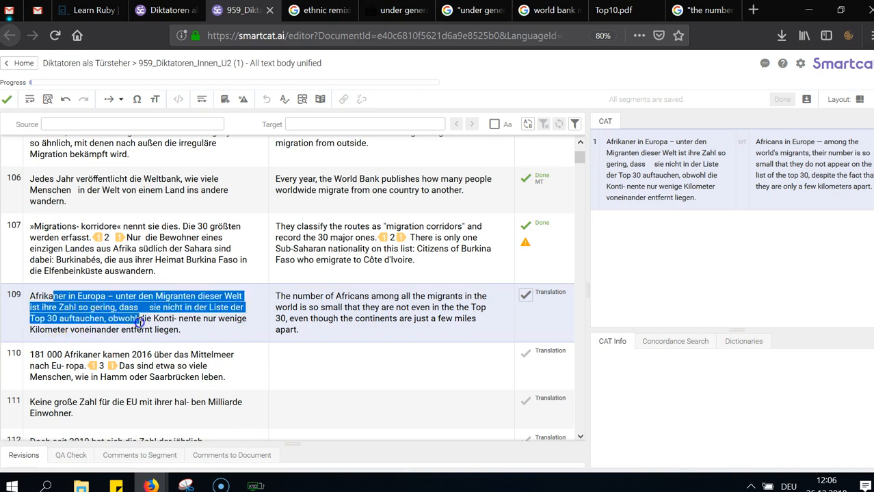
click(189, 321)
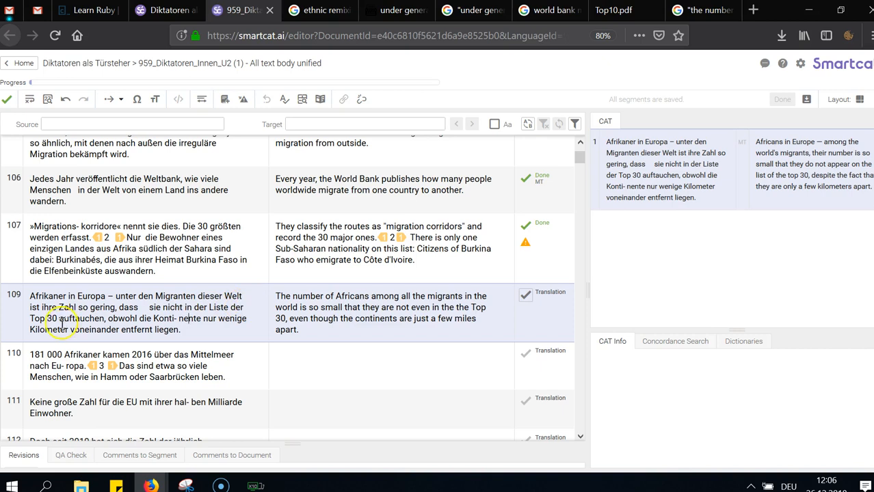
drag(64, 319, 184, 309)
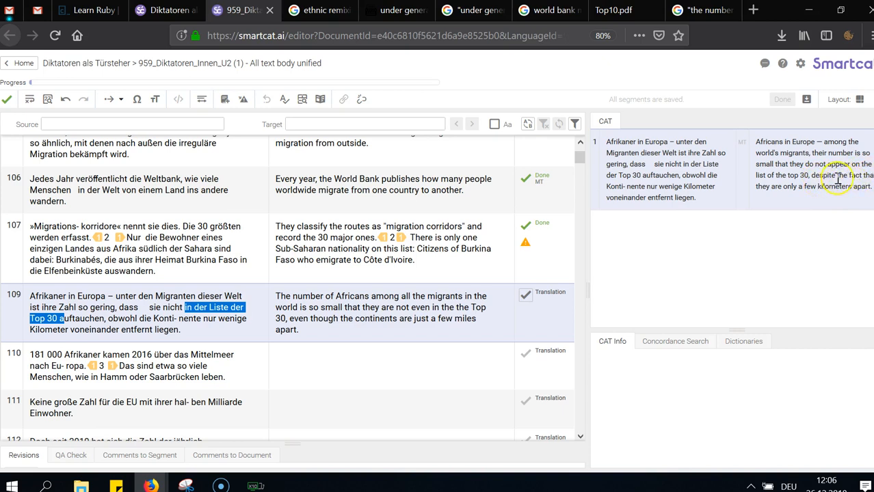
Compare the source word "obwohl" in segment 109 with the machine translation's wording "despite the fact that"
drag(864, 175, 811, 177)
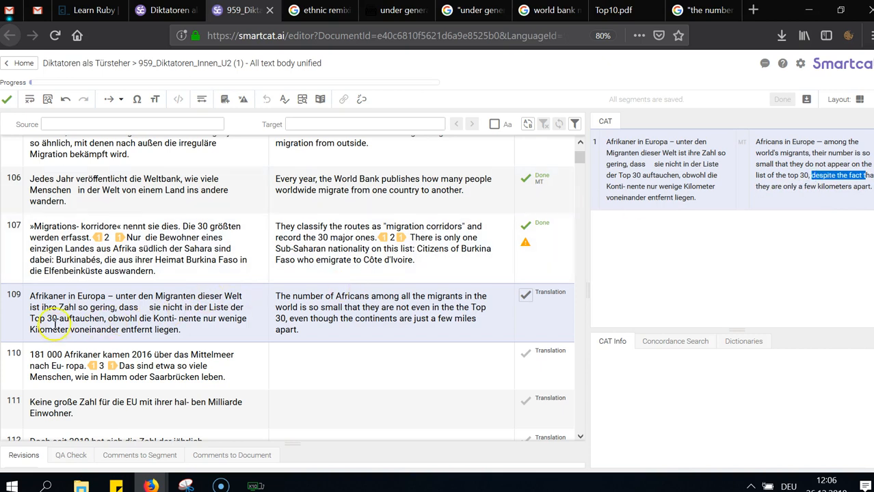
click(127, 318)
double_click(127, 318)
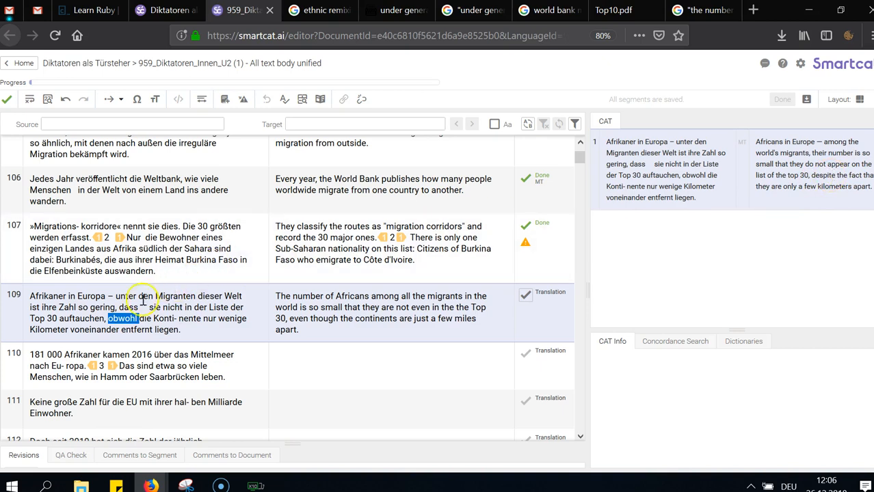
double_click(133, 319)
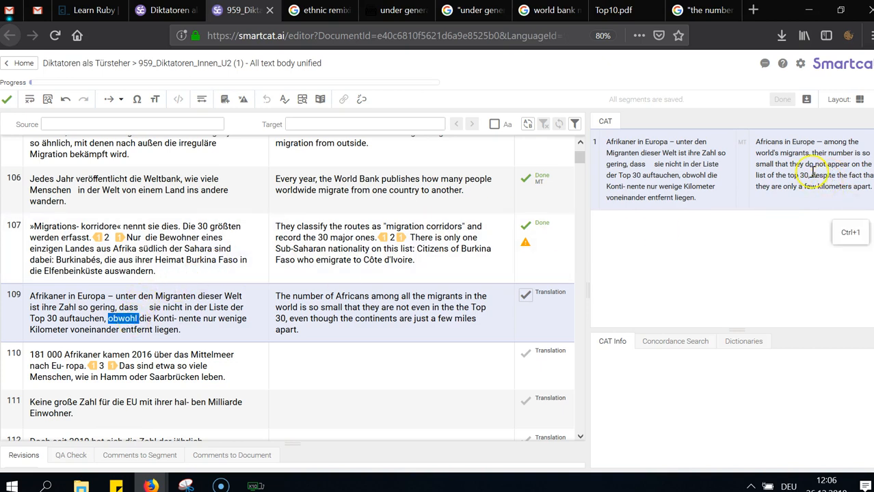
click(846, 212)
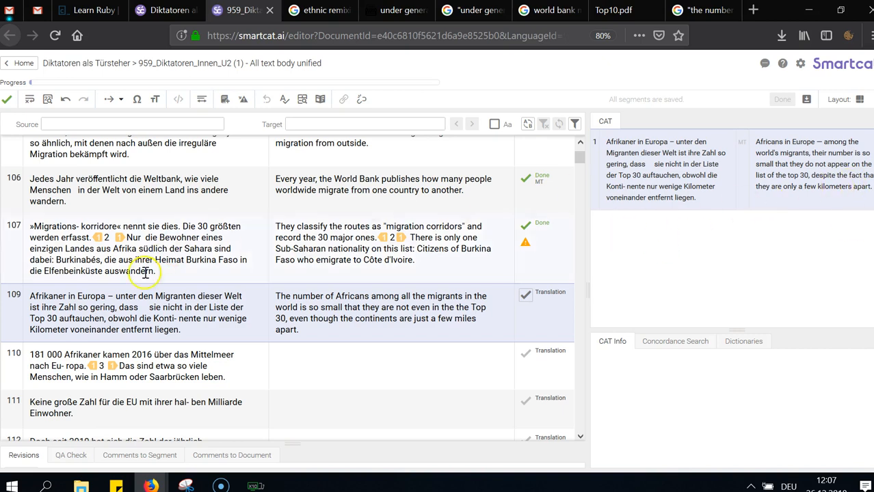
double_click(119, 318)
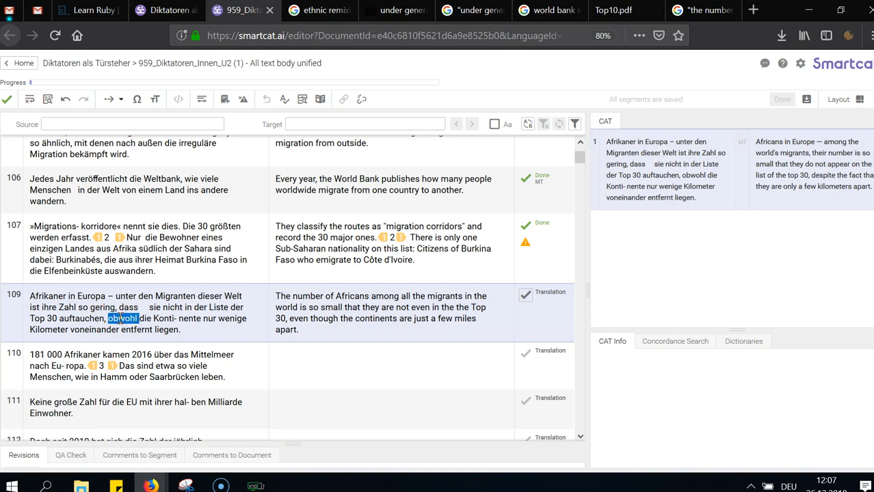
Replace "even though" with "although" in the segment 109 translation and confirm the segment
drag(290, 318, 340, 318)
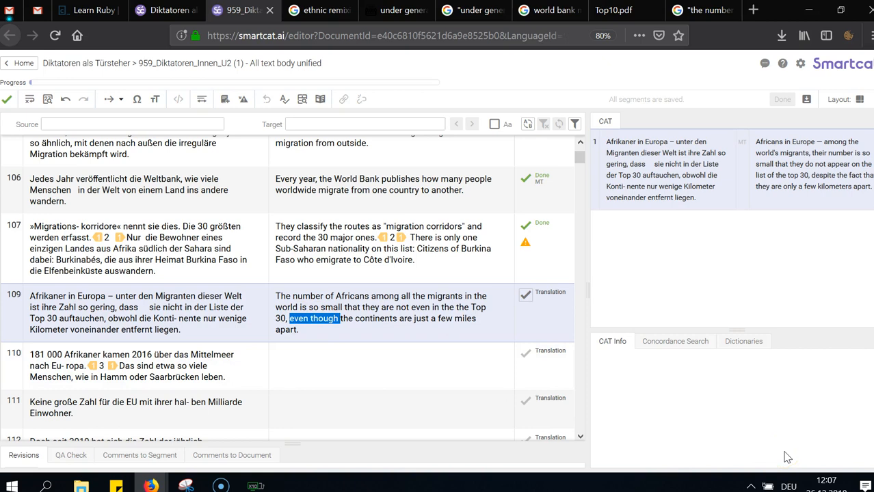
text(although)
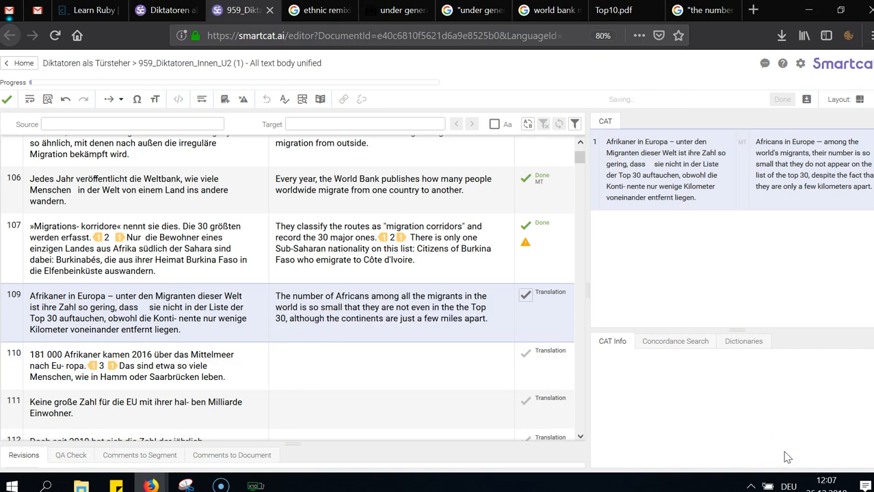
key(ctrl+shift+Right)
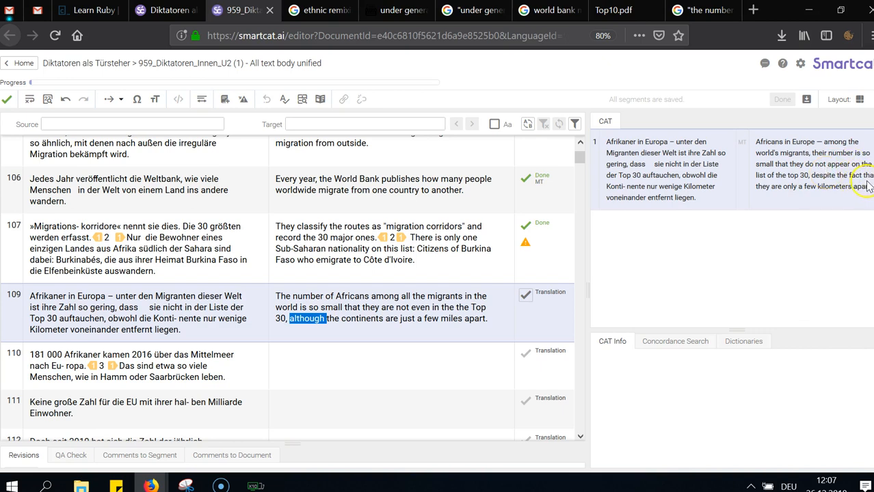
click(465, 319)
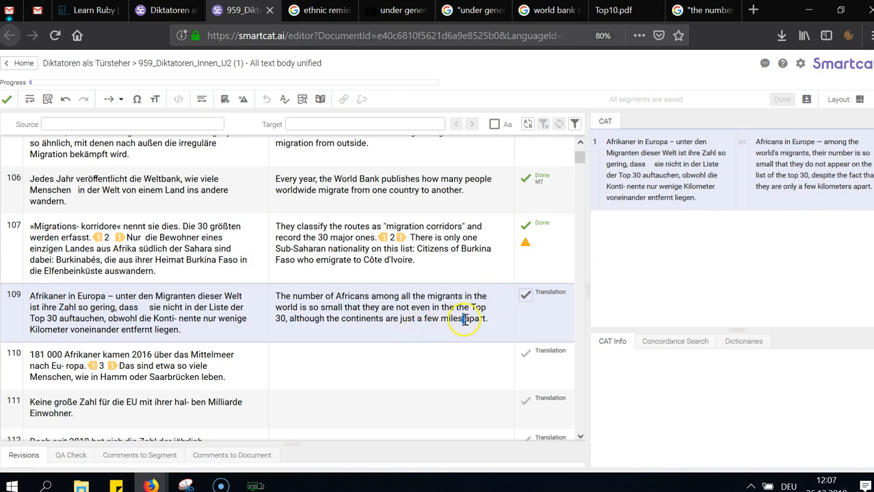
click(497, 315)
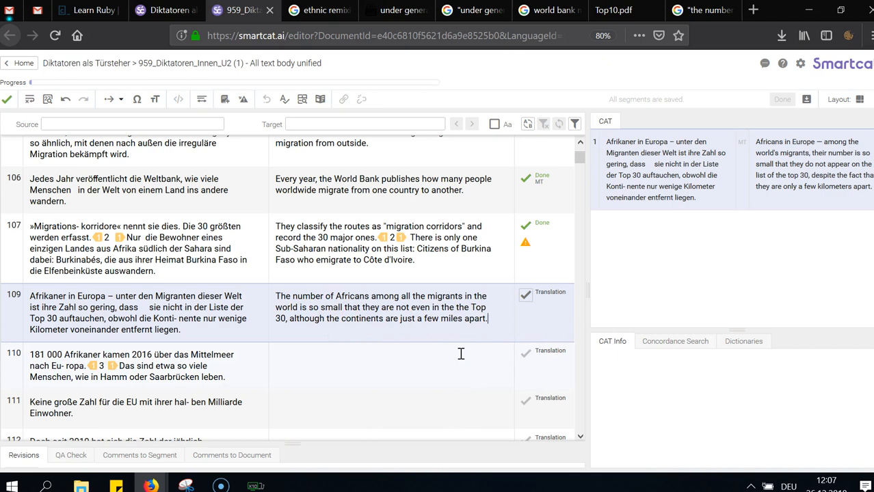
click(394, 301)
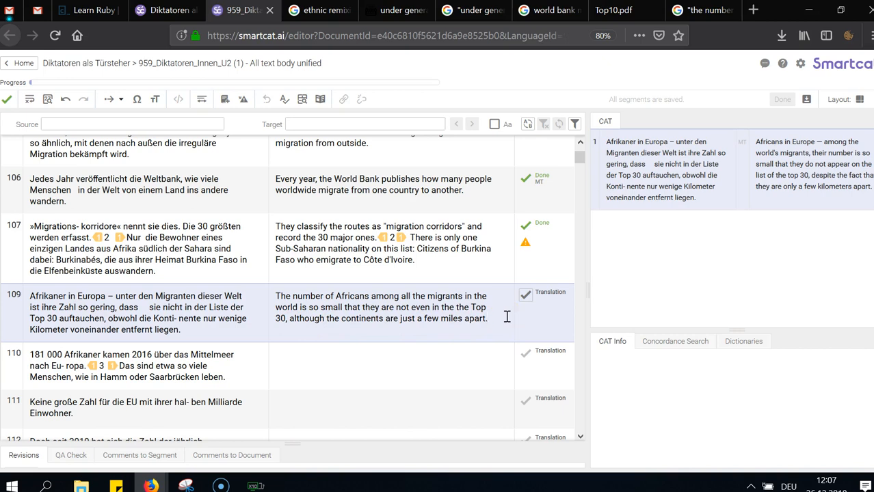
key(ctrl+Return)
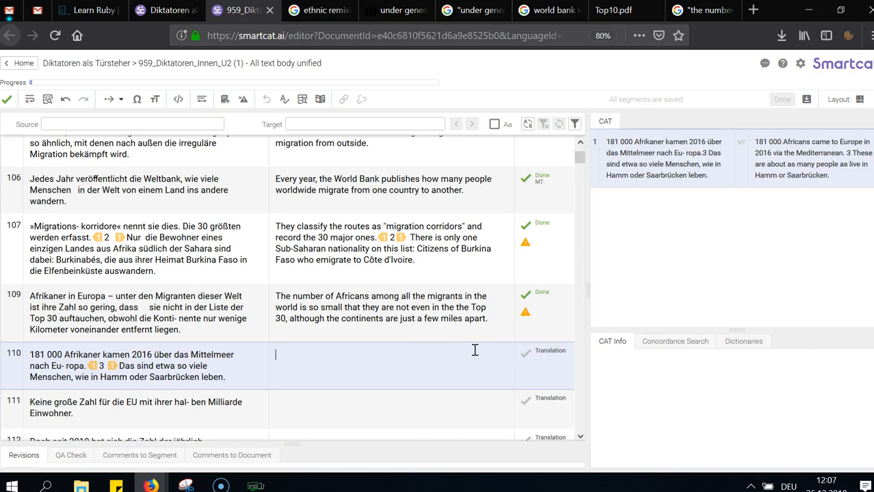
Reread the translation of segment 109 in the context of the preceding segments
click(466, 319)
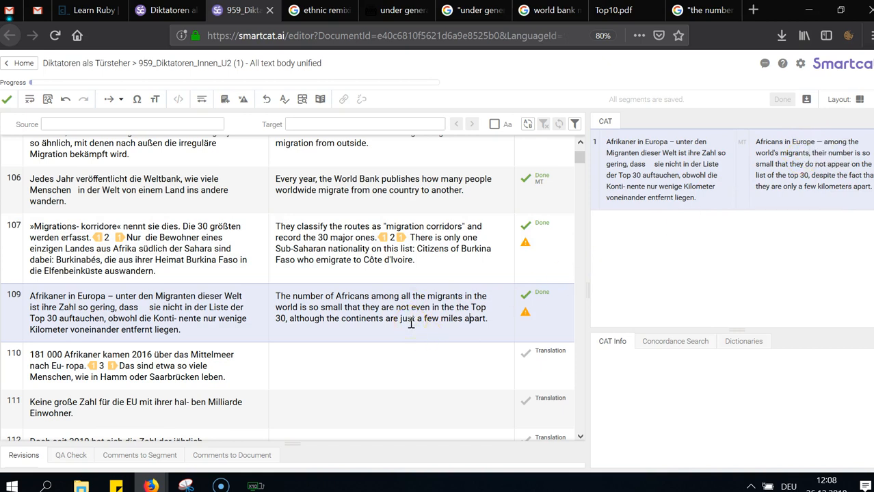
scroll(411, 323, up, 3)
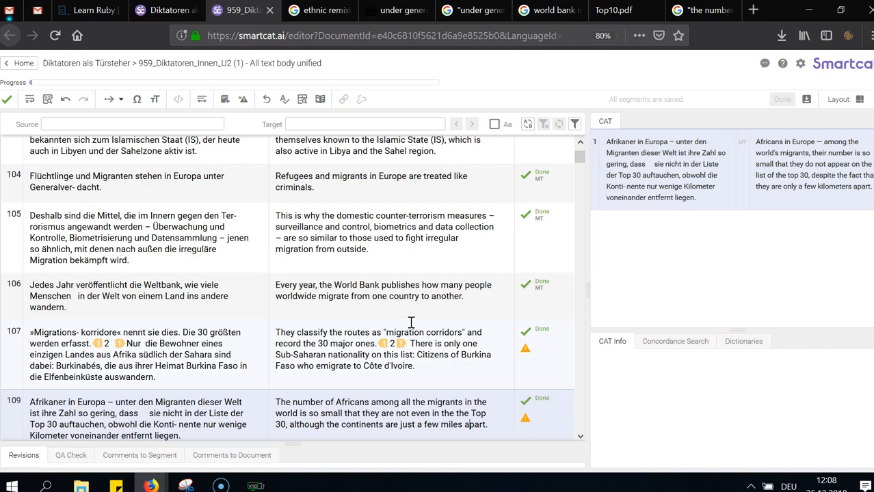
click(388, 330)
scroll(389, 331, down, 3)
click(407, 318)
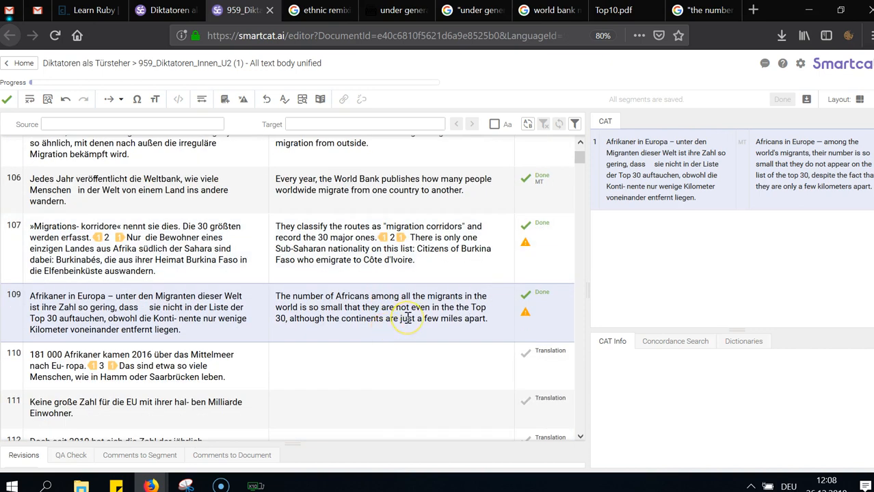
click(409, 308)
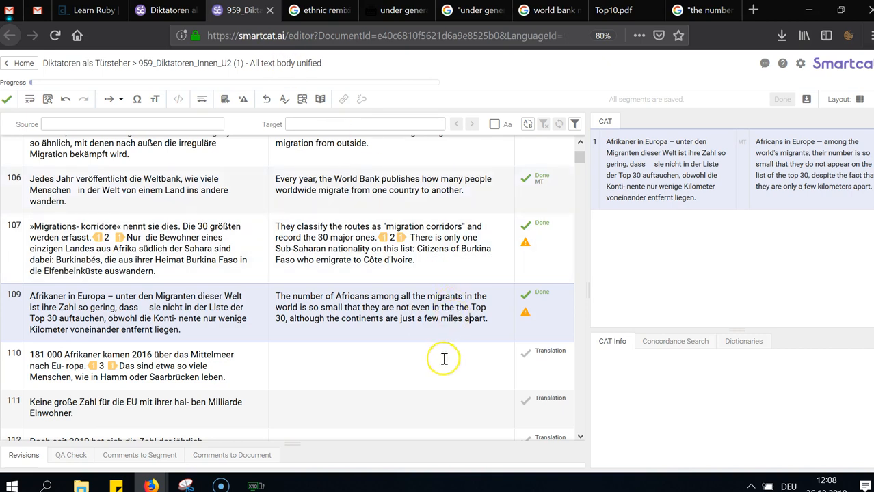
Translate the first sentence of segment 110 as "In 2016, 181,000 Africans crossed the Mediterranean to Europe."
click(411, 372)
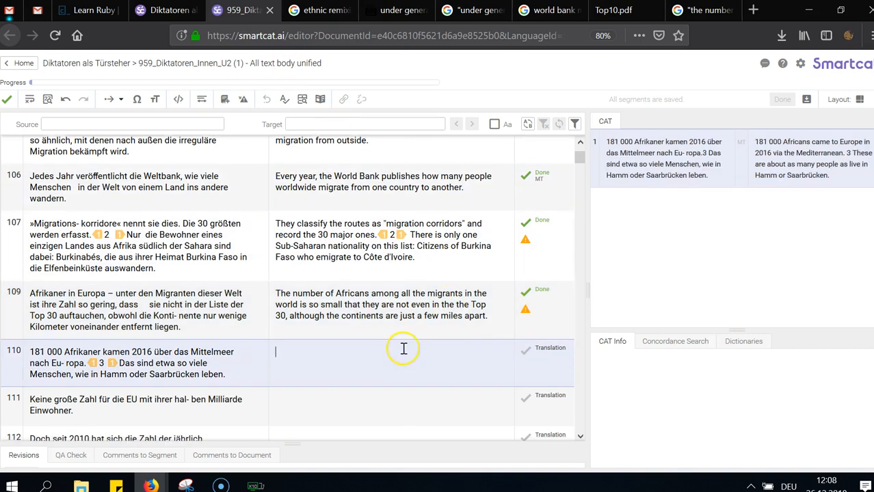
scroll(402, 342, down, 1)
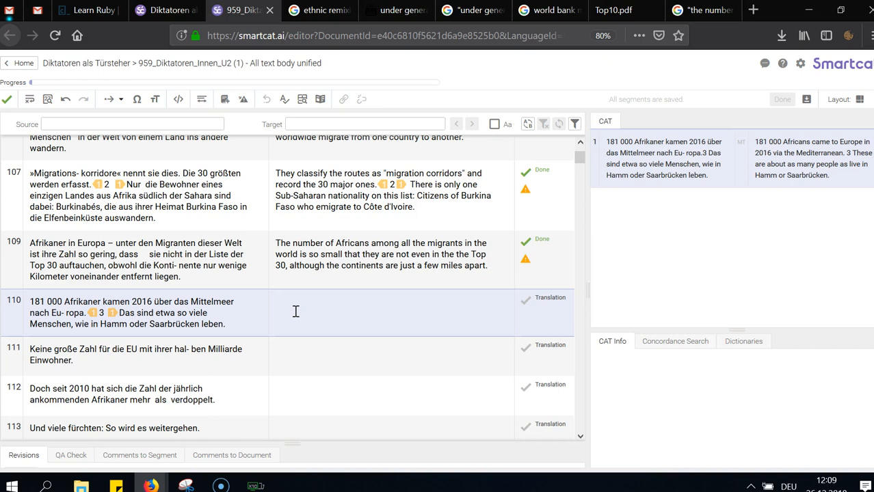
text(In 2016)
text(, 19)
key(BackSpace)
text(81,000)
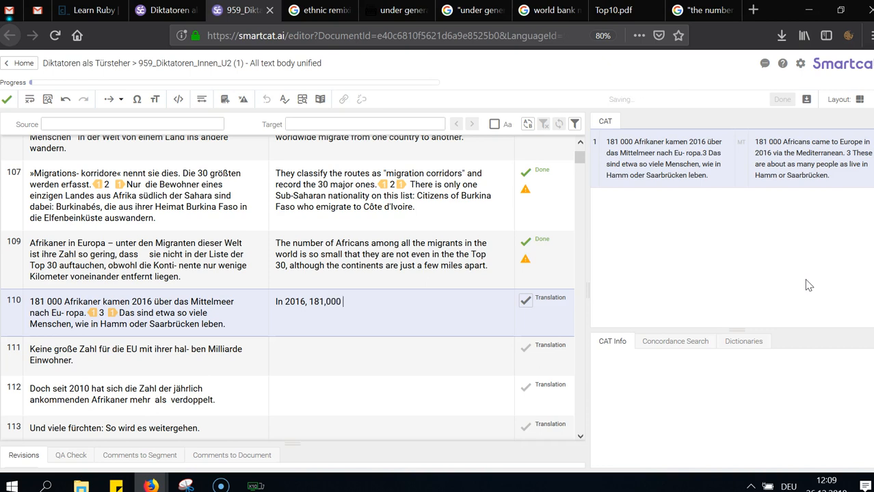
text( Africans crossed the )
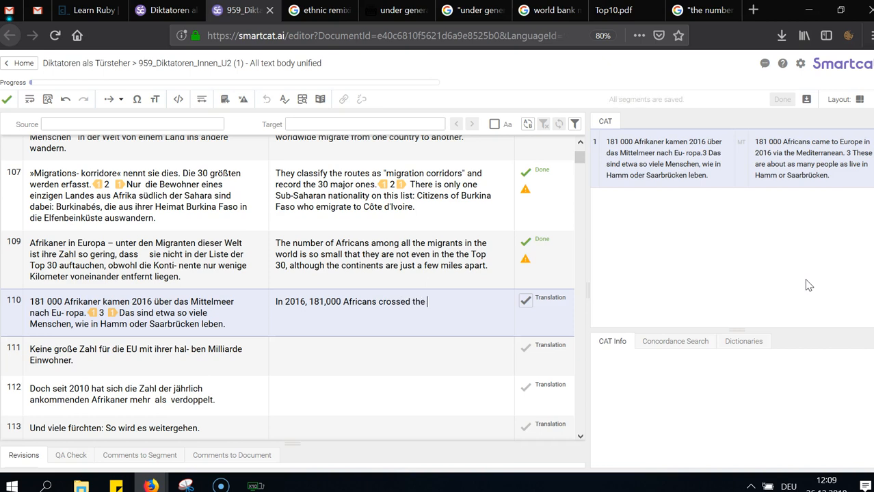
text(Mediterranean to Europe.)
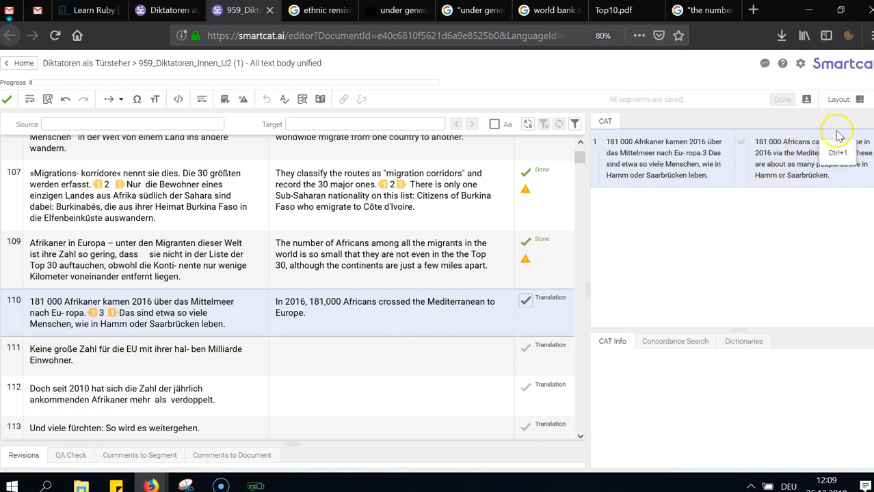
Compare the word order of the segment 110 translation with the machine translation's opening "181 000 Africans came to Europe in 2016"
drag(754, 141, 776, 152)
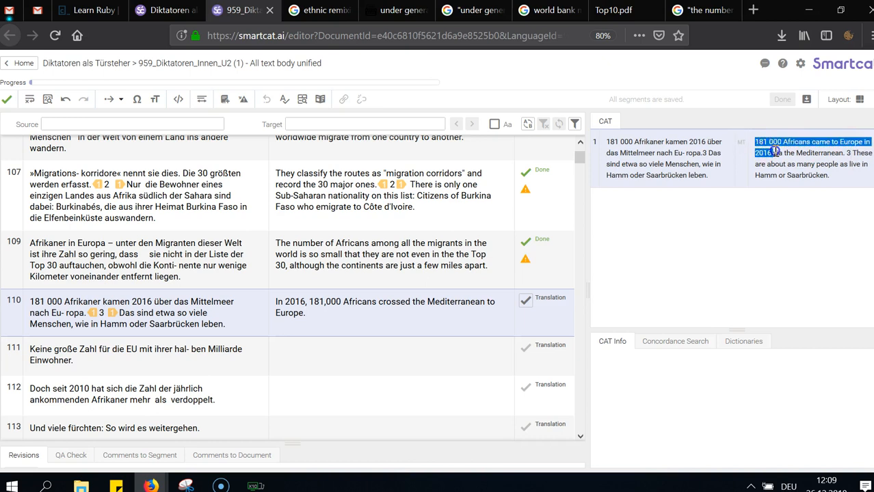
click(383, 303)
click(292, 301)
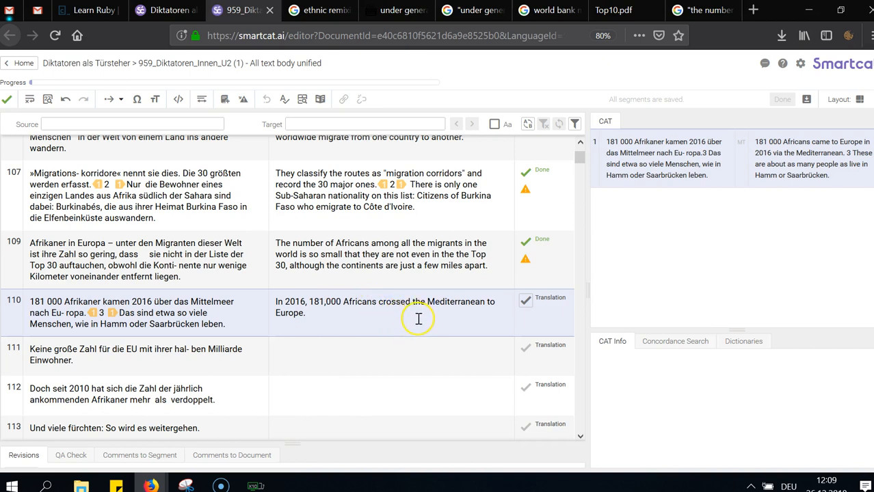
click(380, 303)
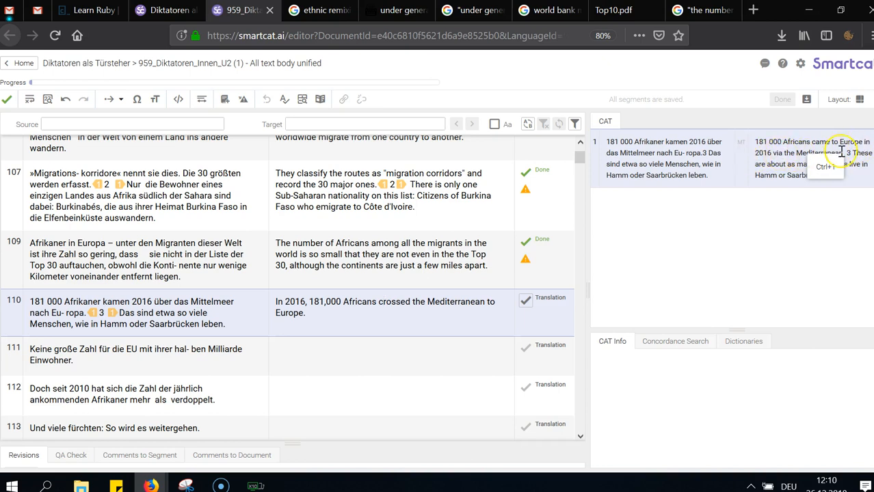
drag(841, 152, 777, 153)
click(779, 153)
click(779, 153)
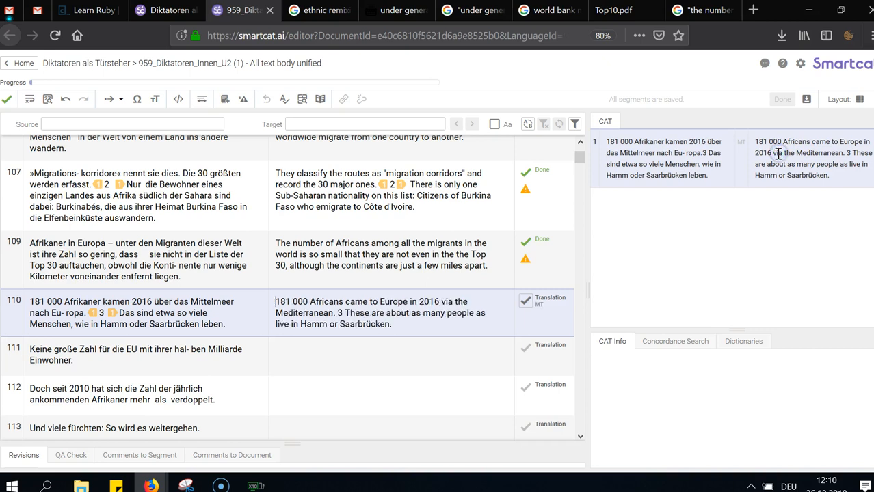
click(449, 321)
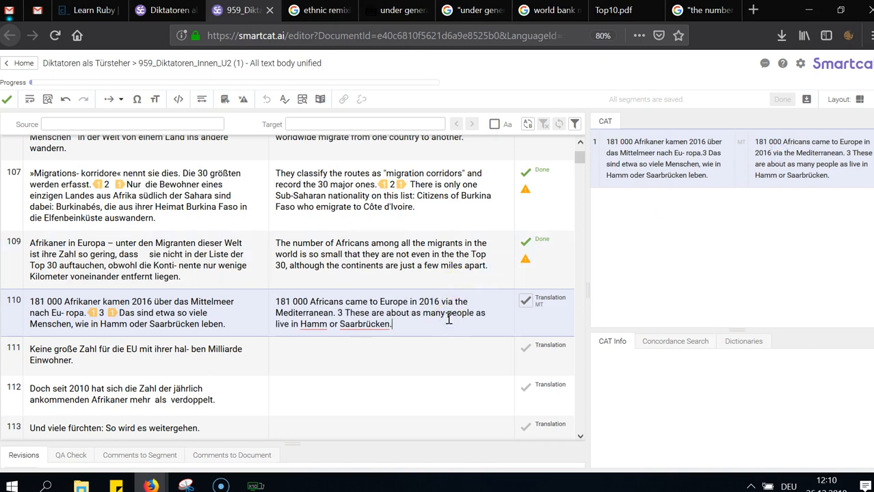
key(ctrl+z)
click(449, 319)
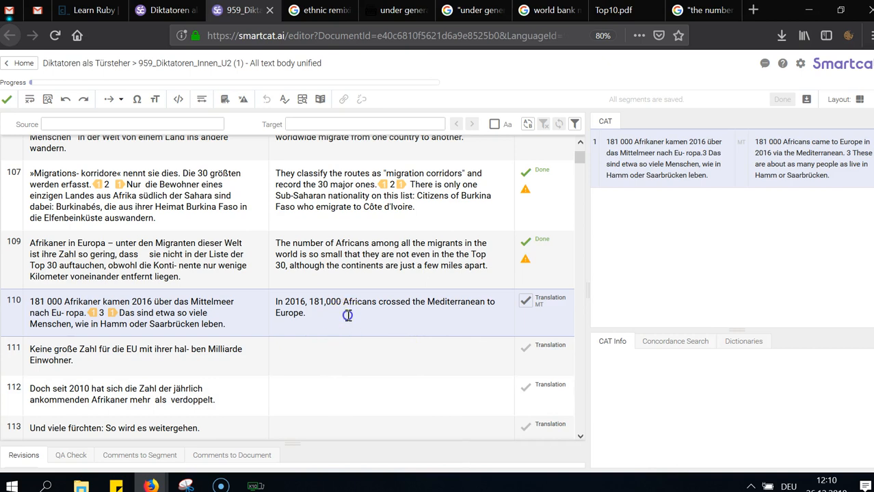
Add the footnote number 3 enclosed in its formatting tags after "Europe." in segment 110
text(3)
key(shift+Left)
key(F8)
key(End)
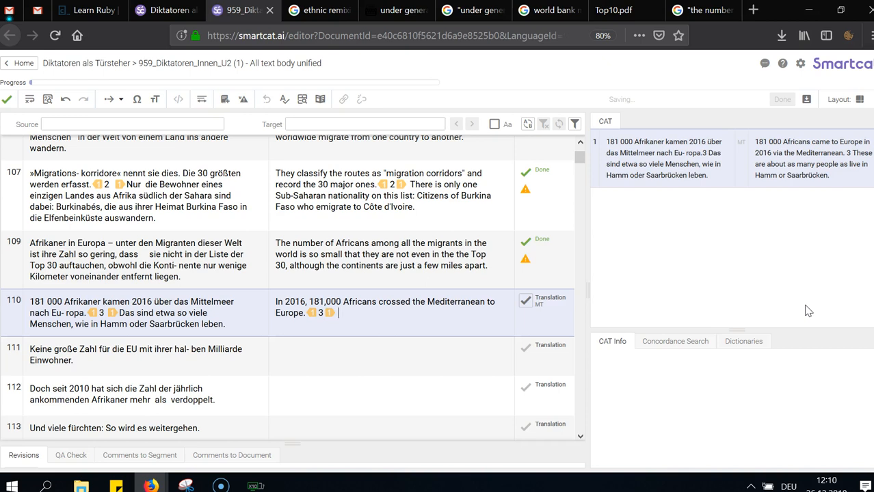
Check "via" in the machine translation and begin the second sentence of segment 110 with "That's the size of an"
drag(778, 153, 774, 155)
click(784, 160)
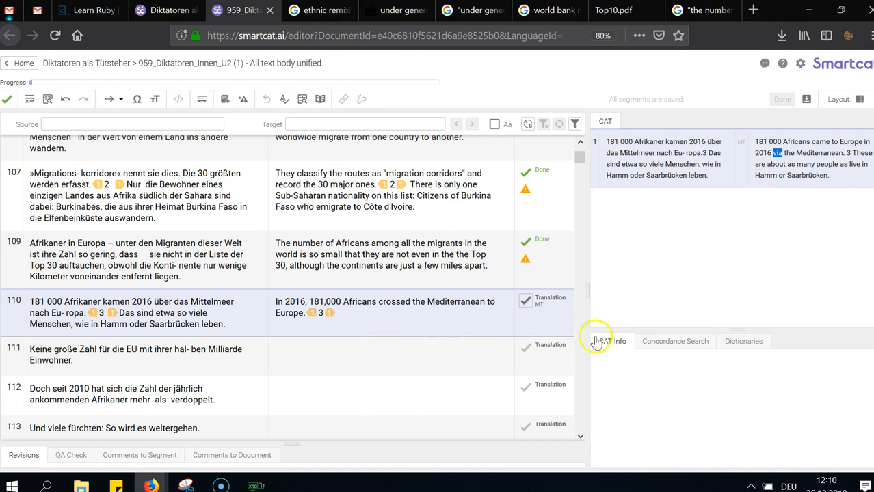
click(363, 319)
text(That)
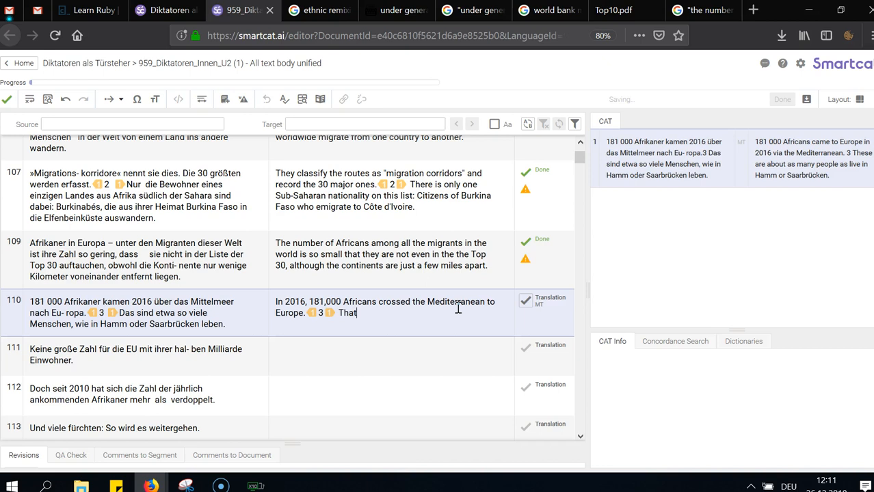
text('s the size of an)
Switch to the Google results page and search for "average city"
key(ctrl+9)
click(448, 36)
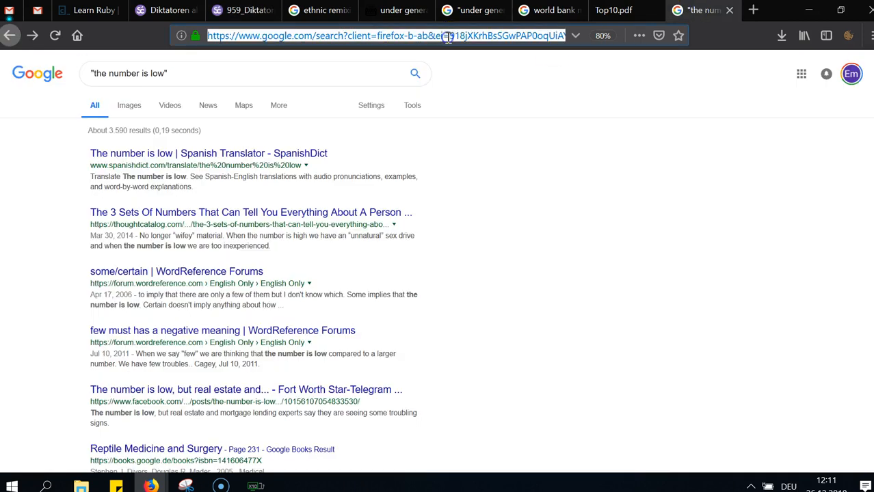
text(averga)
key(BackSpace)
key(BackSpace)
text(age city)
key(Return)
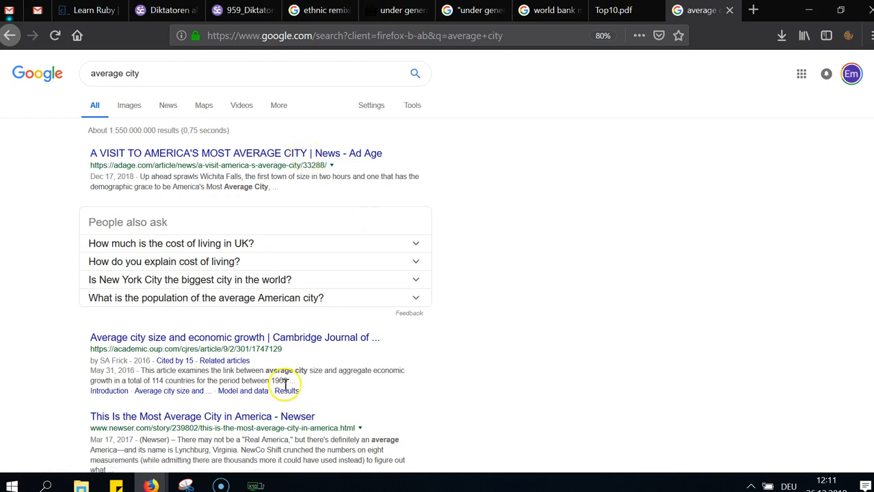
Refine the Google search to "average city size"
click(267, 68)
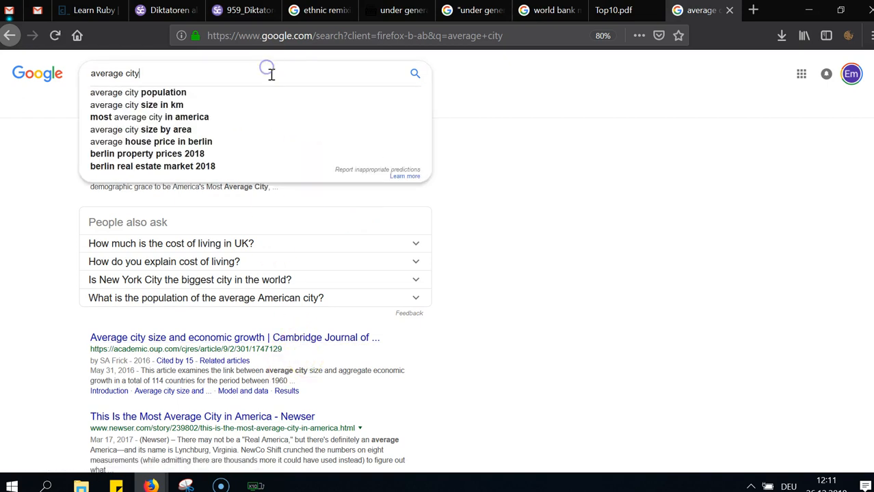
text(size)
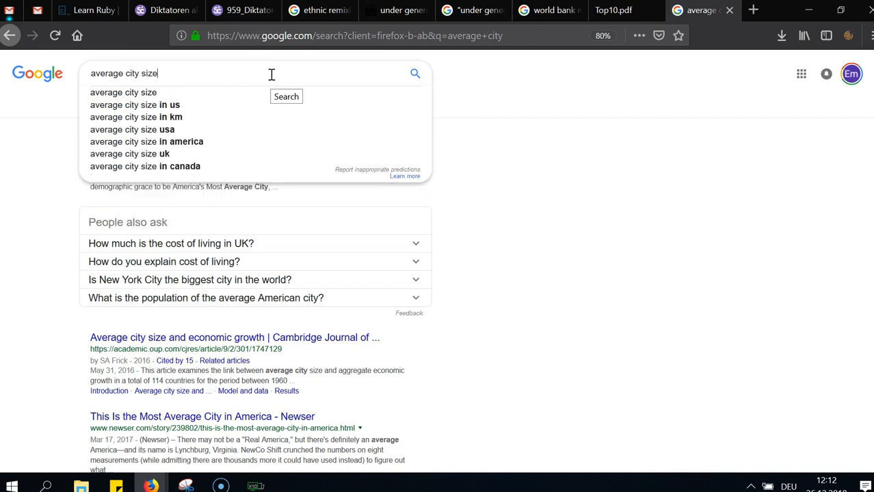
key(Return)
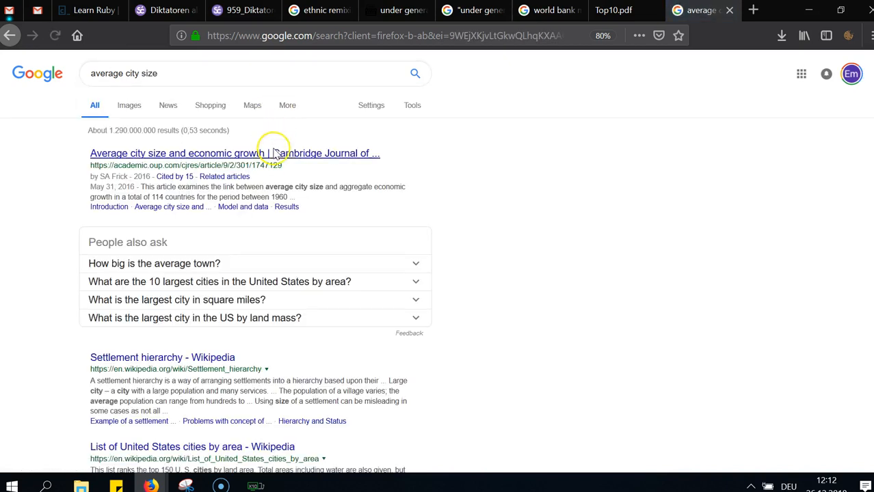
Narrow the Google search to "average city size usa" and examine the population figure in the featured result
click(224, 68)
text(usa)
key(Return)
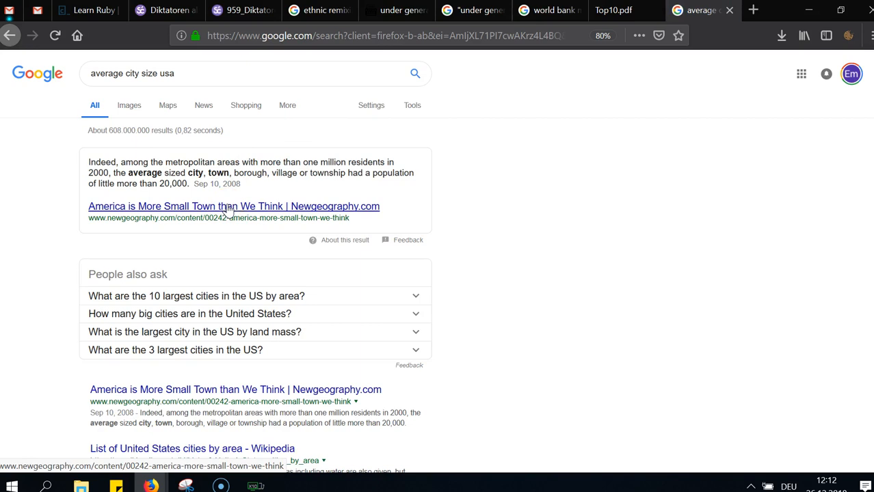
click(181, 183)
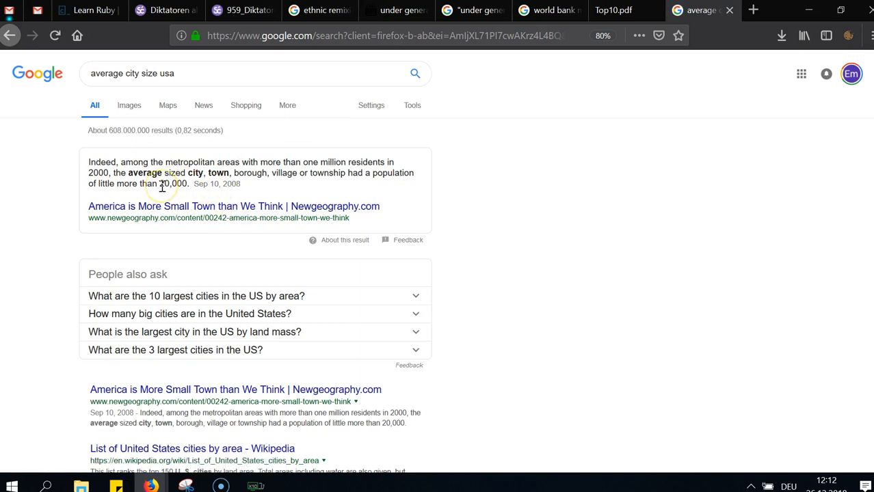
drag(161, 185, 167, 185)
click(198, 66)
double_click(198, 66)
Switch back to the Smartcat editor and complete the second sentence of segment 110 with "average German town."
click(241, 11)
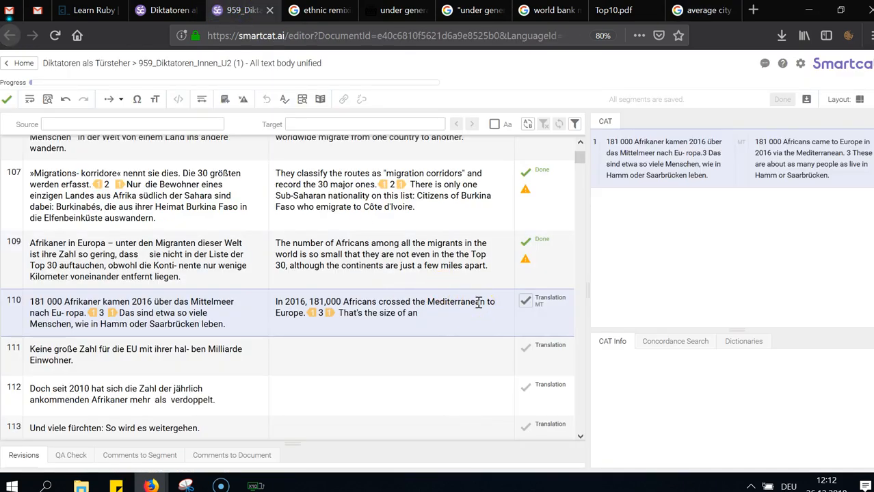
text(average German)
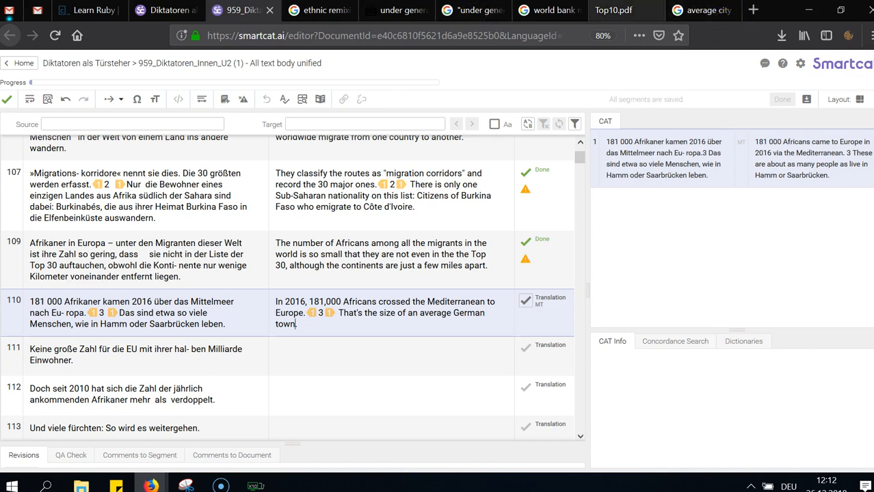
Switch to the Google results page and look up the German city-size term "mittelstadt"
click(722, 12)
click(318, 38)
text(mittelstadt)
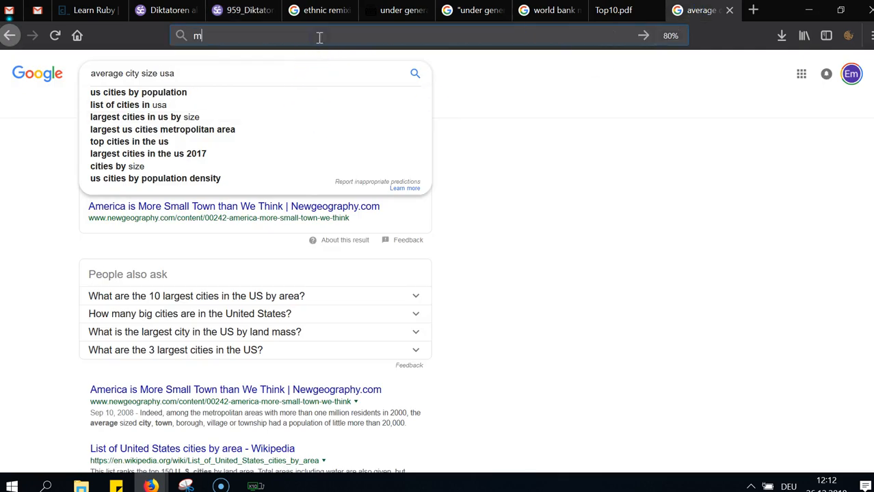
key(Return)
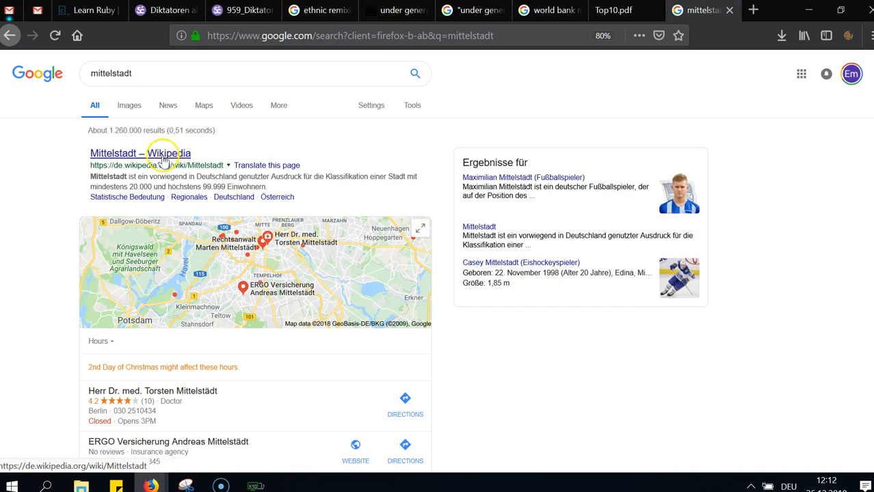
click(163, 155)
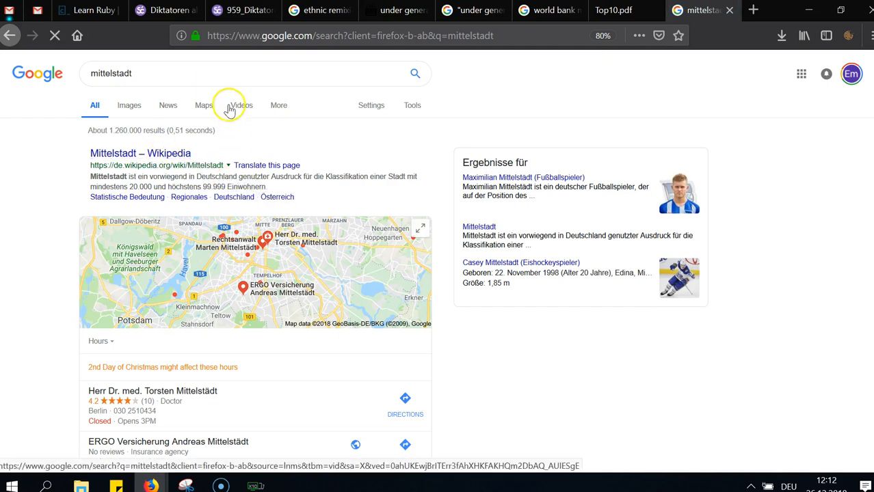
Search Google for "großstadt" and read the size definitions in the German Wikipedia article on the term
click(229, 69)
key(ctrl+a)
text(gg)
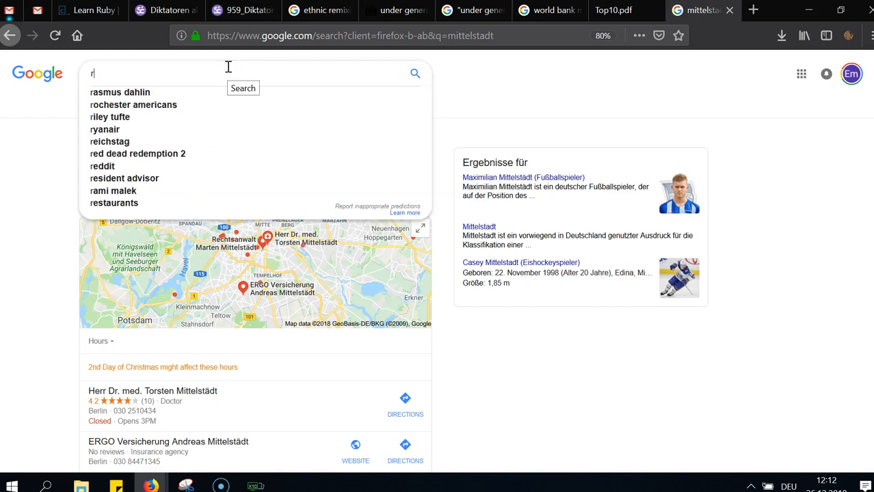
key(BackSpace)
text(roßstadt)
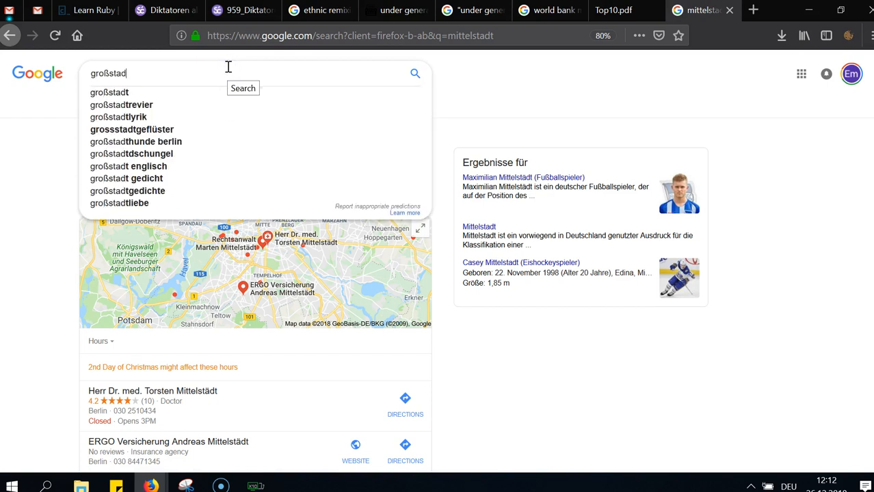
key(Return)
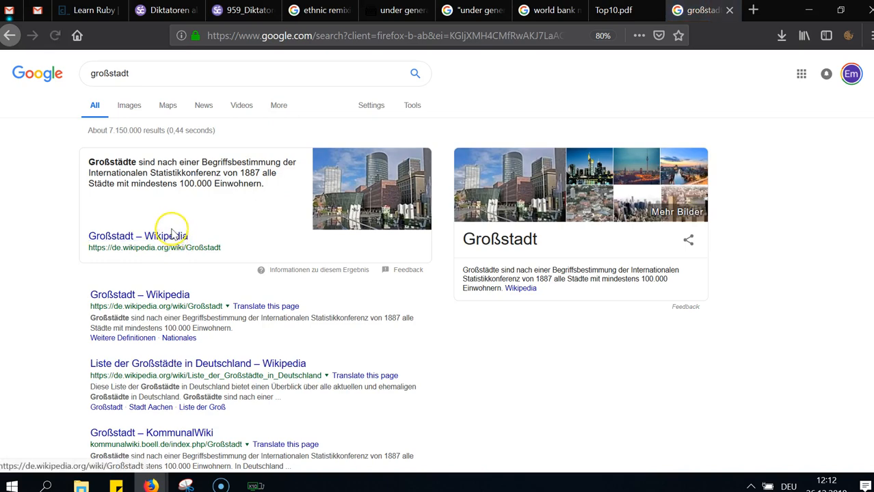
click(179, 296)
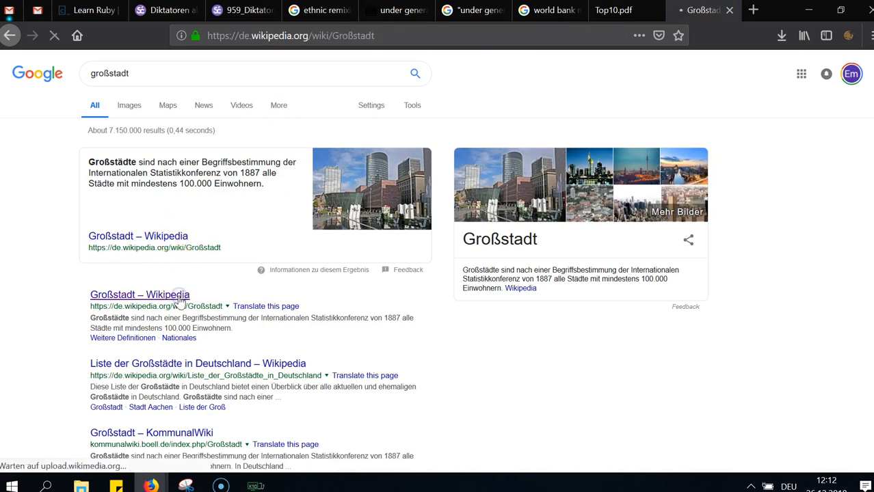
scroll(197, 264, down, 4)
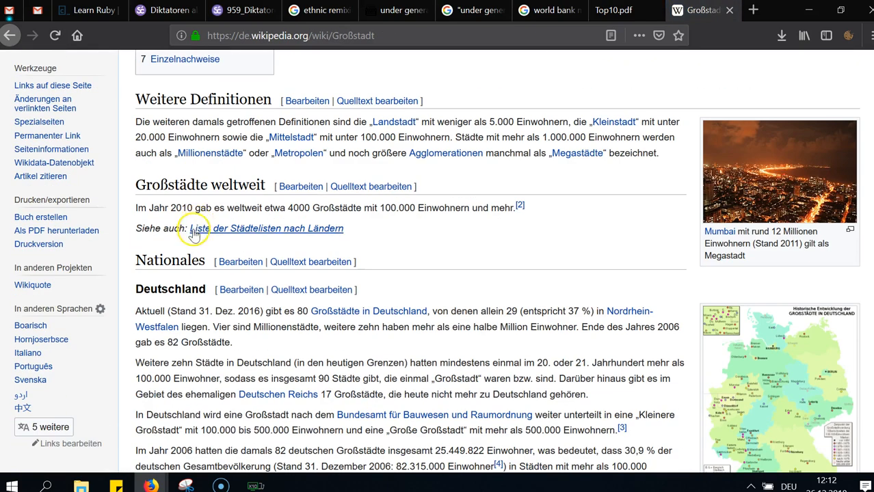
scroll(197, 230, down, 2)
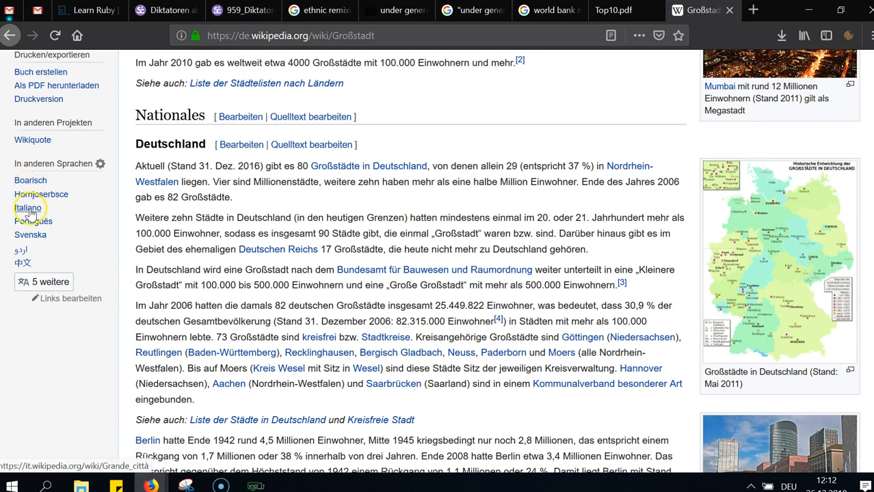
scroll(444, 206, up, 4)
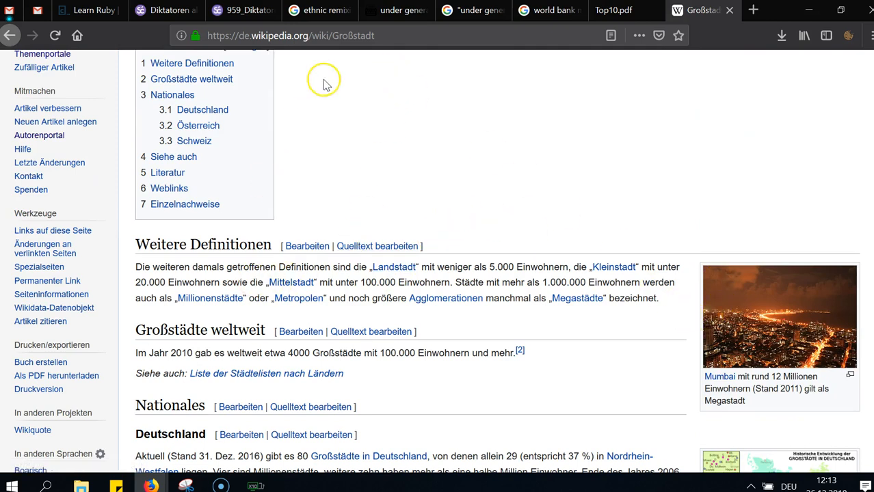
Open linguee.de and look up the English translations of "großstadt"
click(351, 37)
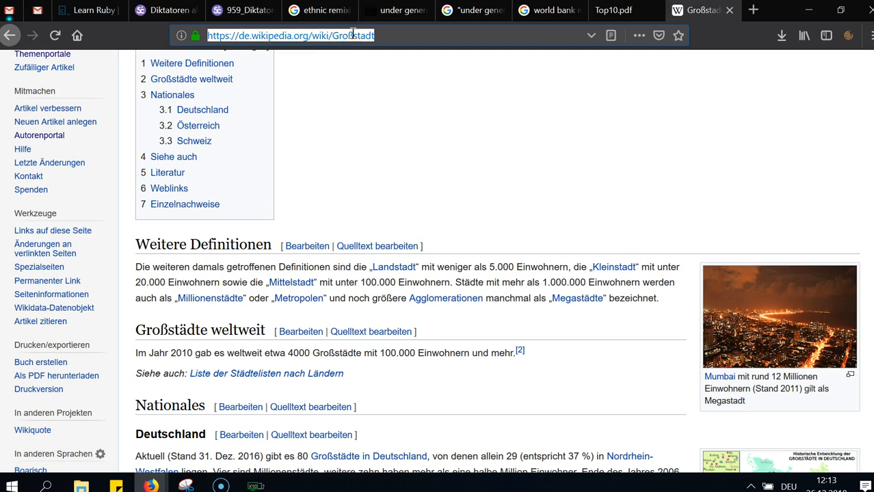
text(linguee.de)
key(Return)
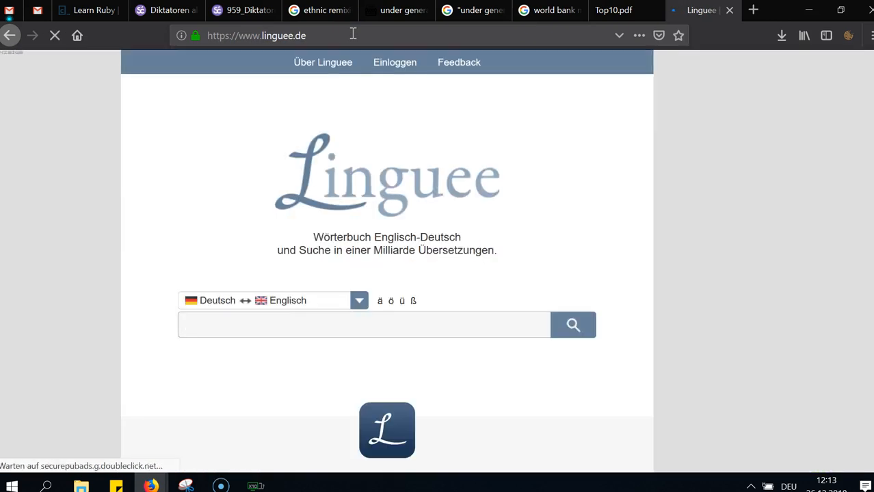
text(großstadt)
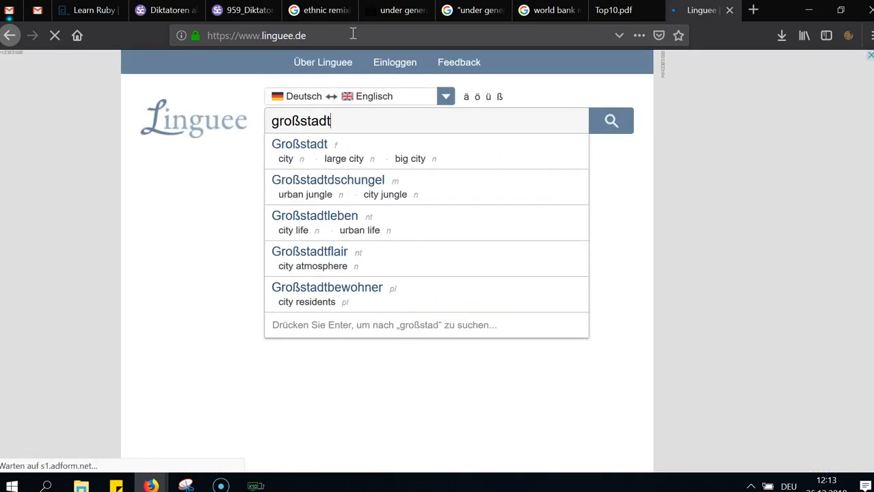
key(Return)
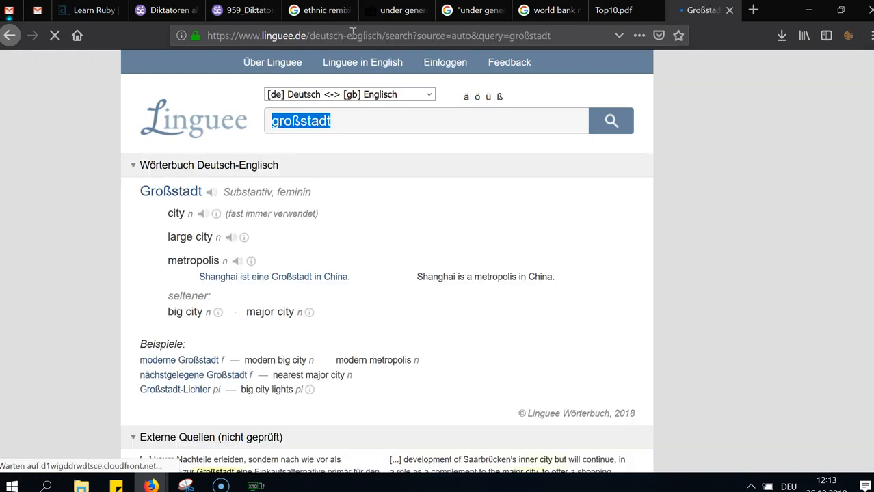
Return to the Smartcat editor, replace "town" with "city" in segment 110 and confirm the segment
click(243, 10)
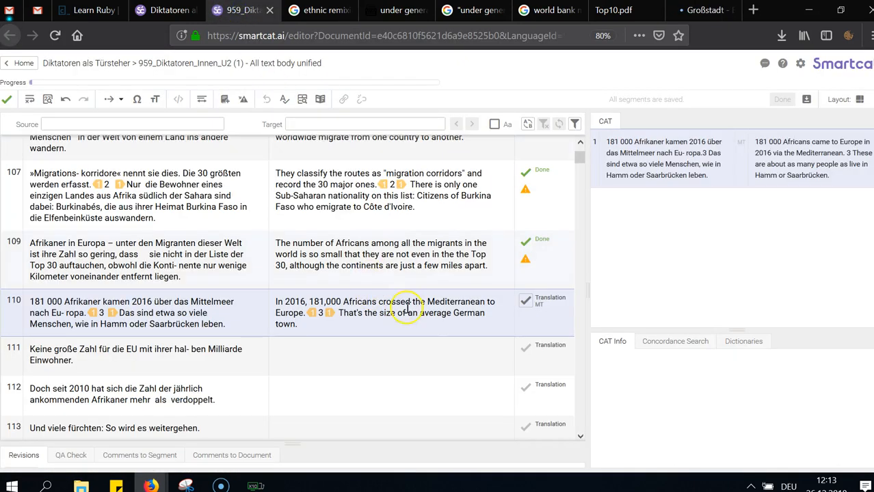
key(ctrl+shift+Left)
text(city)
key(ctrl+Left)
key(ctrl+Left)
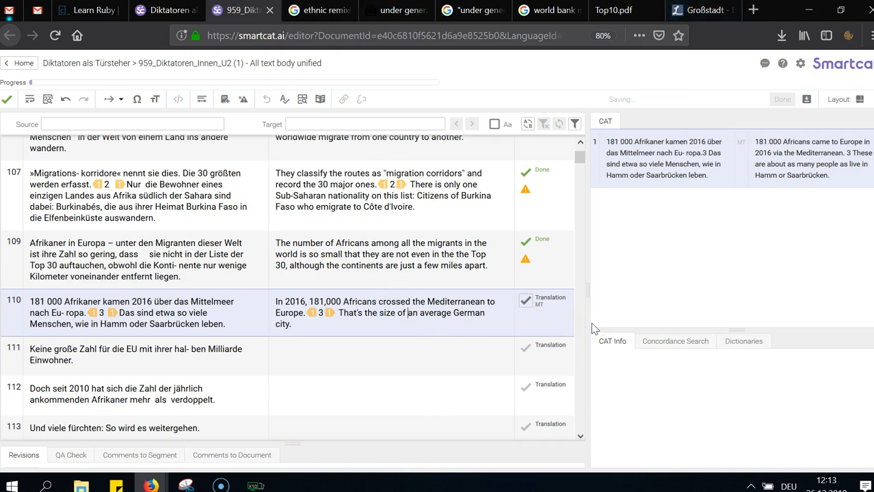
key(ctrl+Return)
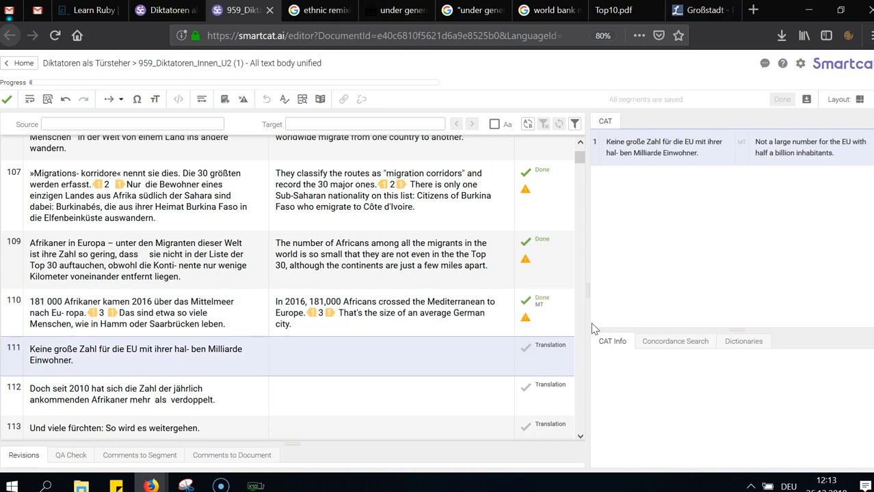
Reopen segment 110, reword "an average German city" as "a larger German city", and confirm it again
key(ctrl+Up)
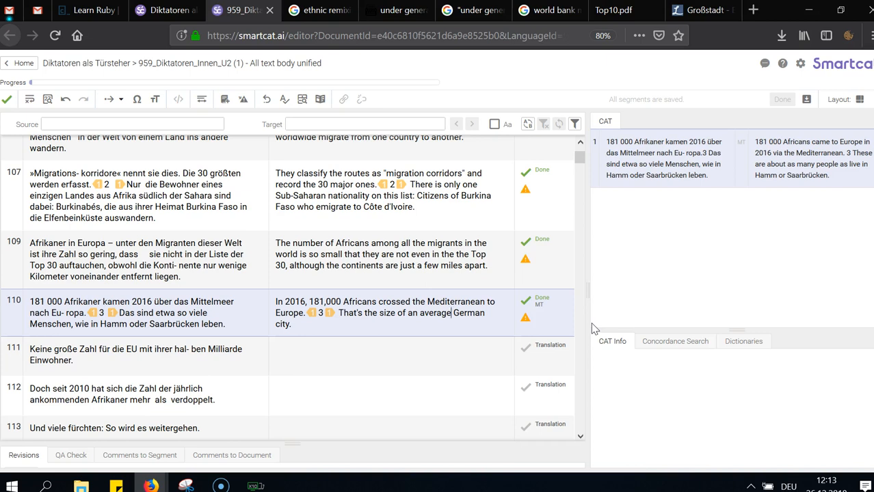
key(ctrl+shift+Left)
text(larger)
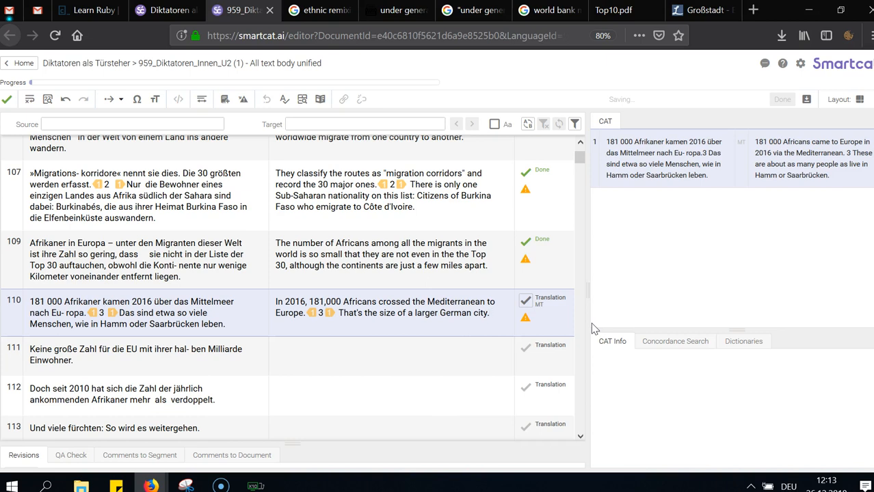
key(ctrl+Return)
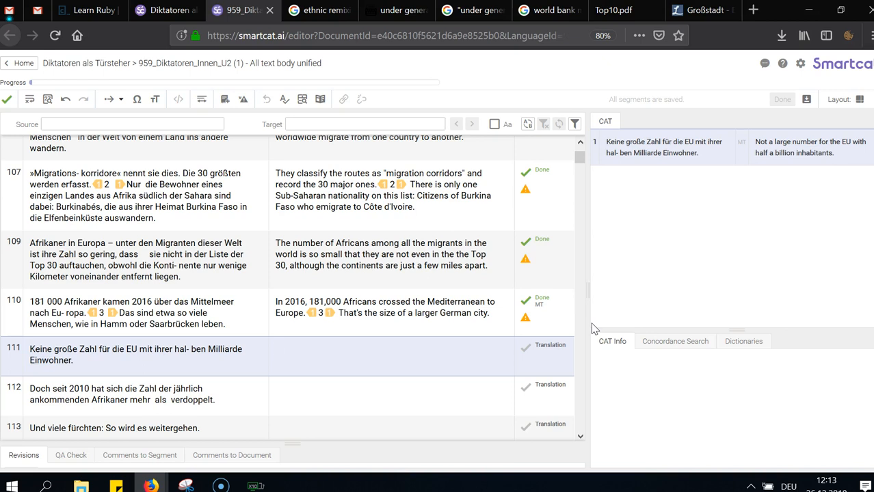
Begin the translation of segment 111 with "It is not much compared to Europe's total population of"
text(It)
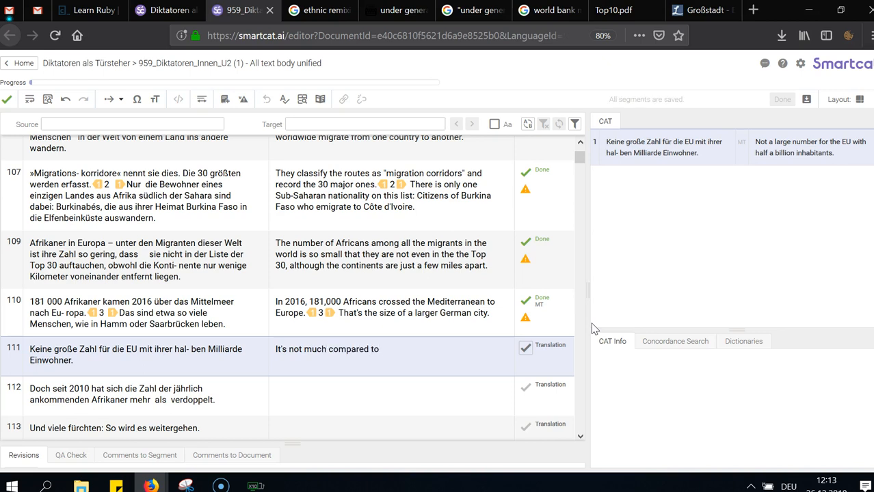
text(i)
key(ctrl+Right)
key(ctrl+Right)
key(ctrl+Right)
key(ctrl+Right)
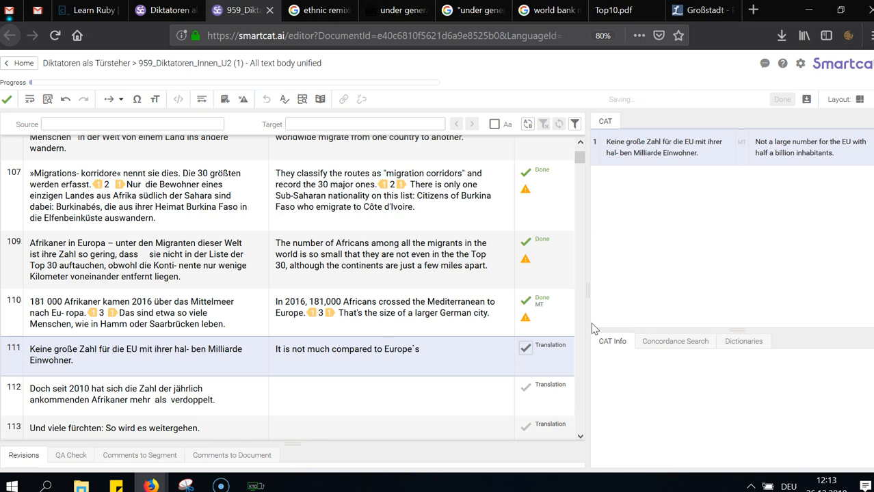
key(BackSpace)
key(BackSpace)
key(BackSpace)
text('s total population of)
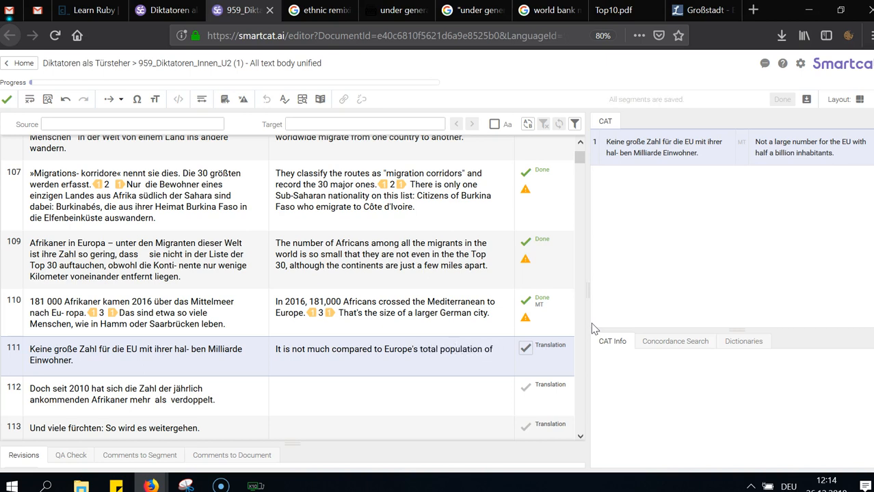
Search Google in a new browser tab for the exact phrase "half a billion" and skim its usage in the results
click(753, 10)
text("ha)
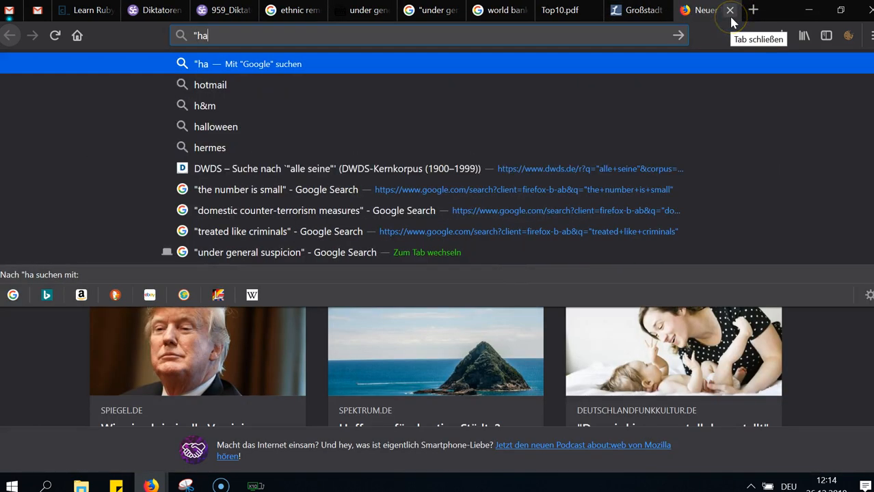
text(lf a billion")
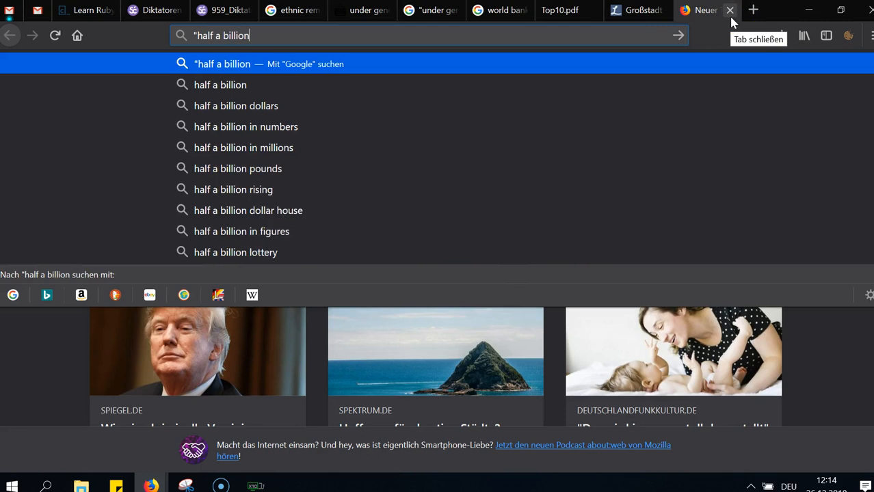
key(Return)
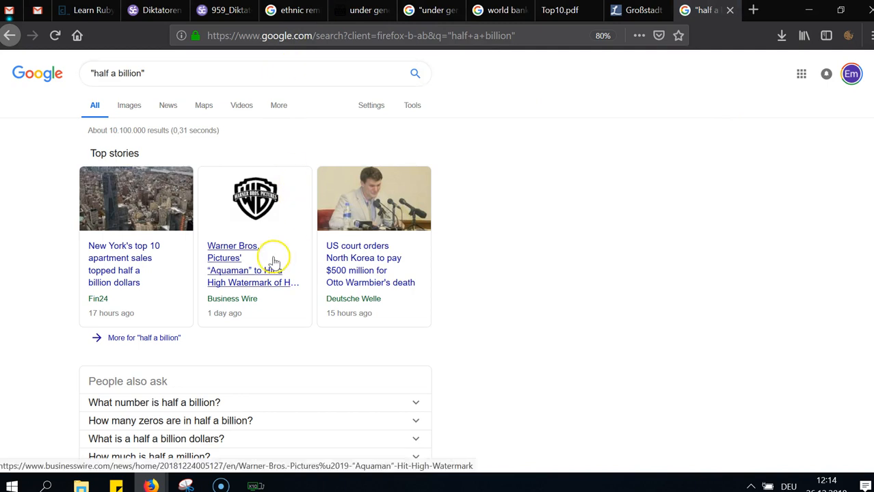
scroll(274, 260, down, 2)
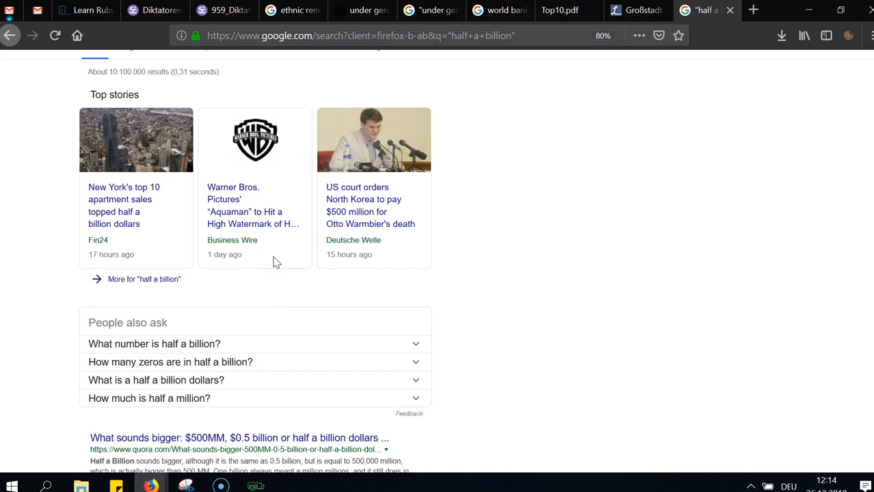
scroll(273, 266, down, 4)
scroll(220, 332, up, 6)
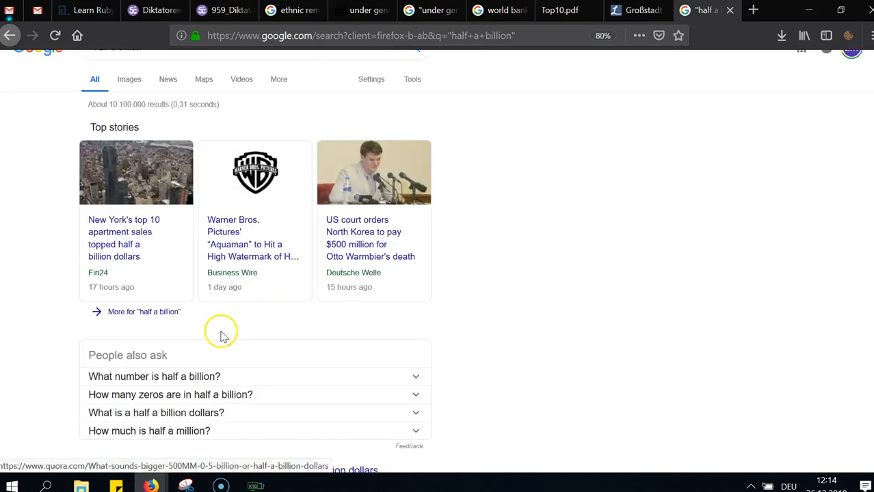
Extend the exact-phrase Google search to "population of half a billion"
triple_click(191, 67)
click(183, 67)
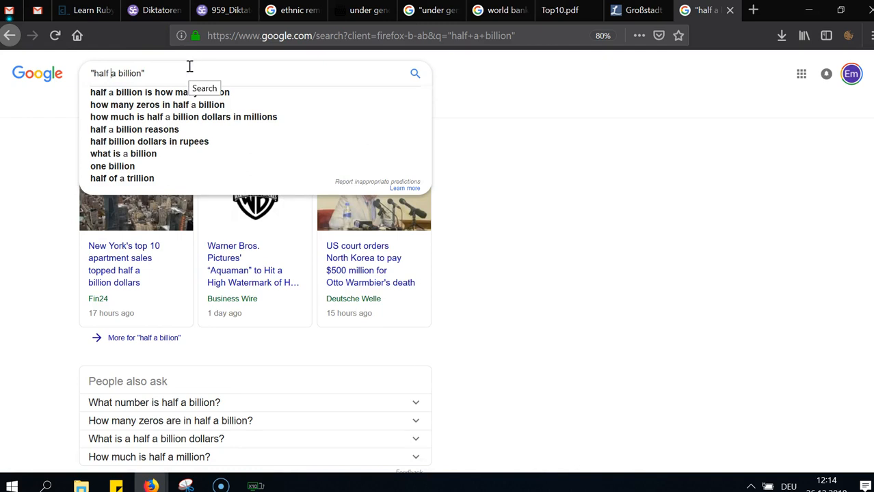
text(population )
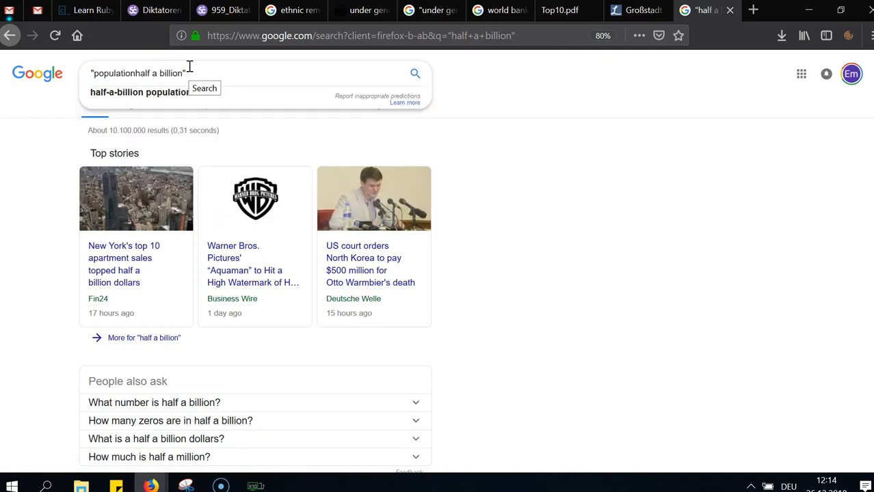
text(of)
key(Return)
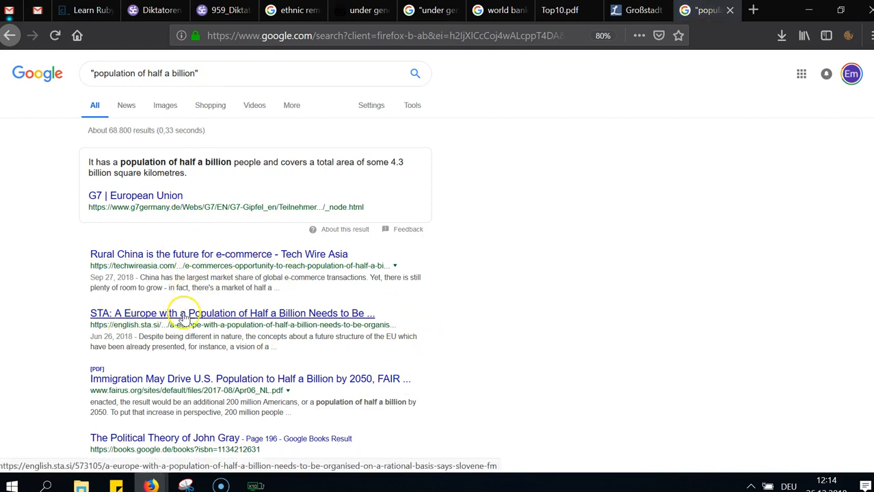
Skim the "population of half a billion" results and run an exact-phrase Google search for "population of 500 million" instead
click(305, 316)
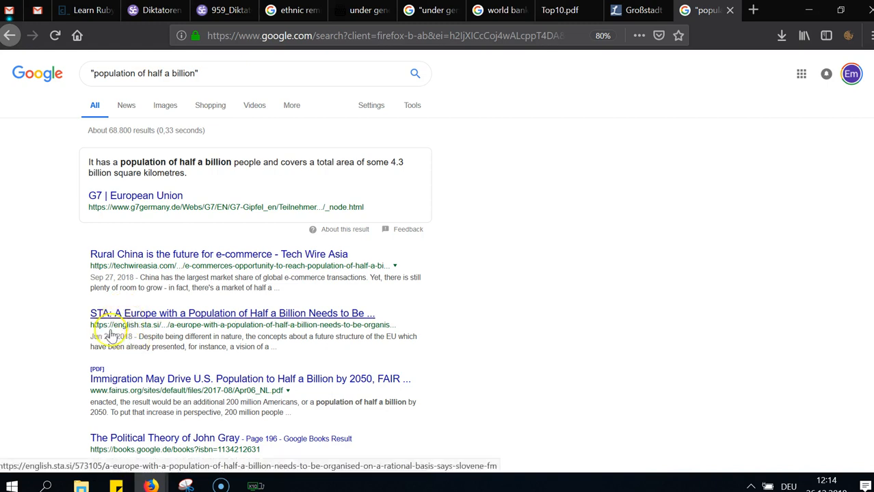
scroll(267, 412, down, 3)
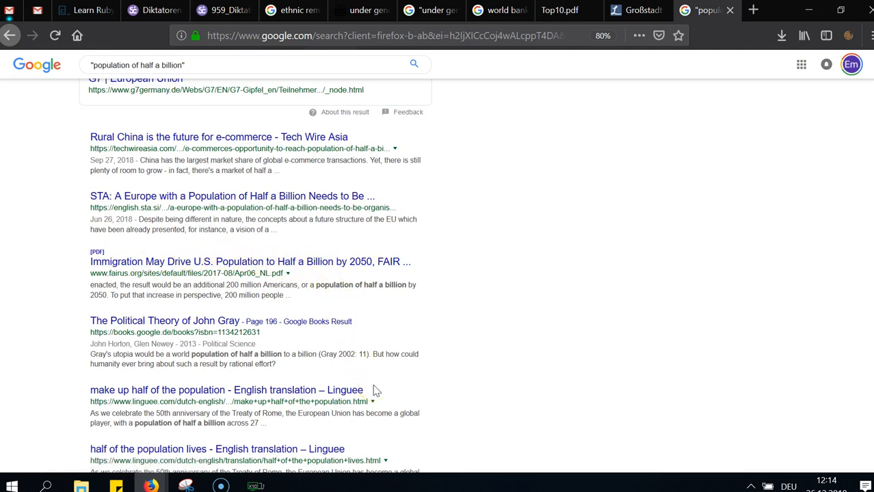
scroll(375, 391, up, 3)
drag(209, 74, 149, 72)
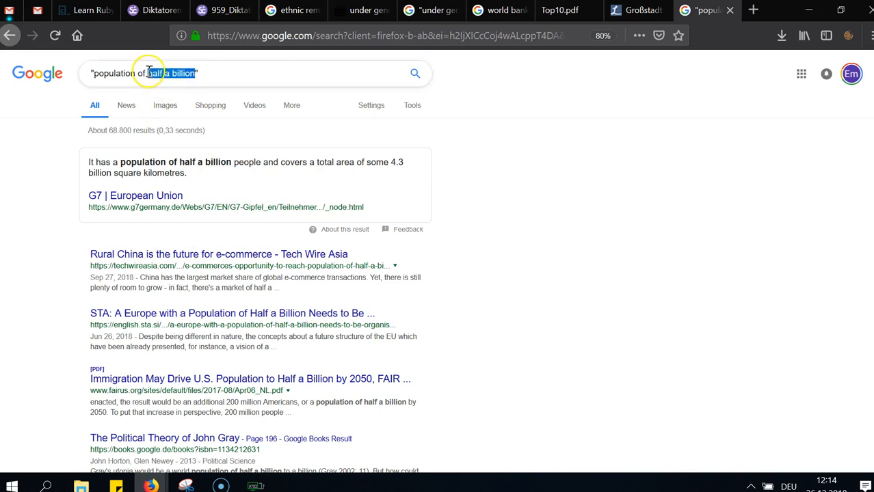
text(4)
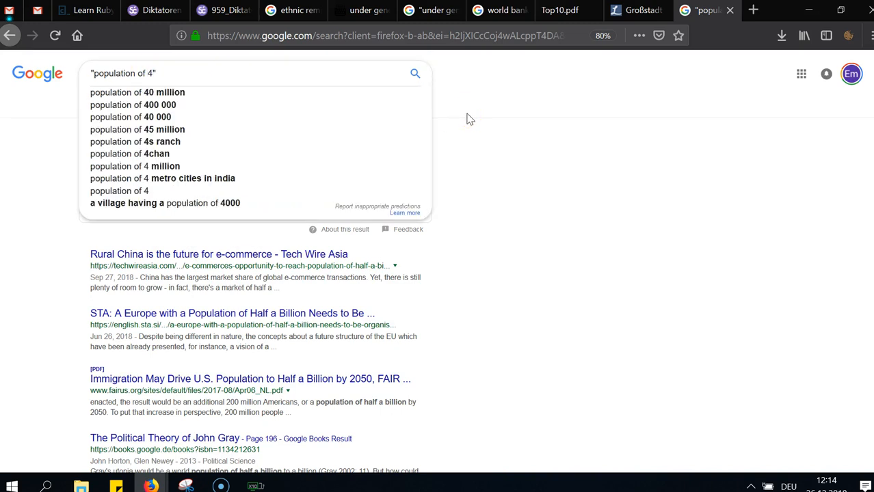
key(Escape)
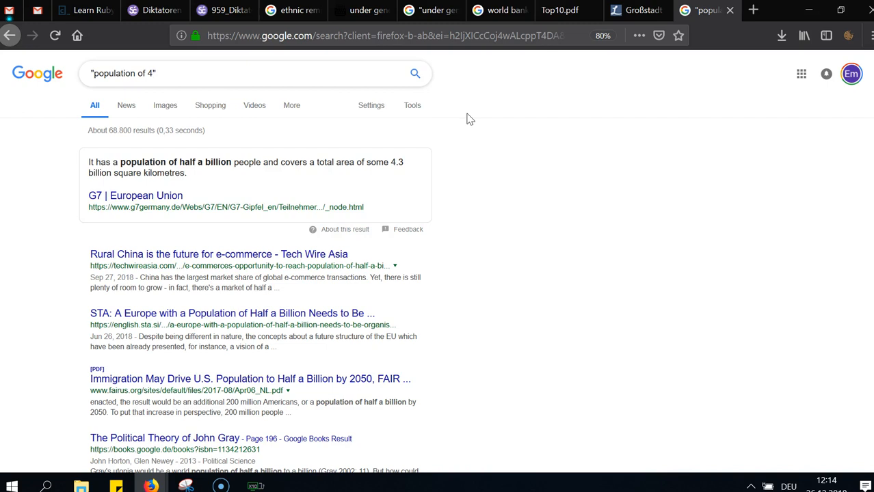
key(BackSpace)
text(500 million)
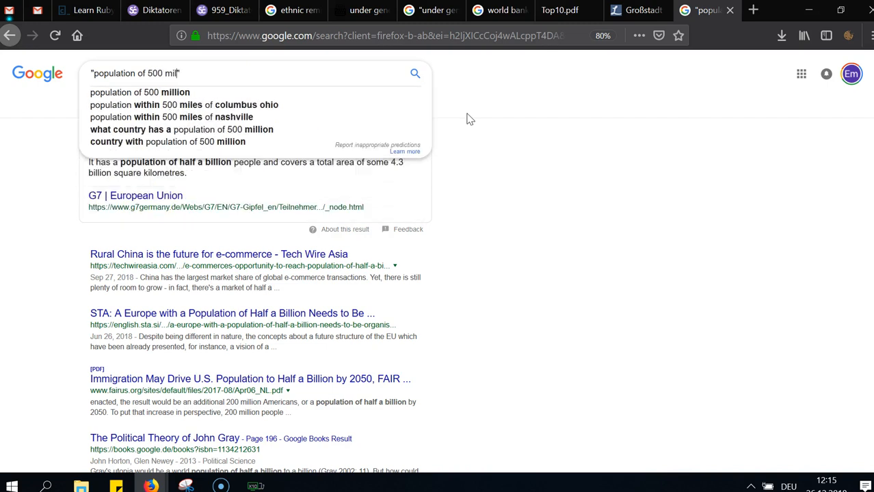
key(Return)
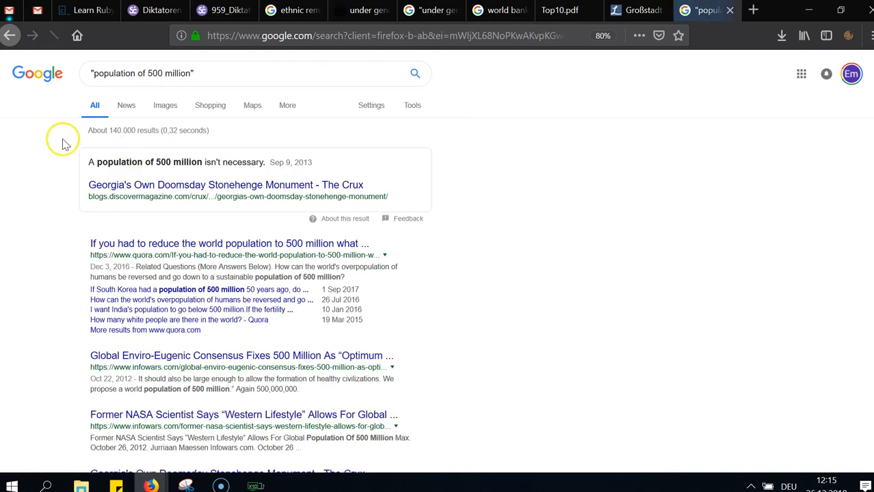
Compare the Google results for "population of half a billion" with those for "population of 500 million"
click(8, 35)
click(32, 35)
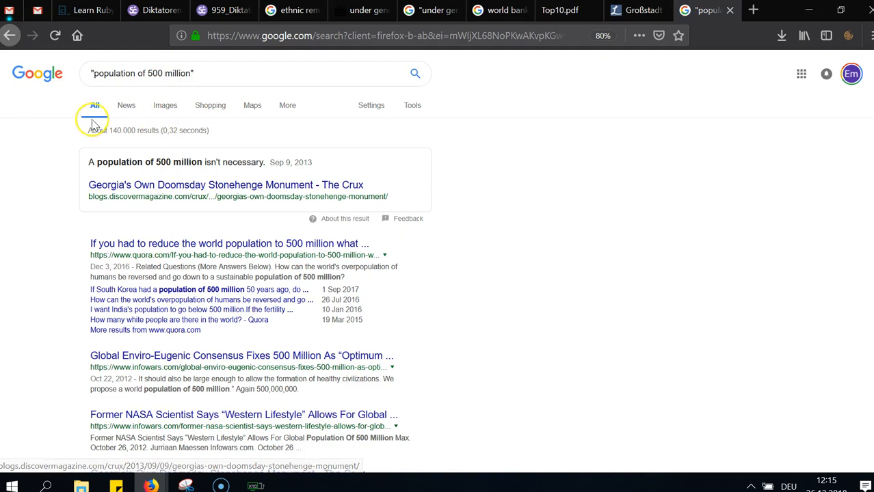
click(10, 35)
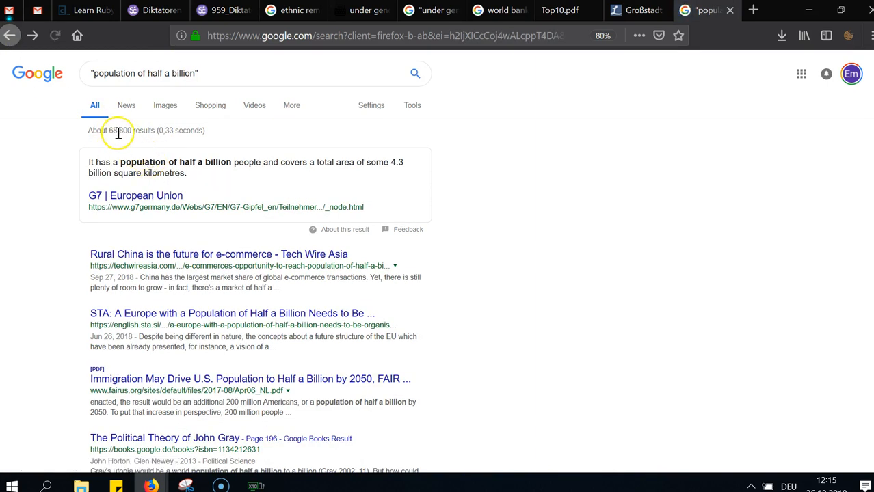
click(32, 35)
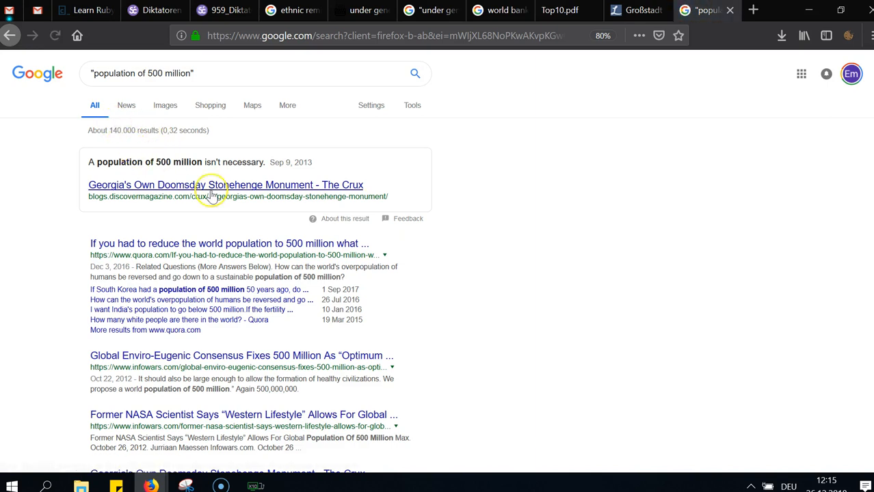
scroll(212, 198, down, 1)
scroll(212, 198, down, 4)
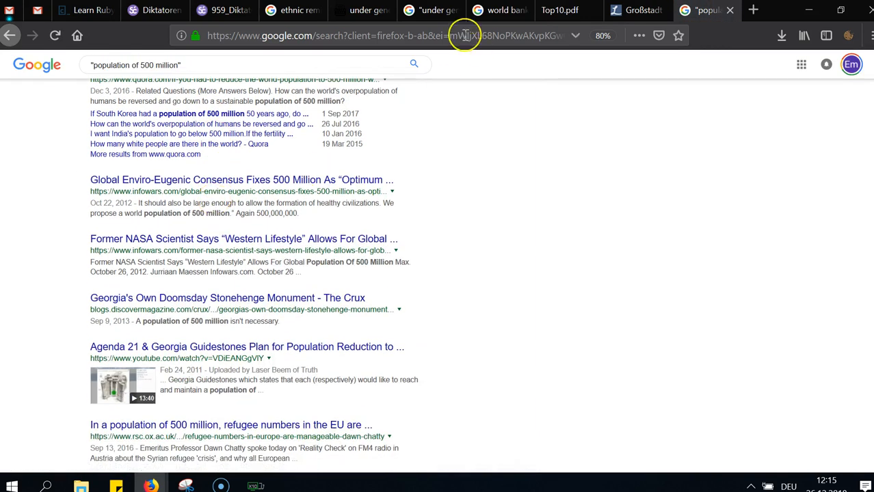
Return to the Smartcat editor, complete the translation of segment 111 with "half a billion." and confirm it
click(231, 15)
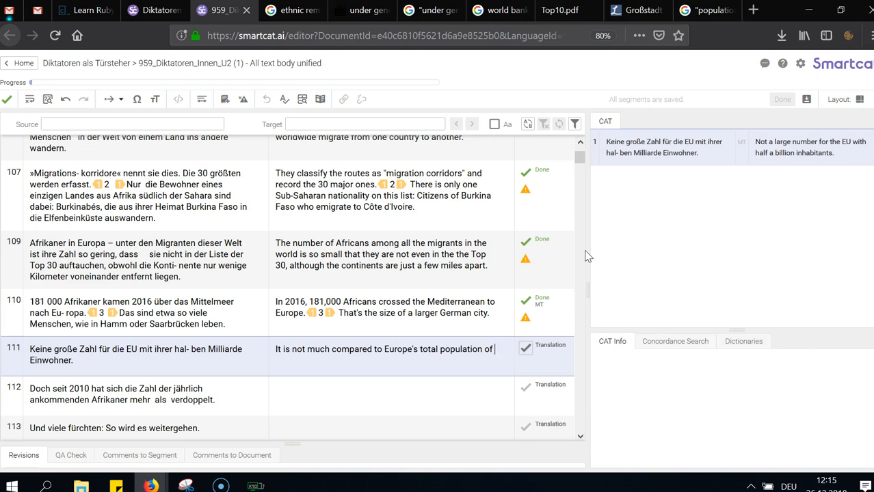
text(5)
text(a billion.)
key(ctrl+Return)
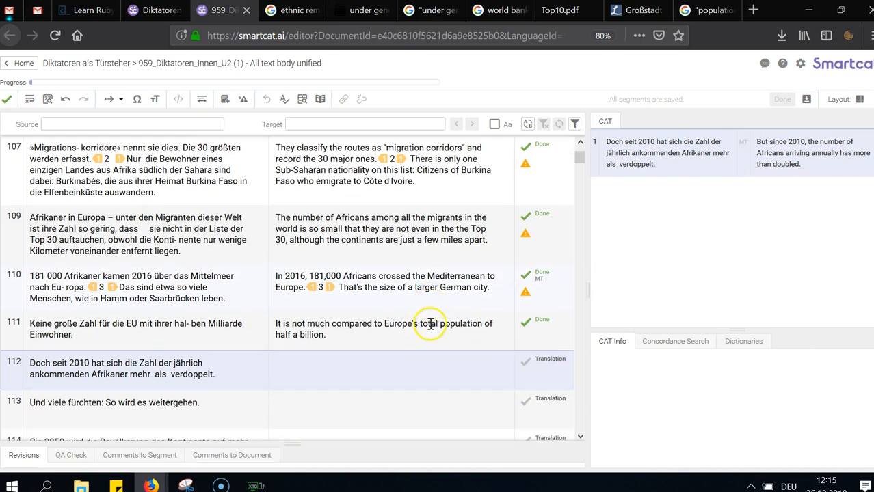
Translate segment 112 as "However, the number of Africans arriving each year has doubled since 2010."
scroll(427, 373, down, 3)
text(However)
key(BackSpace)
key(BackSpace)
key(BackSpace)
text(ver, th)
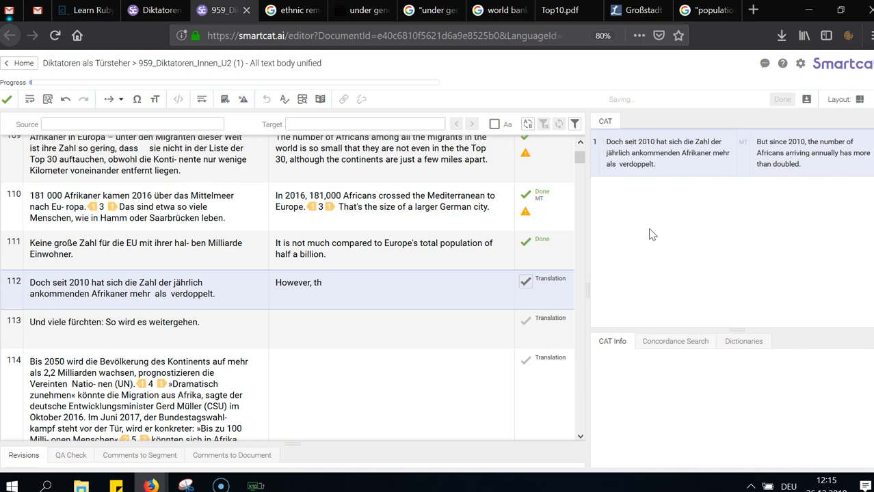
text(e number of Africans arr)
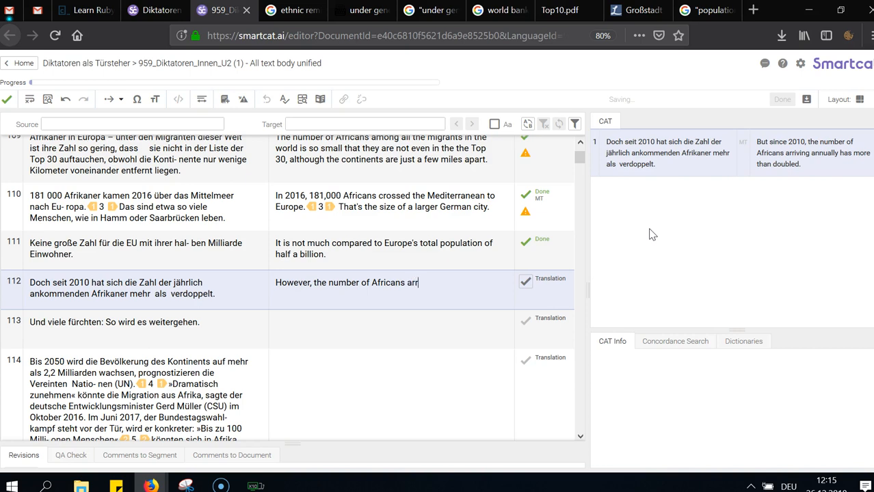
text(iving each year)
text(has doubled)
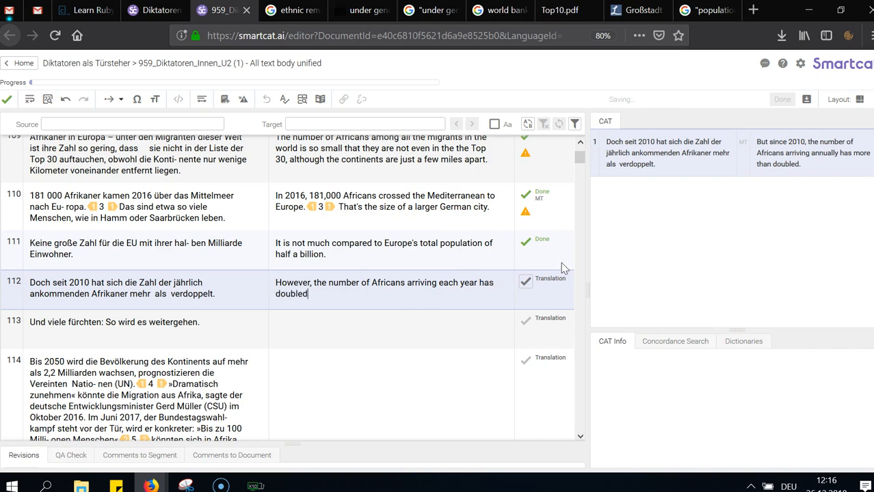
text( since 2010.)
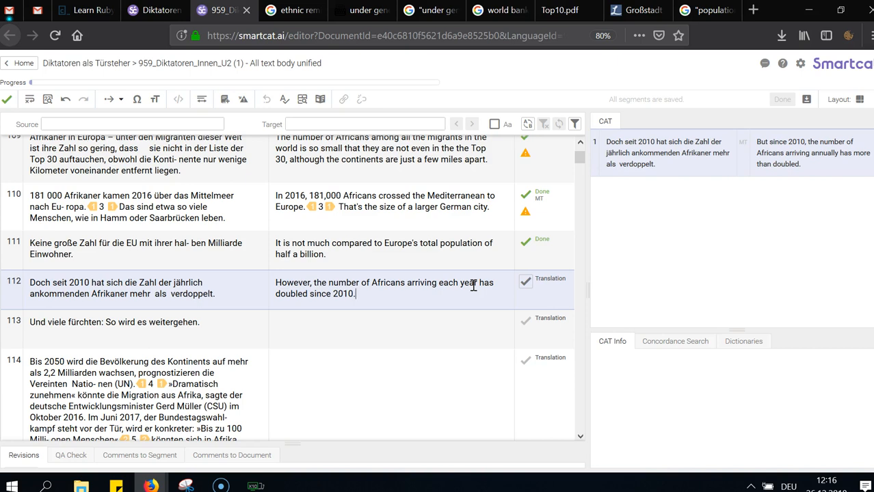
Insert "more than" before "doubled" in the segment 112 translation and confirm the segment
key(ctrl+Left)
key(ctrl+Left)
key(ctrl+Left)
text(more than)
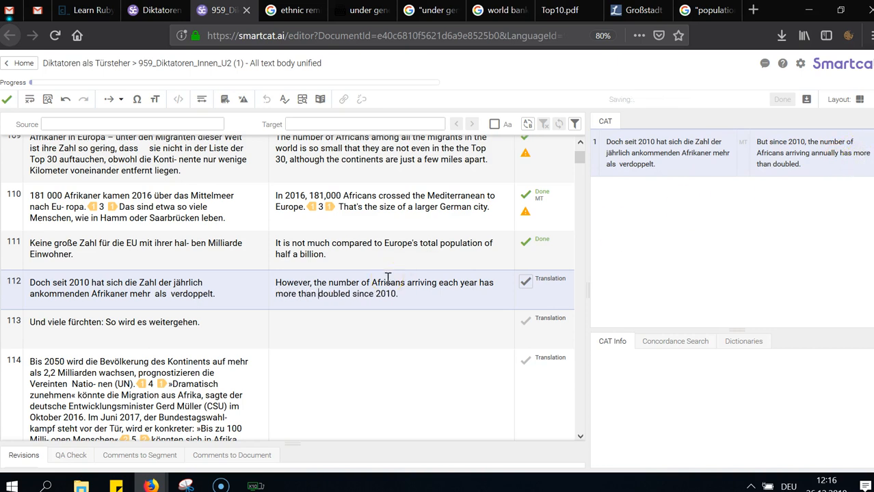
key(End)
key(ctrl+Return)
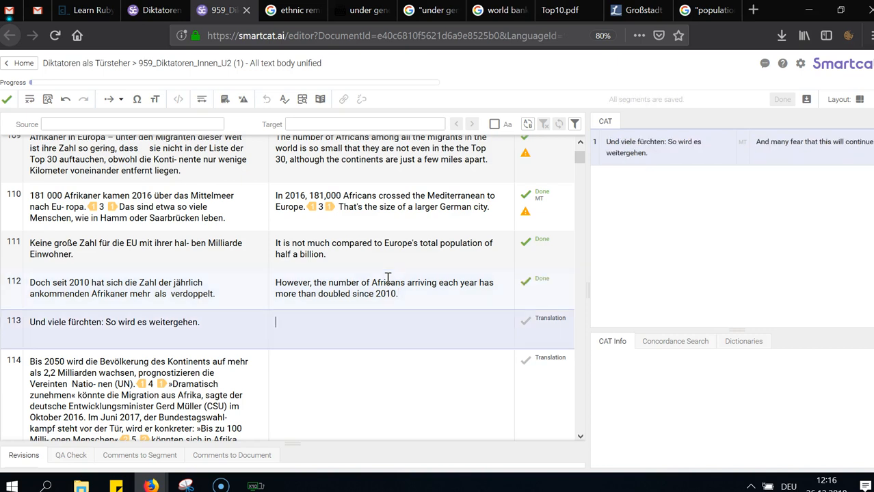
Translate segment 113 as "And many fear this will continue."
text(An d many fear)
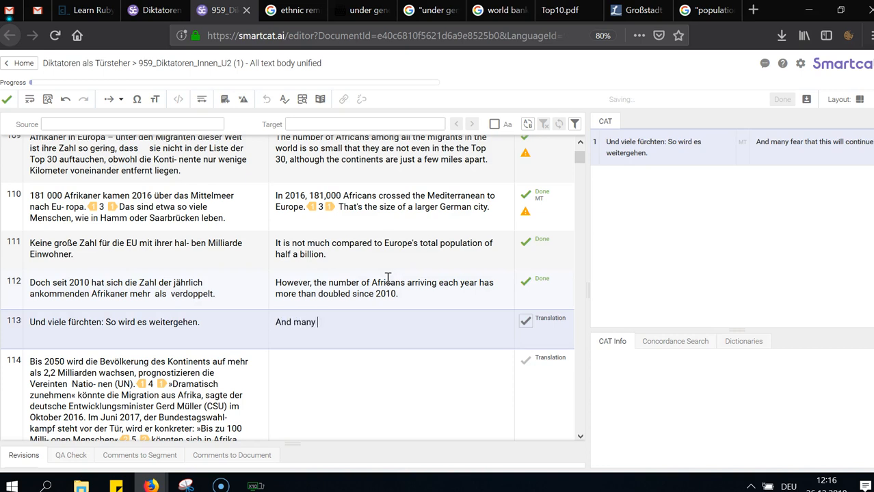
key(Home)
key(Right)
key(Right)
key(Right)
key(End)
text(this will continue.)
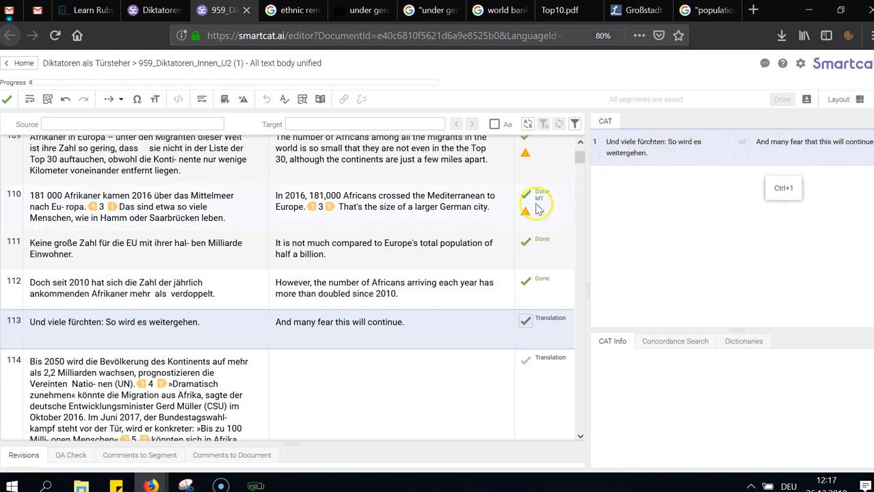
Try rewording segment 113 with a colon after "fear", following the punctuation of the German source
click(135, 339)
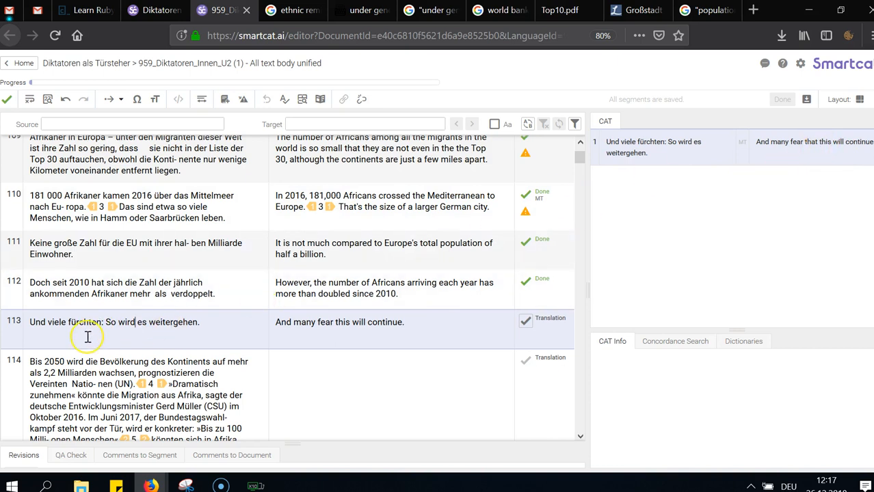
double_click(670, 142)
drag(671, 141, 668, 142)
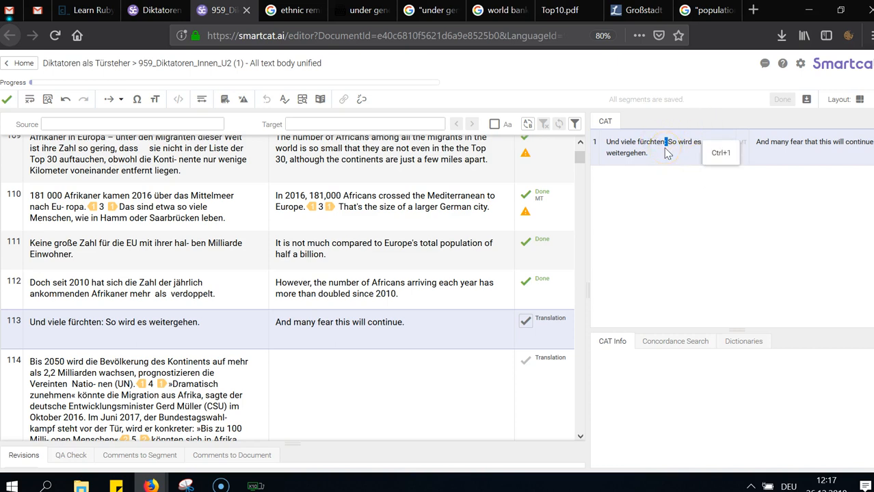
double_click(340, 323)
click(650, 346)
key(shift+Left)
key(shift+Left)
key(shift+Left)
key(shift+Left)
key(shift+Left)
key(shift+Left)
key(shift+Left)
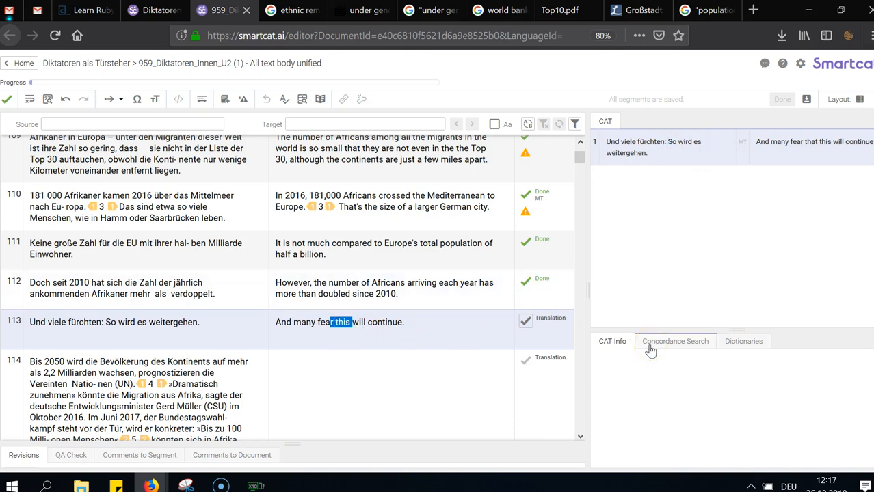
text(r:)
key(End)
key(ctrl+Left)
key(ctrl+Left)
key(Left)
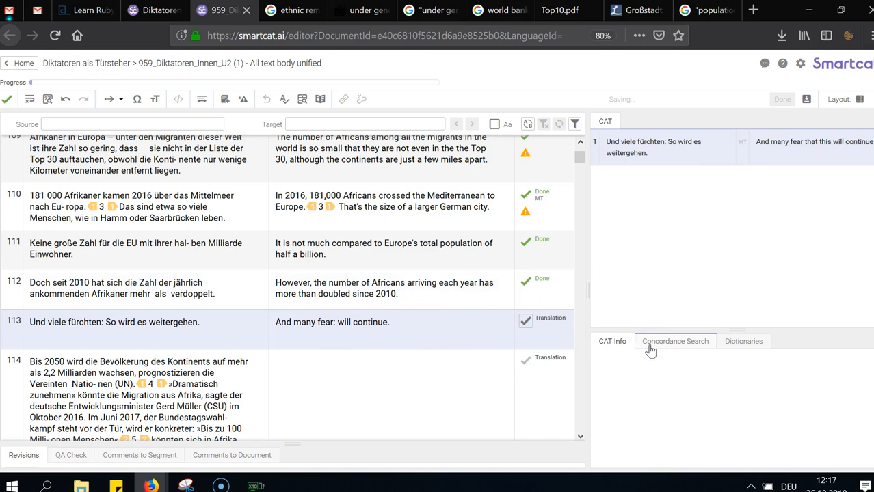
key(BackSpace)
text(this)
Try the machine translation suggestion in segment 113 and undo its insertion
click(811, 144)
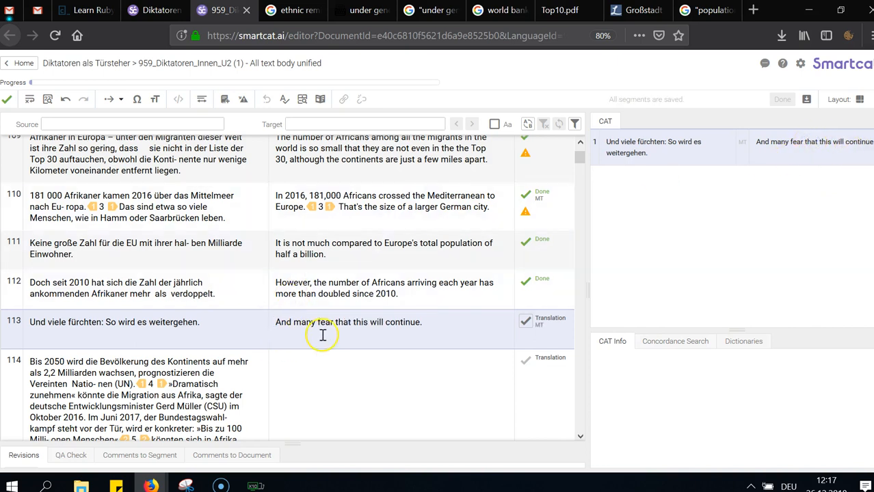
key(ctrl+z)
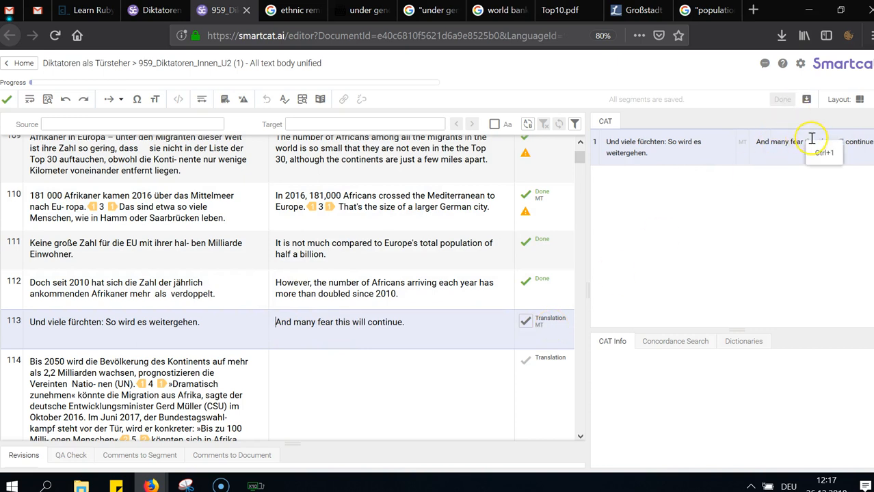
Recheck the wording of segment 113, confirm it, and reopen the segment
click(346, 325)
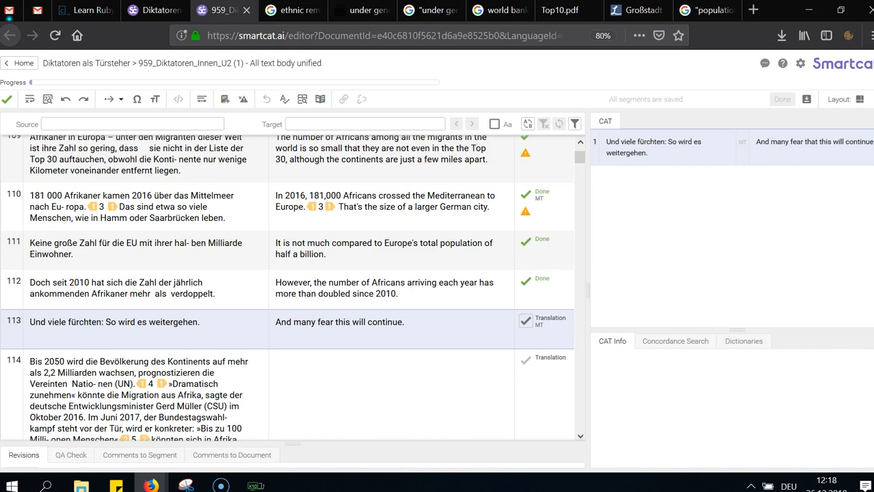
key(ctrl+Left)
key(ctrl+Right)
key(End)
key(ctrl+Left)
key(ctrl+Left)
key(ctrl+Left)
key(ctrl+Right)
key(End)
key(ctrl+Return)
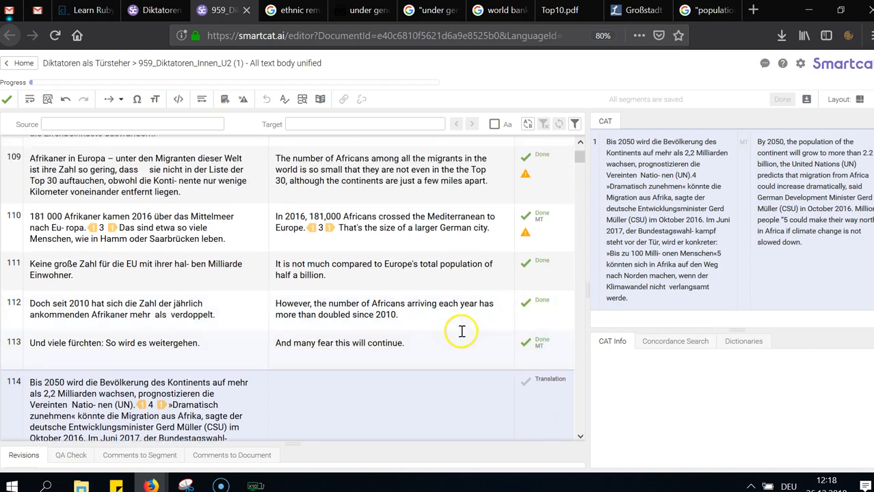
click(442, 286)
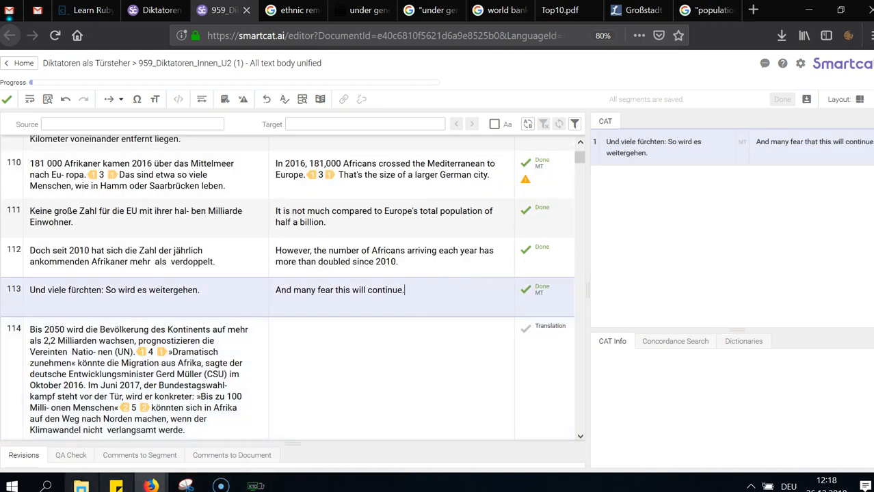